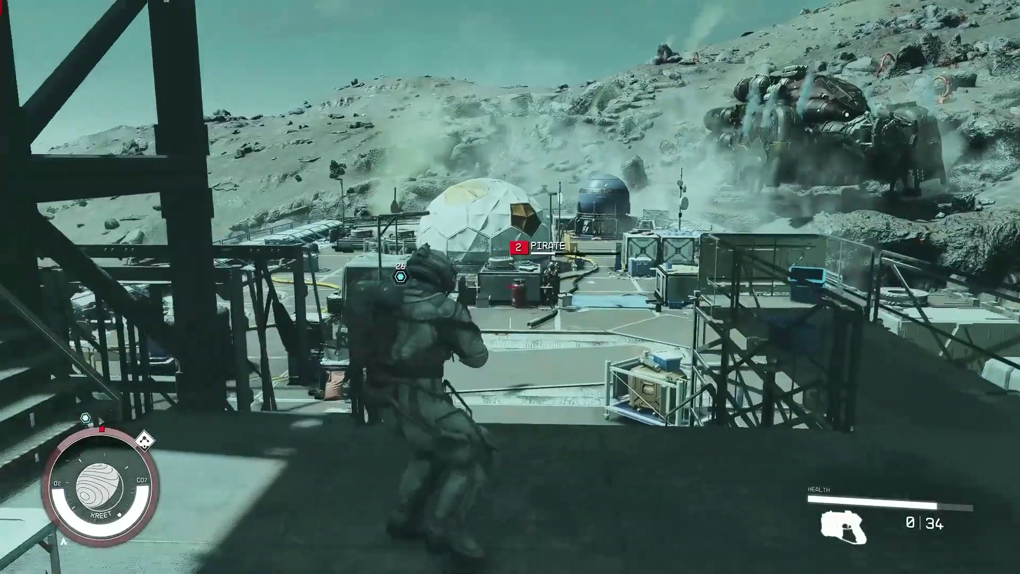
pyautogui.press('w')
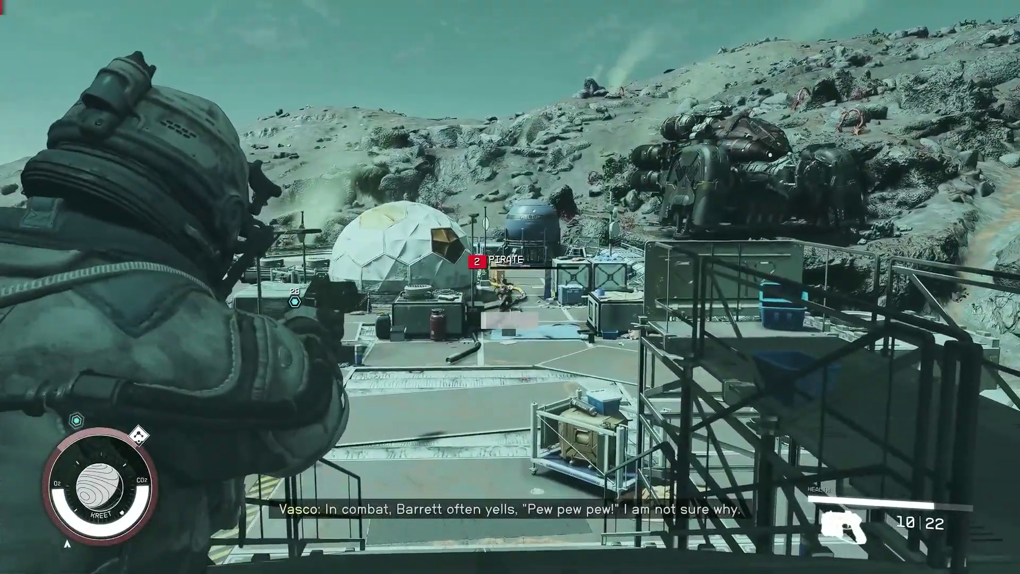
pyautogui.moveTo(509, 287)
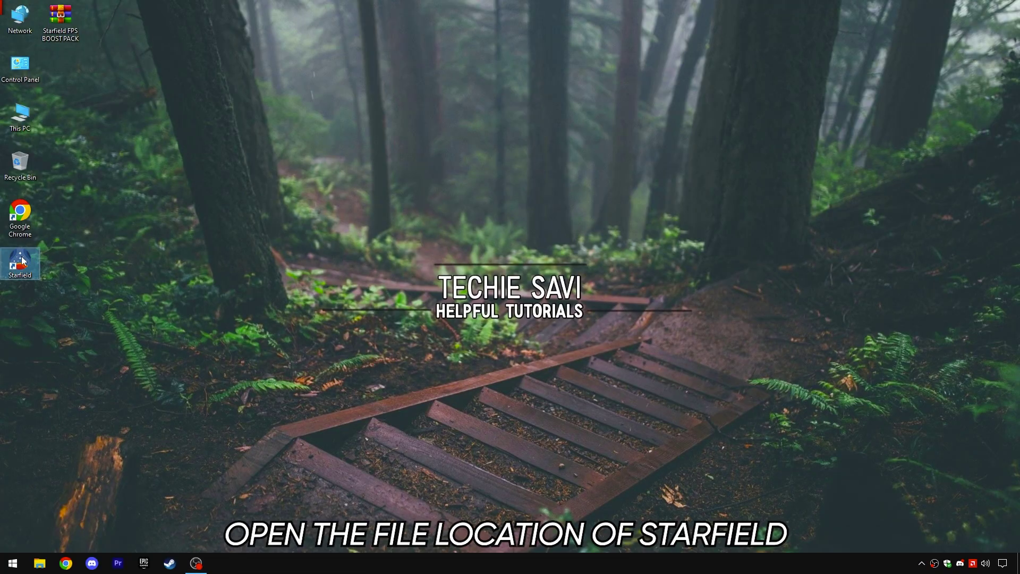
# Step: Open the file location of the Starfield desktop shortcut and show the properties of the Starfield application
pyautogui.rightClick(23, 265)
pyautogui.click(49, 282)
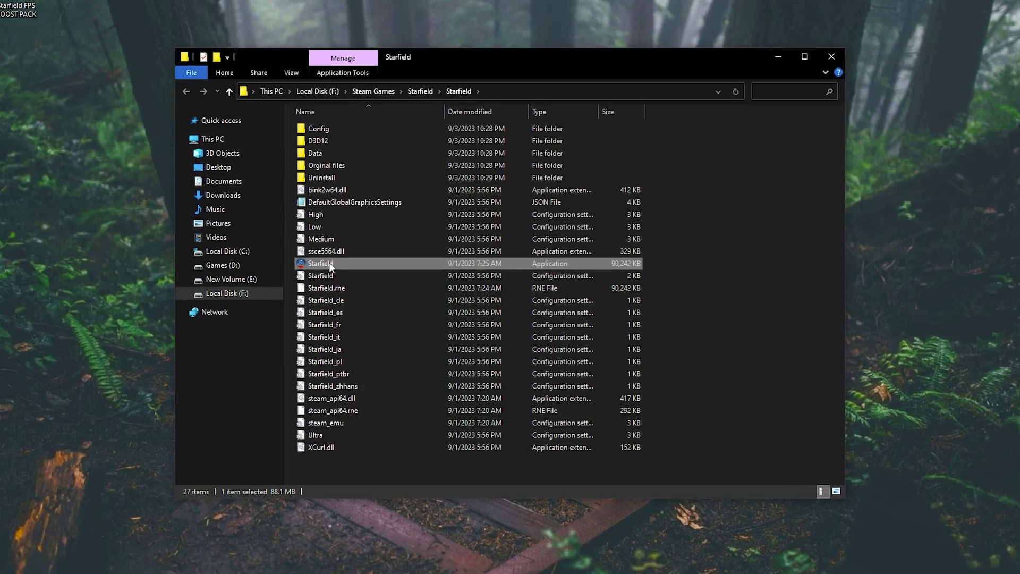
pyautogui.rightClick(347, 265)
pyautogui.click(351, 541)
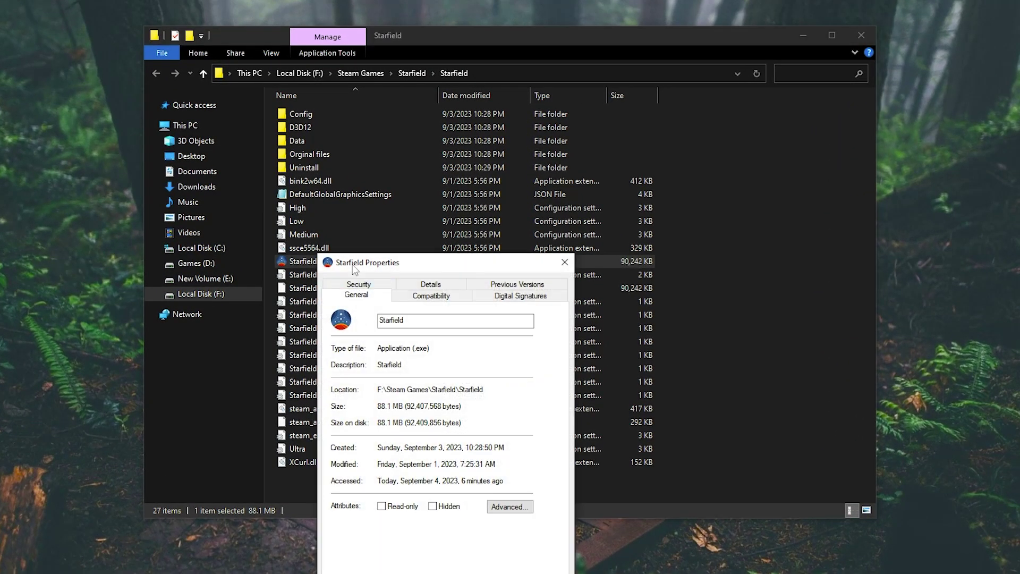
# Step: In Starfield's compatibility settings, disable fullscreen optimizations, override high DPI scaling with scaling performed by Application, and apply the changes
pyautogui.click(340, 147)
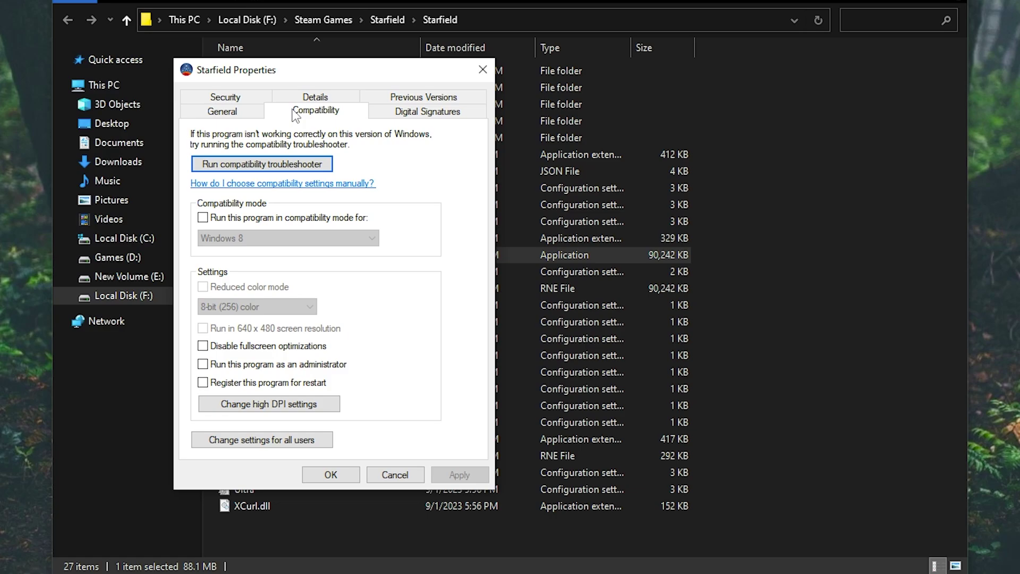
pyautogui.click(258, 405)
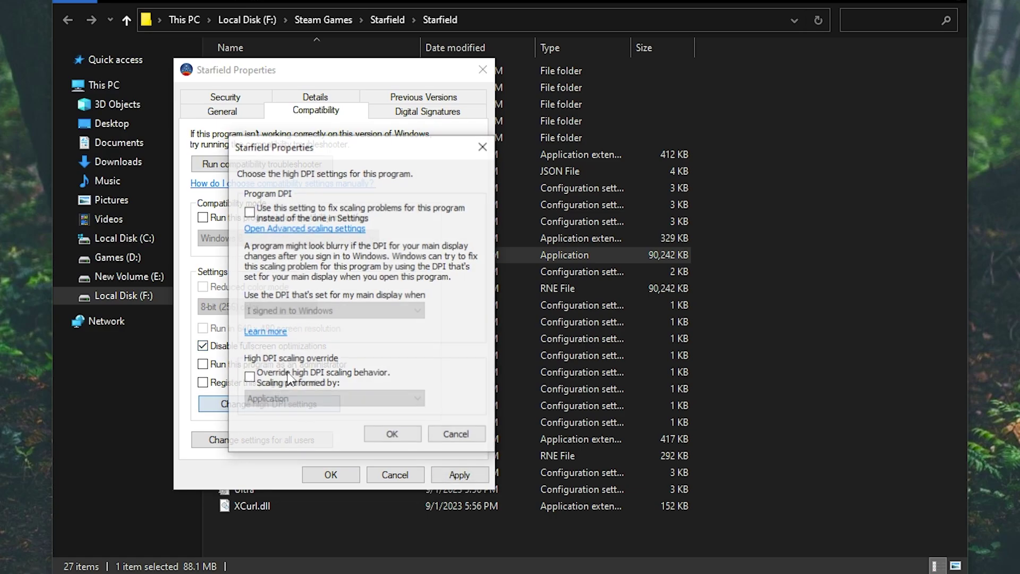
pyautogui.moveTo(316, 141); pyautogui.dragTo(584, 143)
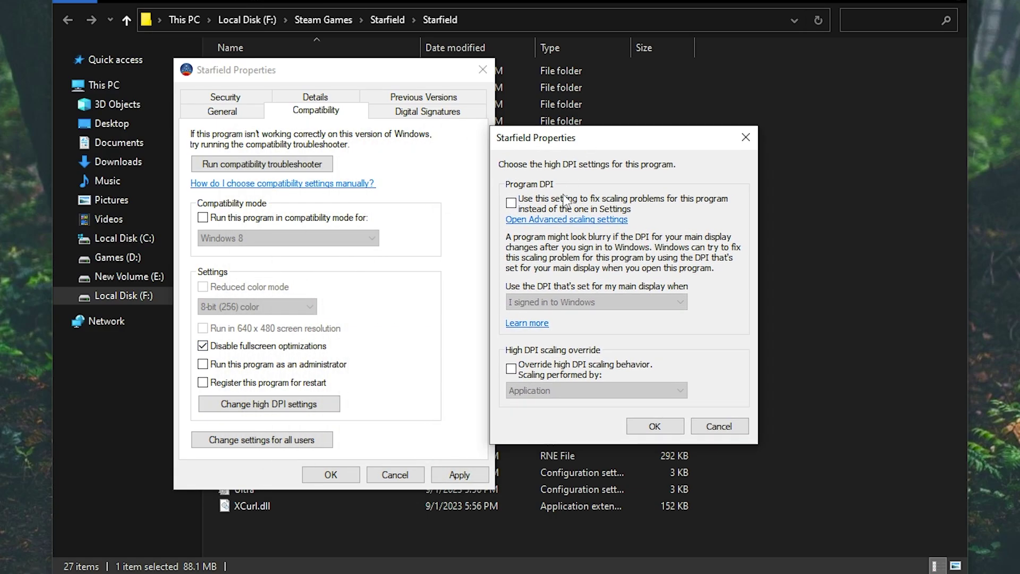
pyautogui.click(539, 370)
pyautogui.click(531, 390)
pyautogui.click(524, 398)
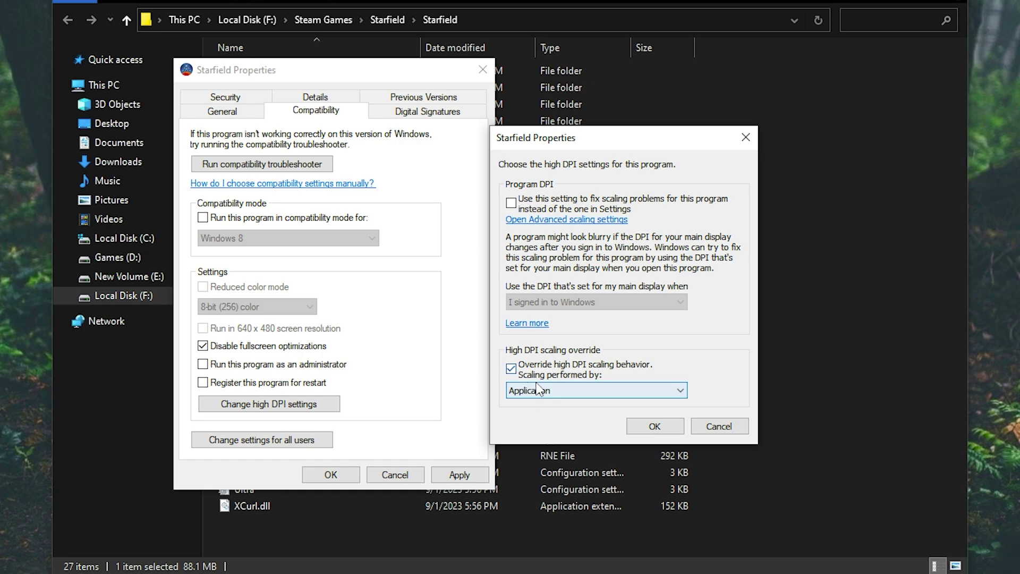
pyautogui.click(654, 426)
pyautogui.click(449, 478)
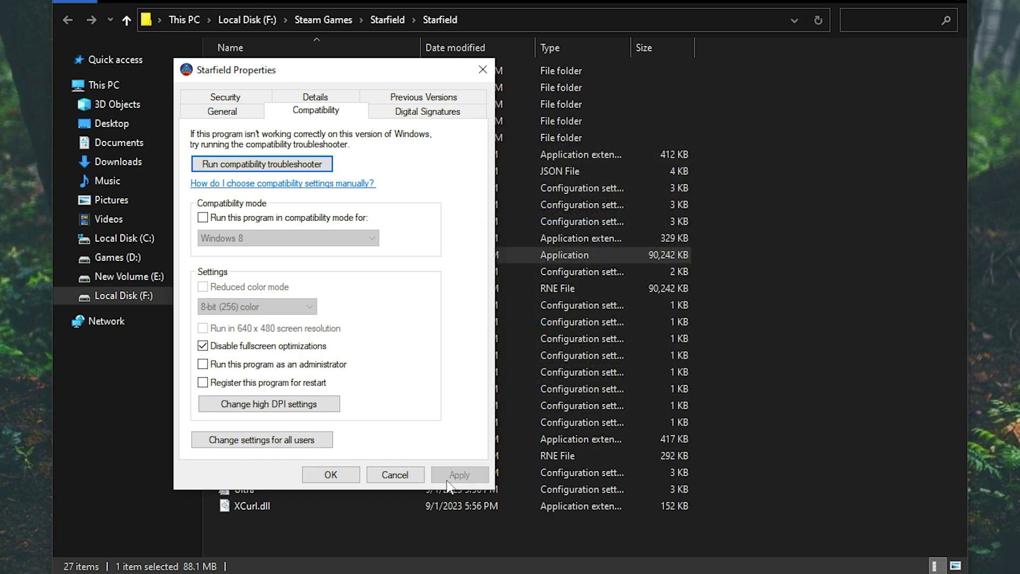
pyautogui.click(342, 470)
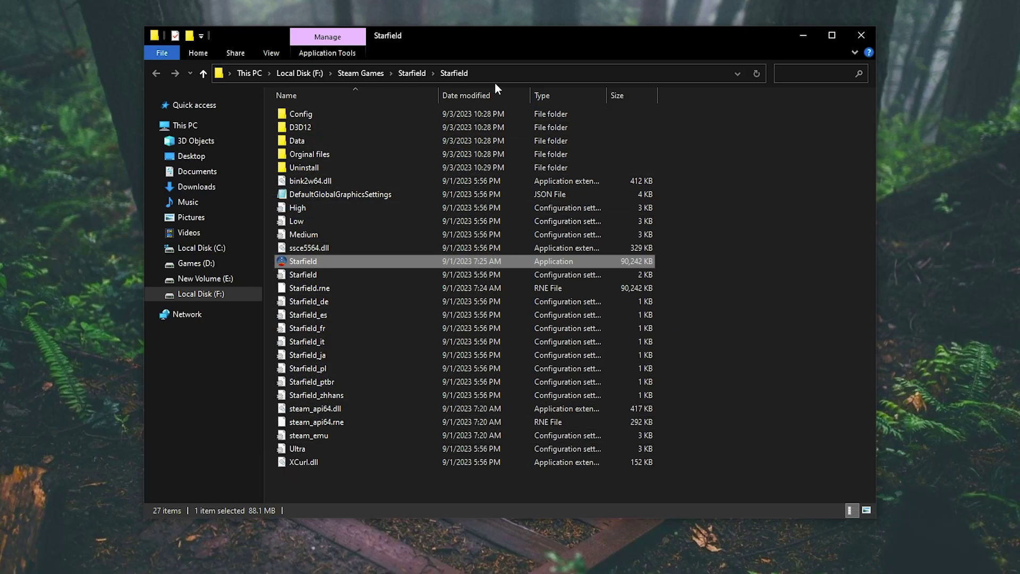
# Step: Copy the Starfield folder's path, F:\Steam Games\Starfield\Starfield, and close the folder window
pyautogui.click(501, 71)
pyautogui.click(525, 74)
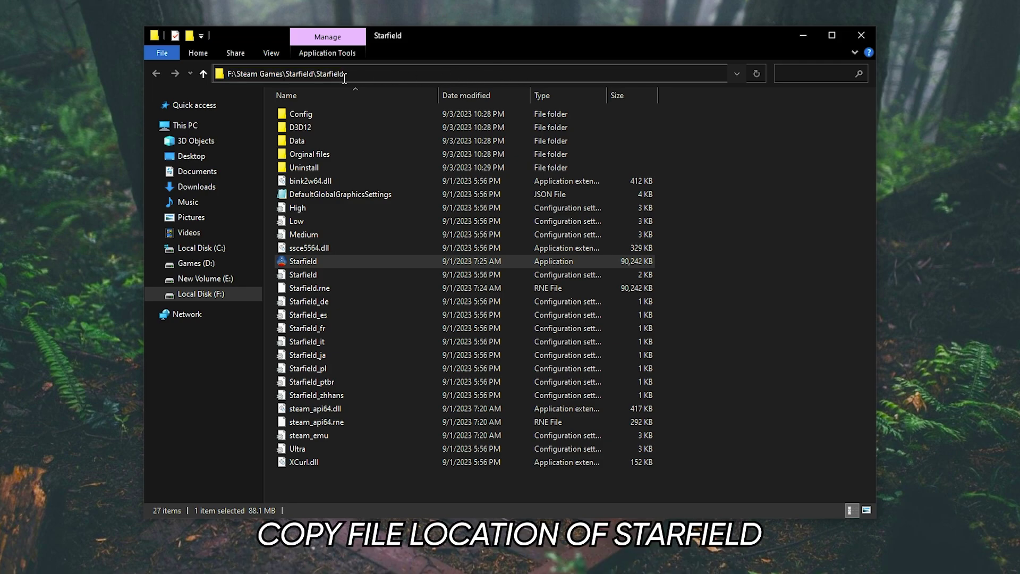
pyautogui.rightClick(308, 74)
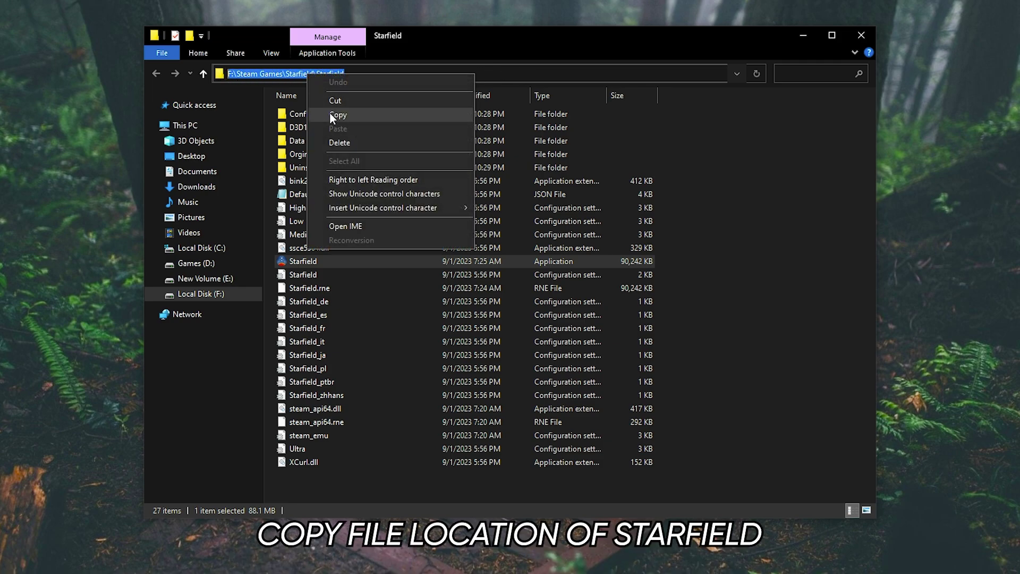
pyautogui.click(329, 113)
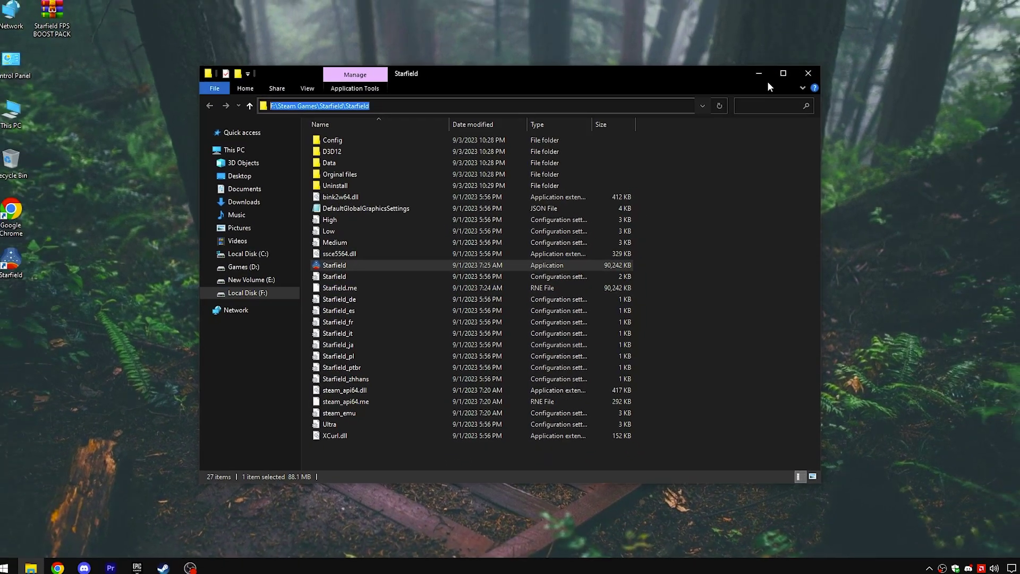
pyautogui.click(848, 44)
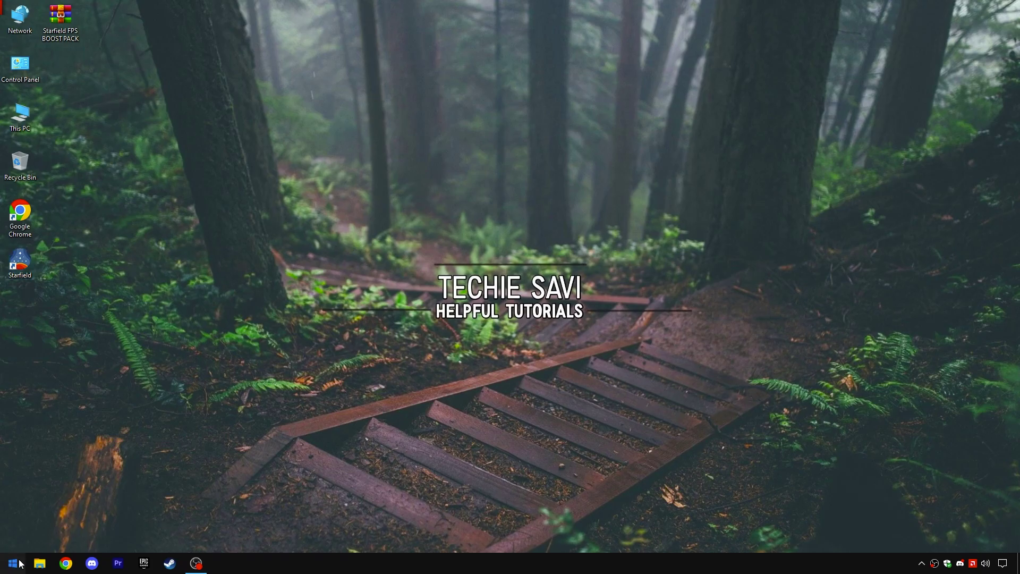
# Step: Search Windows for "GPU Settings" and open the Graphics settings page
pyautogui.click(14, 563)
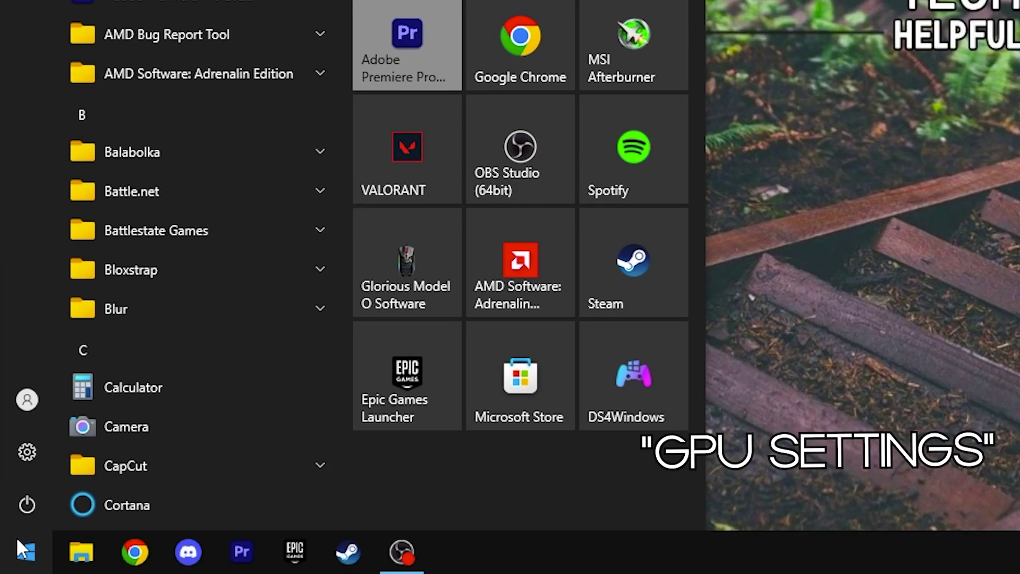
pyautogui.write('GPU S')
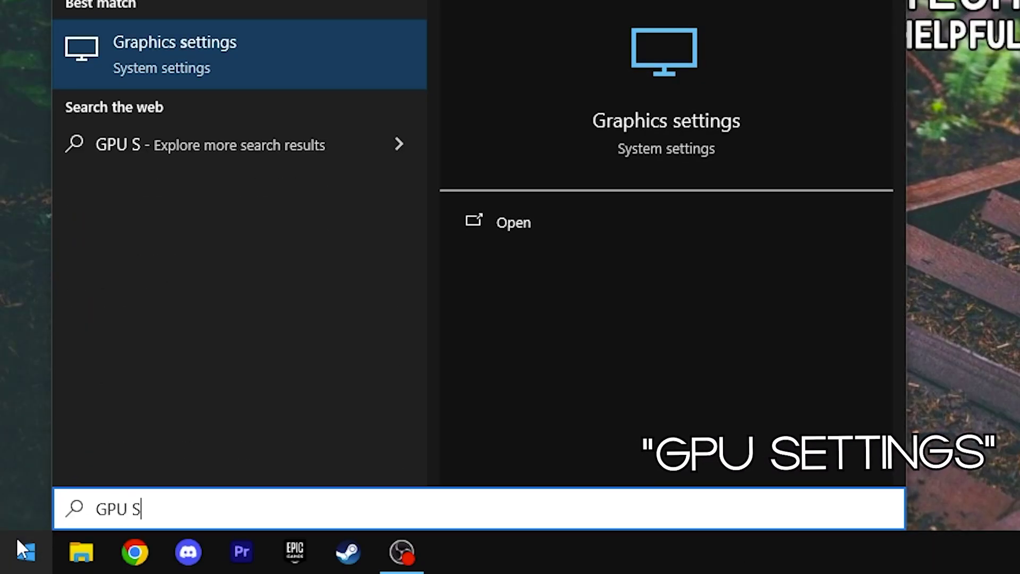
pyautogui.write('ettings')
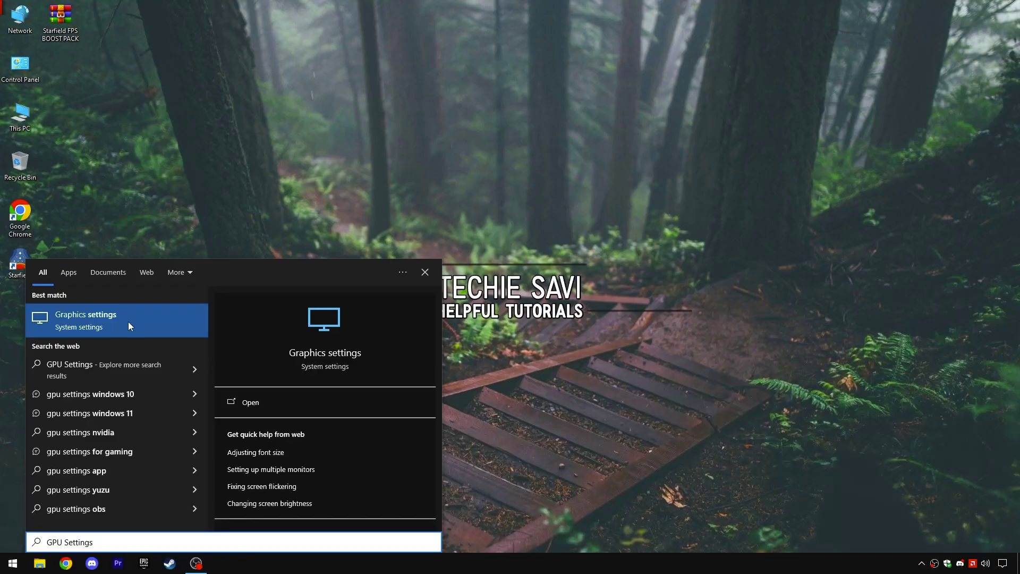
pyautogui.click(129, 321)
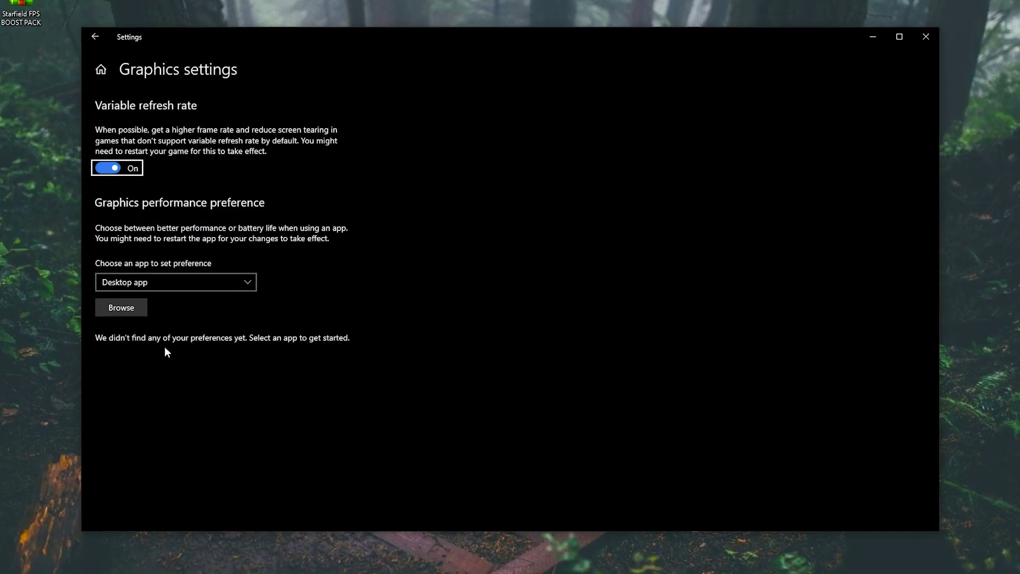
# Step: Add the Starfield application from the copied folder path as a desktop app in the graphics performance preferences
pyautogui.click(117, 307)
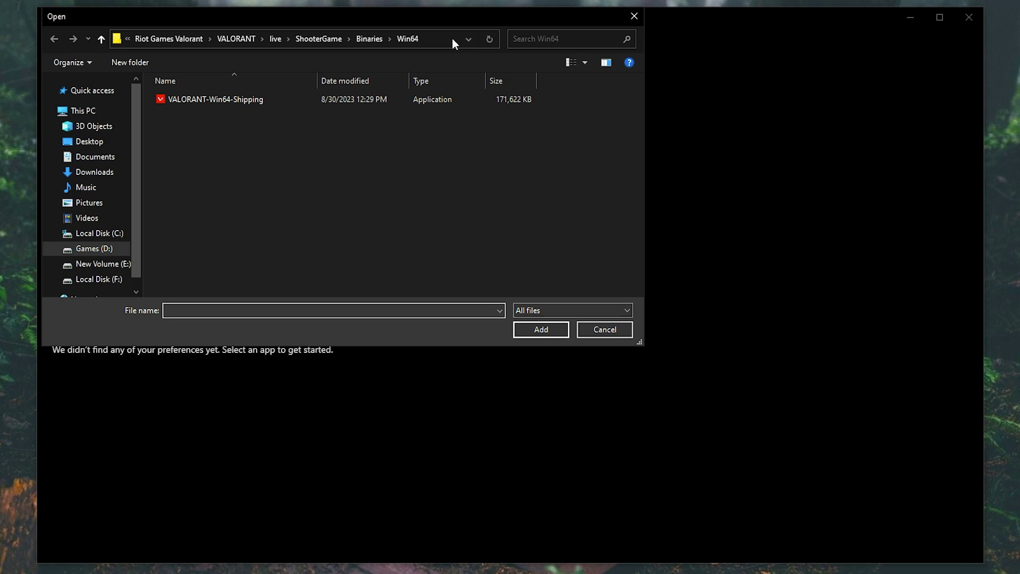
pyautogui.click(433, 40)
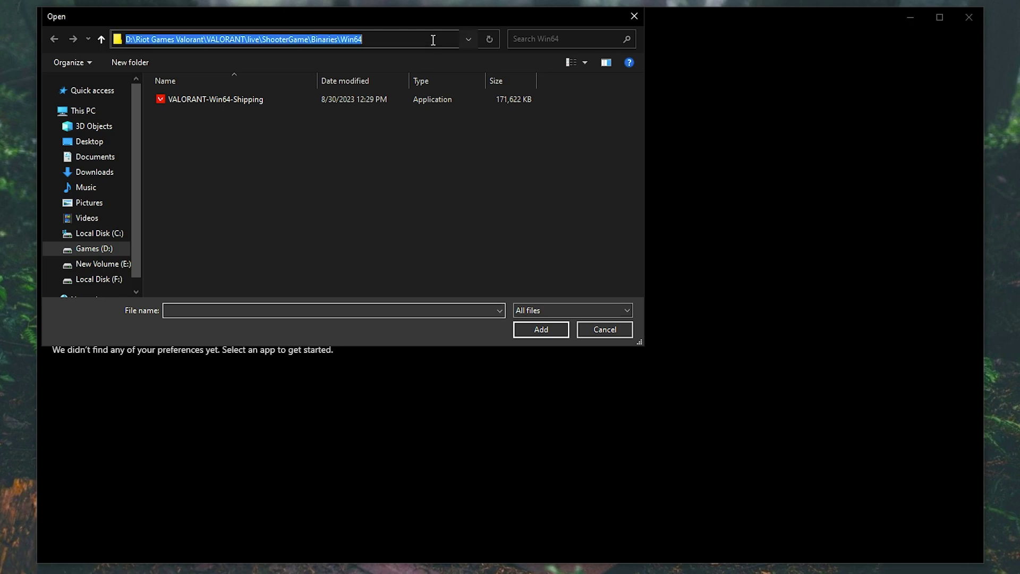
pyautogui.press('BackSpace')
pyautogui.rightClick(183, 39)
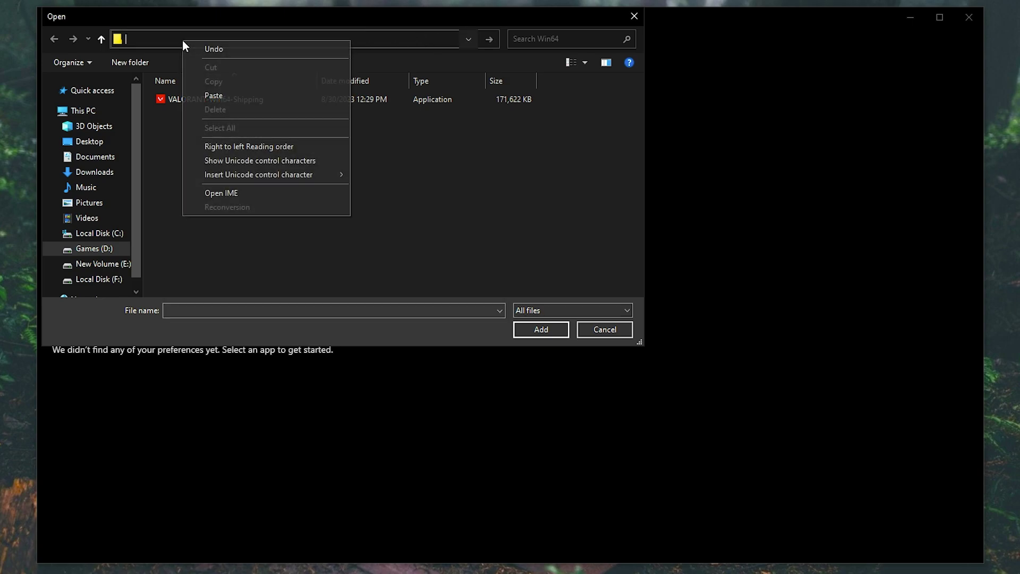
pyautogui.click(209, 94)
pyautogui.press('Return')
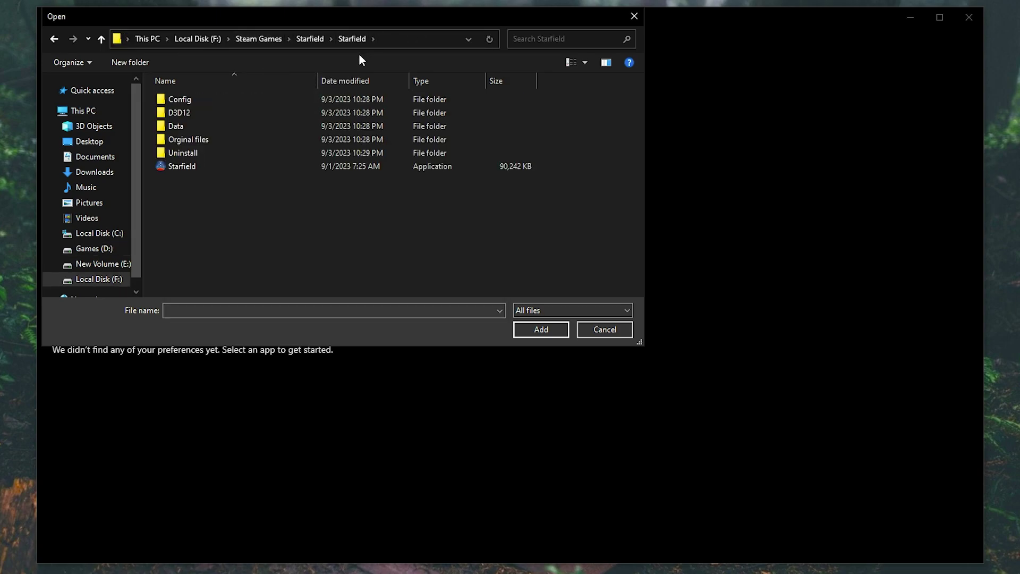
pyautogui.click(189, 167)
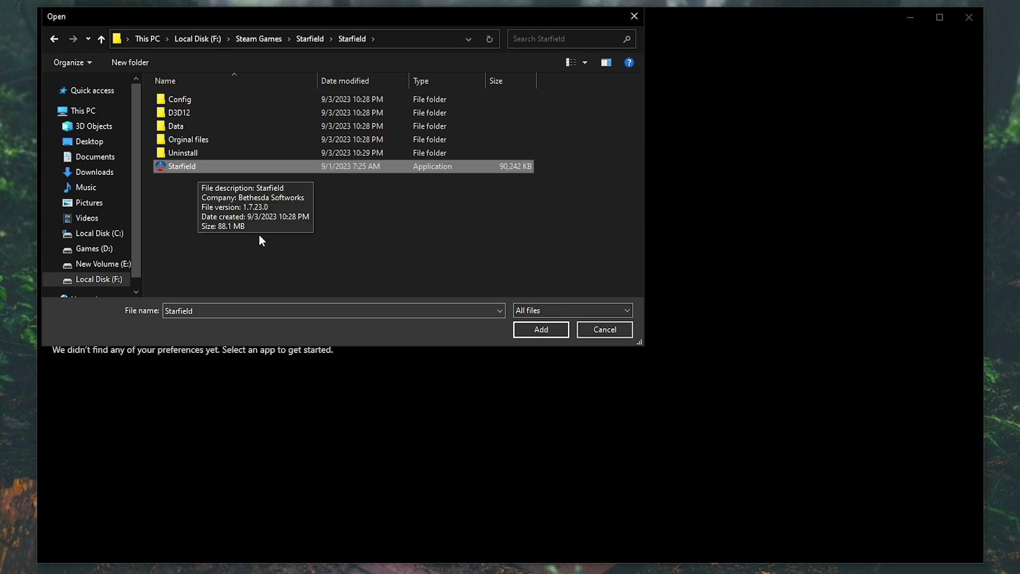
pyautogui.click(542, 329)
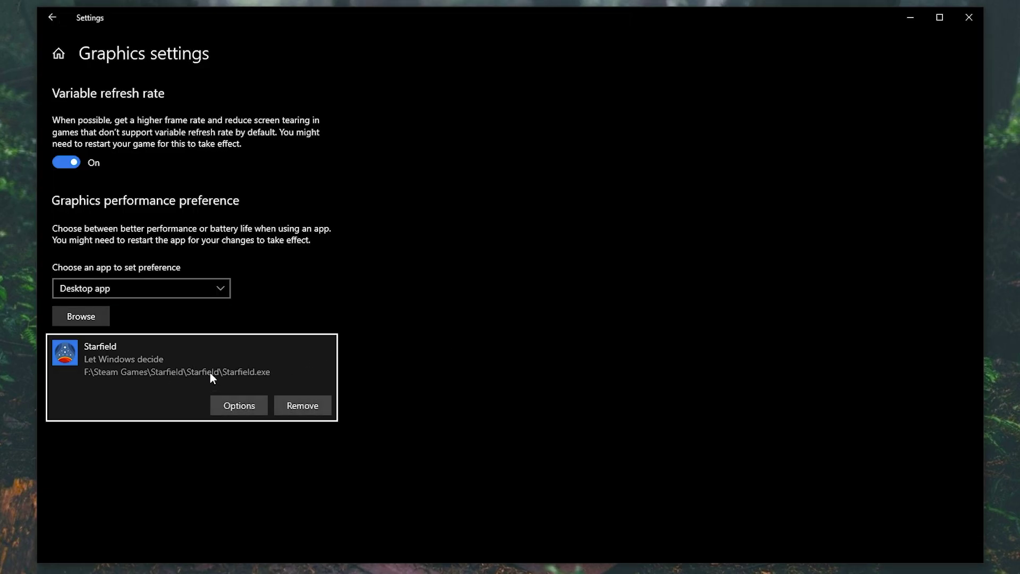
# Step: Set Starfield's graphics preference to High performance and save it
pyautogui.click(247, 407)
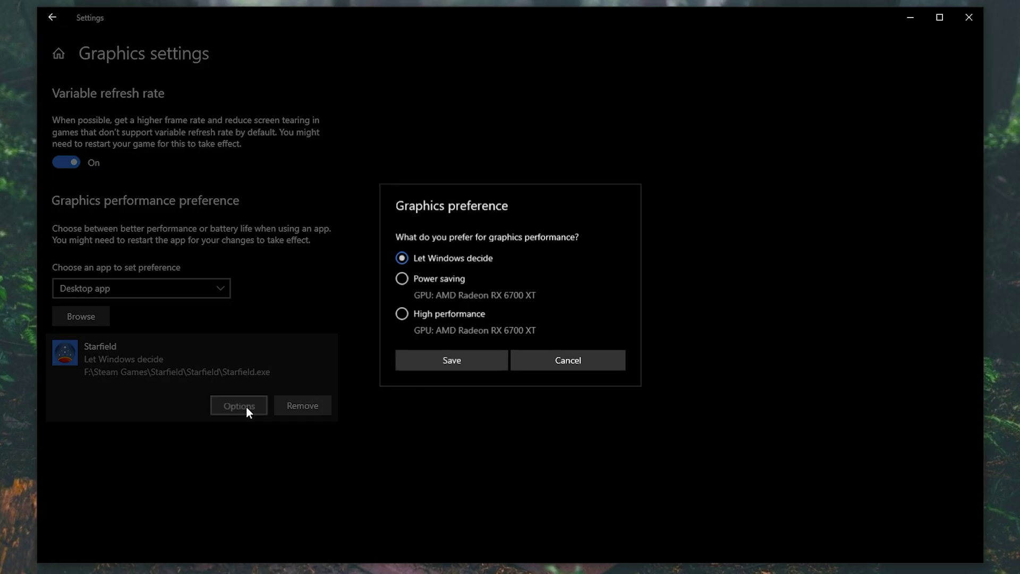
pyautogui.click(416, 314)
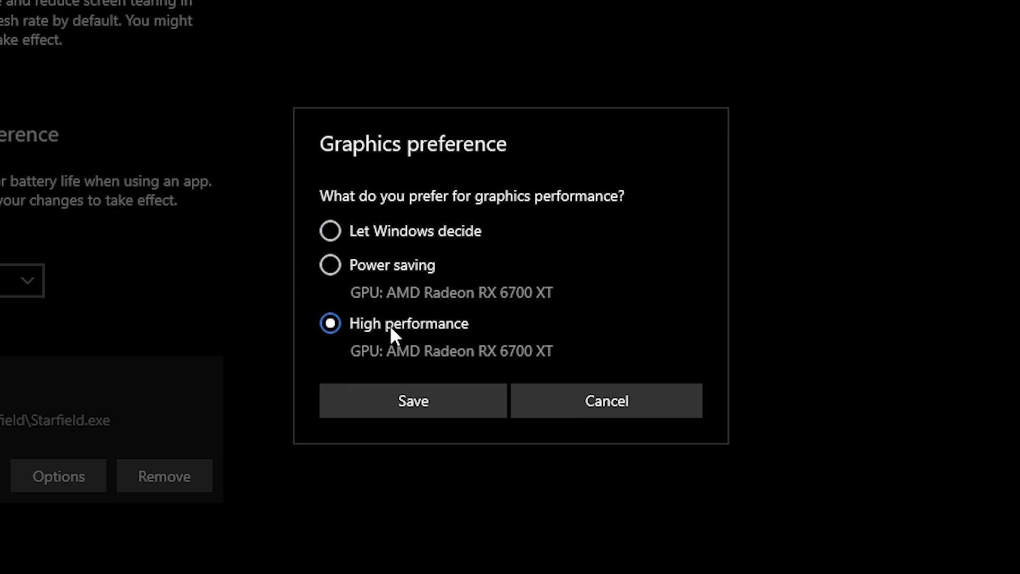
pyautogui.click(398, 399)
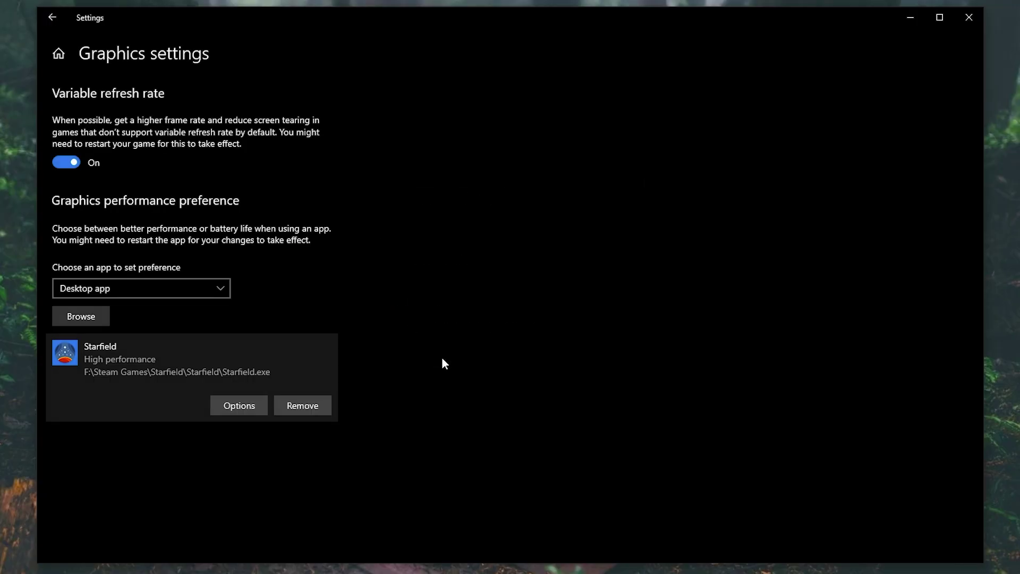
# Step: In the Windows Gaming settings, make sure Xbox Game Bar is off and turn Game Mode on
pyautogui.click(71, 52)
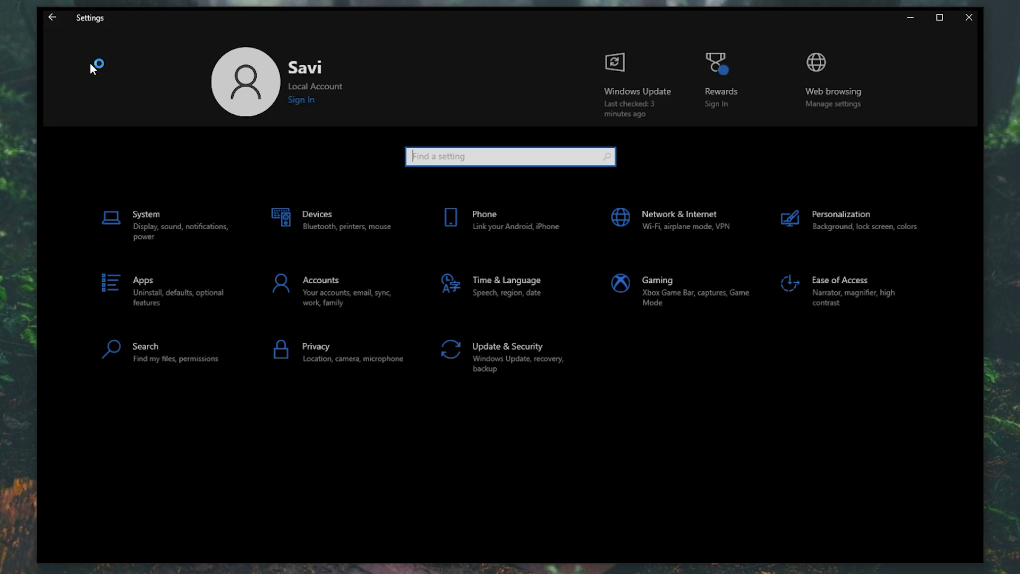
pyautogui.click(658, 292)
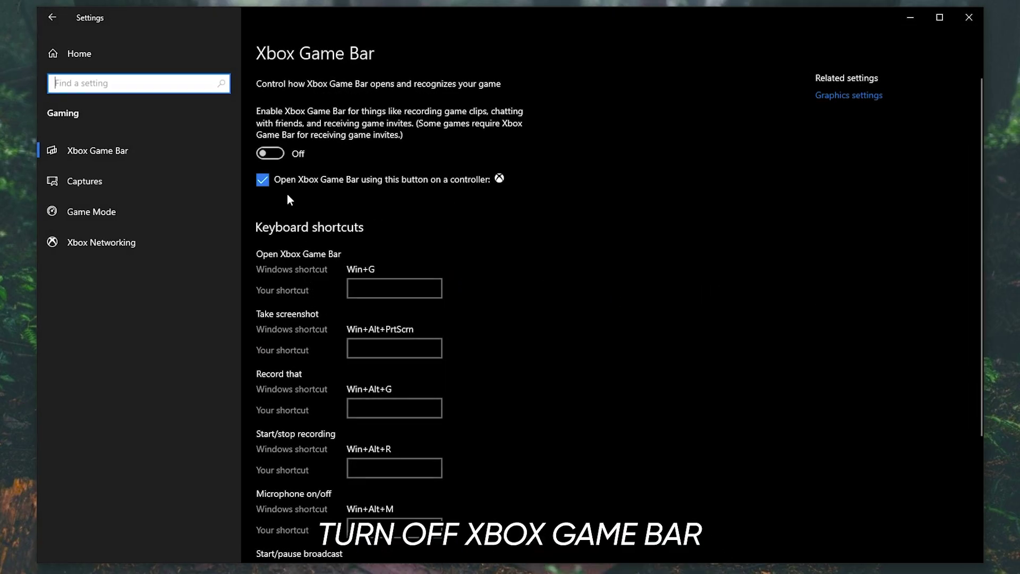
pyautogui.click(268, 154)
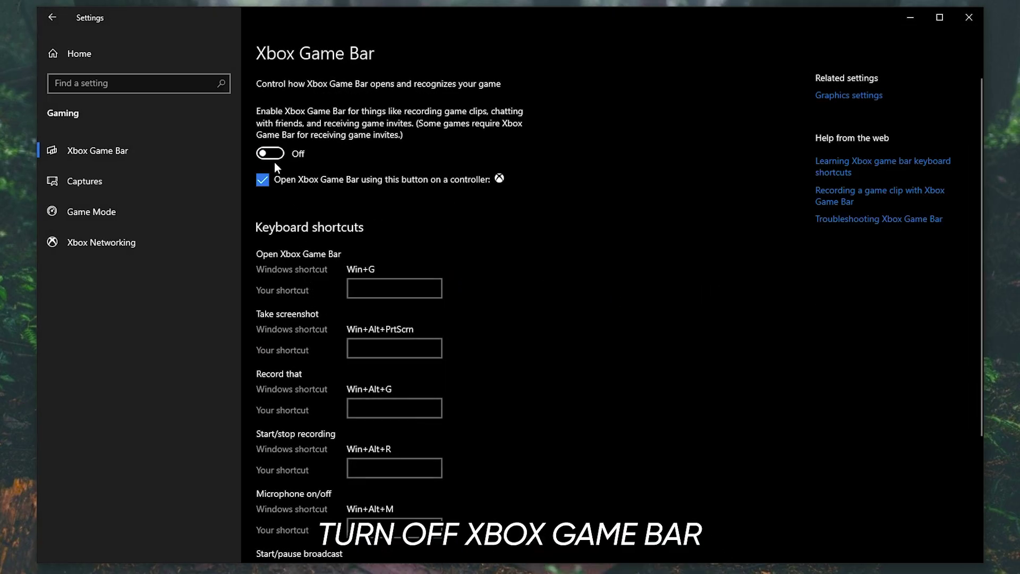
pyautogui.click(135, 209)
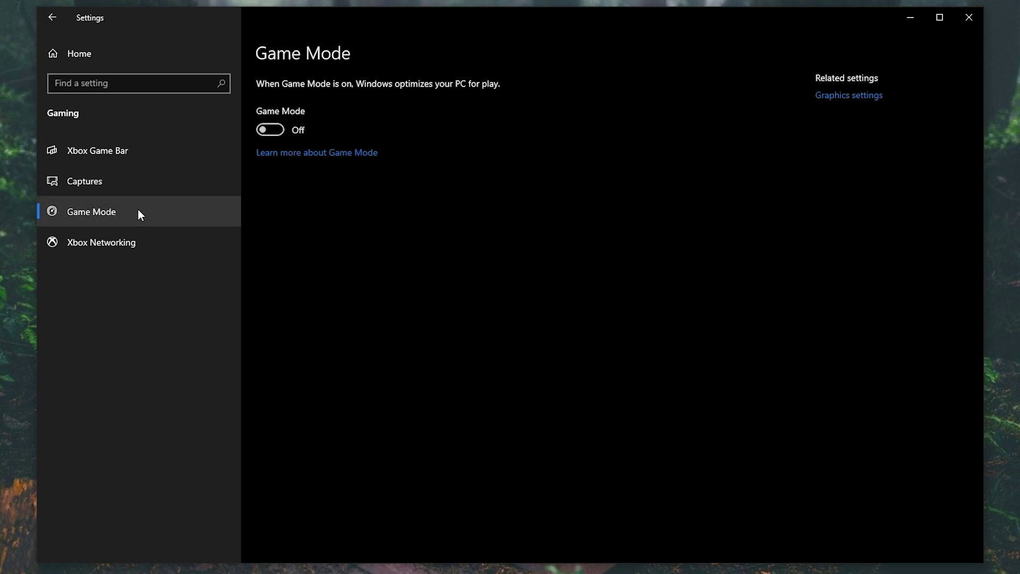
pyautogui.click(270, 130)
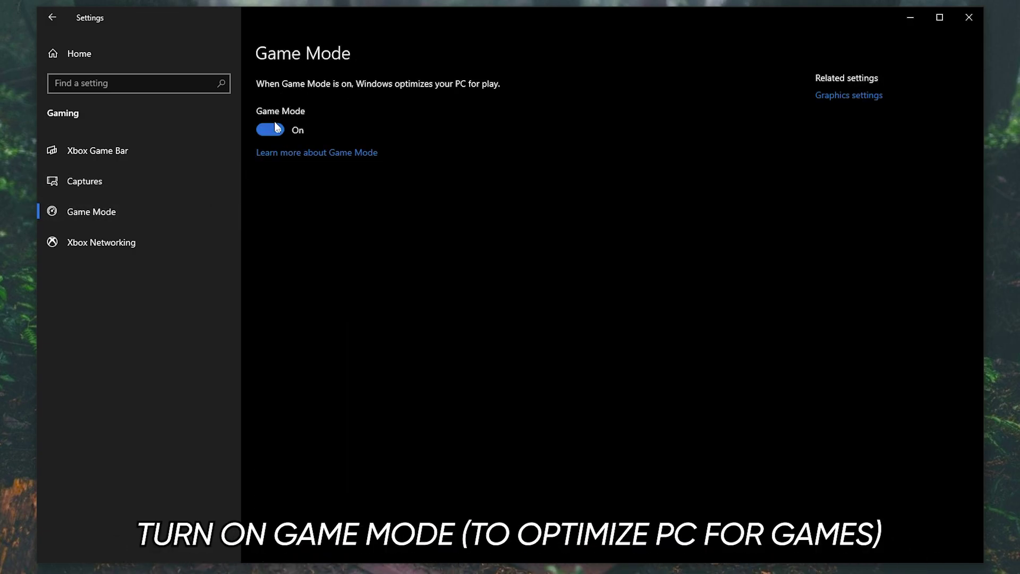
# Step: In the Windows privacy settings, turn off "Let apps run in the background" for all apps
pyautogui.click(126, 59)
pyautogui.click(289, 359)
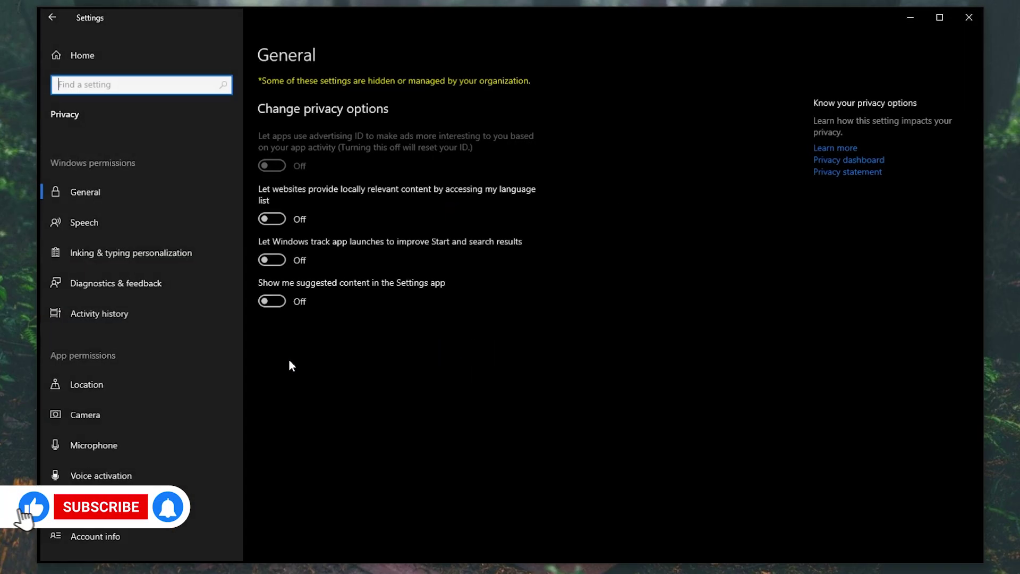
pyautogui.moveTo(236, 207); pyautogui.dragTo(221, 416)
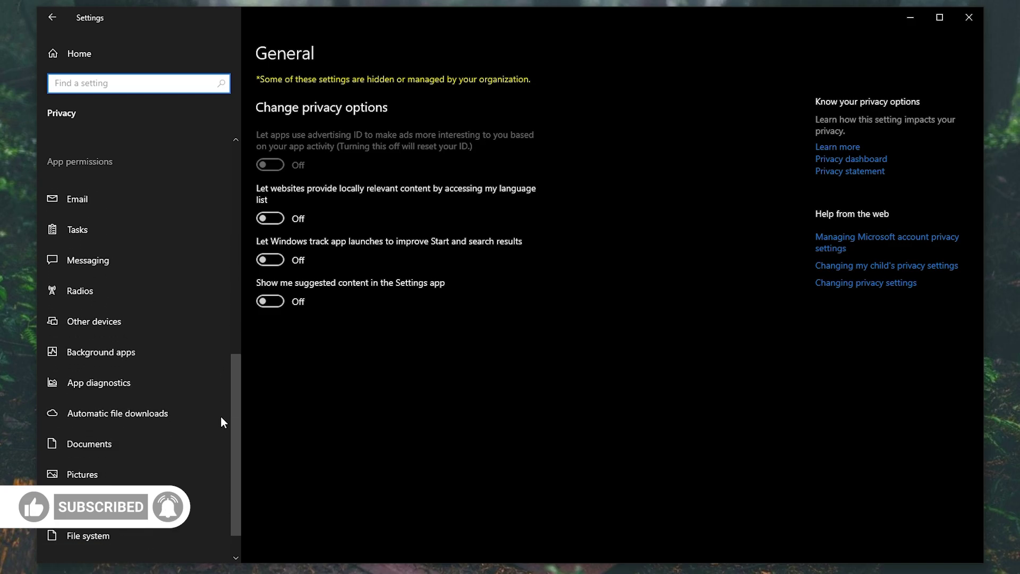
pyautogui.click(116, 355)
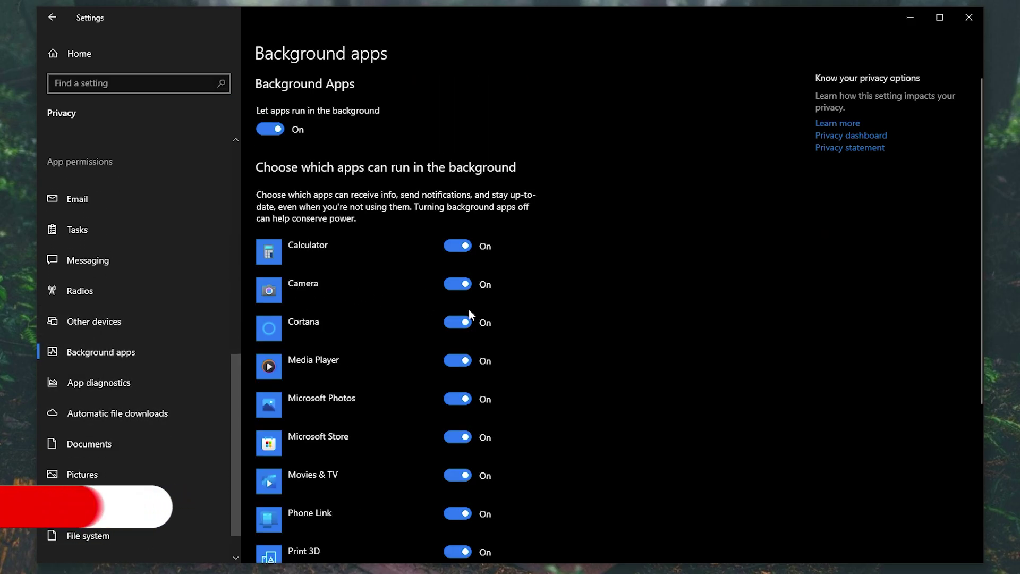
pyautogui.scroll(-4, 935, 340)
pyautogui.scroll(5, 940, 351)
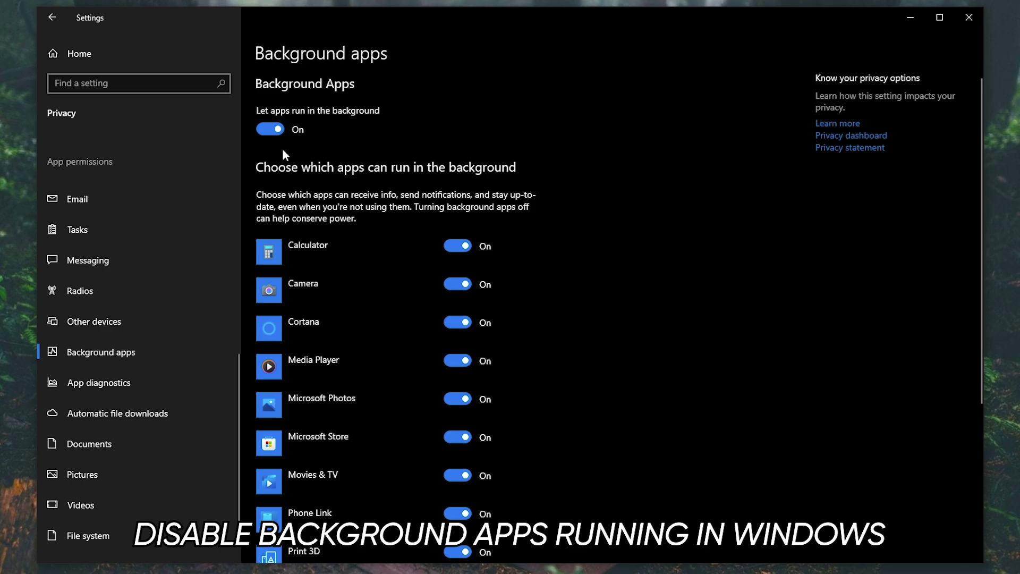
pyautogui.click(269, 130)
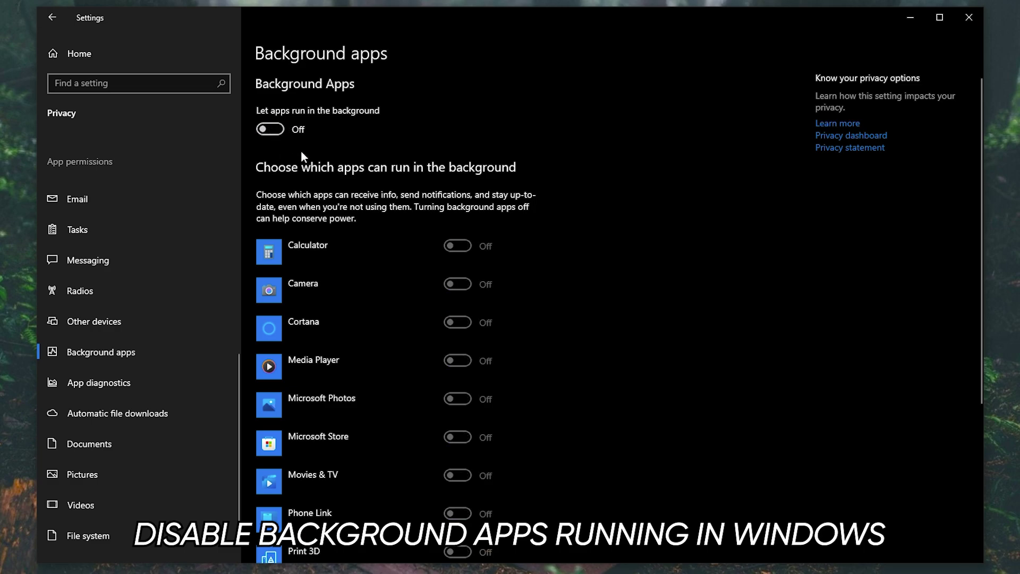
pyautogui.scroll(-5, 980, 215)
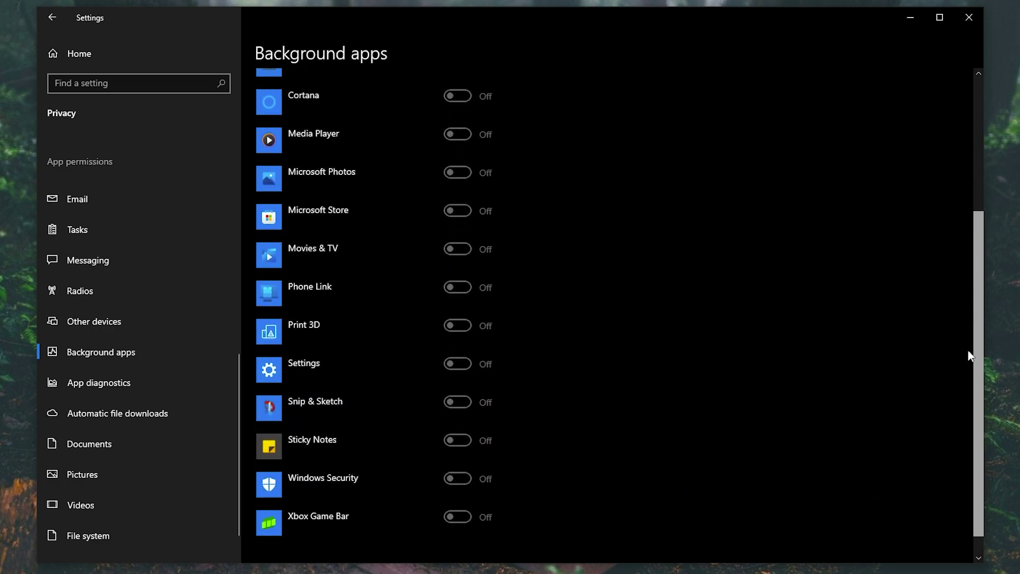
pyautogui.scroll(4, 962, 372)
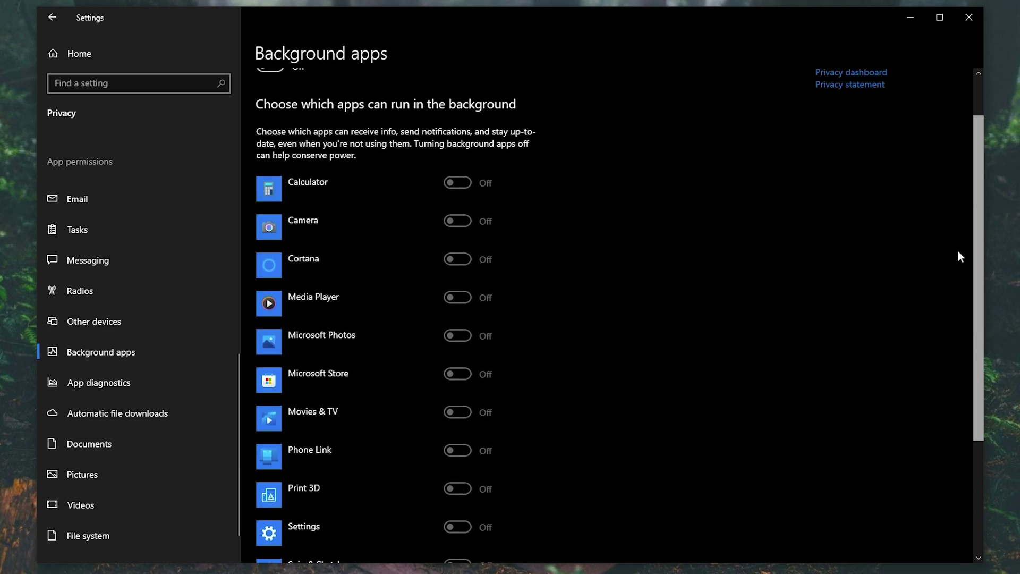
# Step: Check for new Windows updates in the Update & Security settings
pyautogui.click(78, 56)
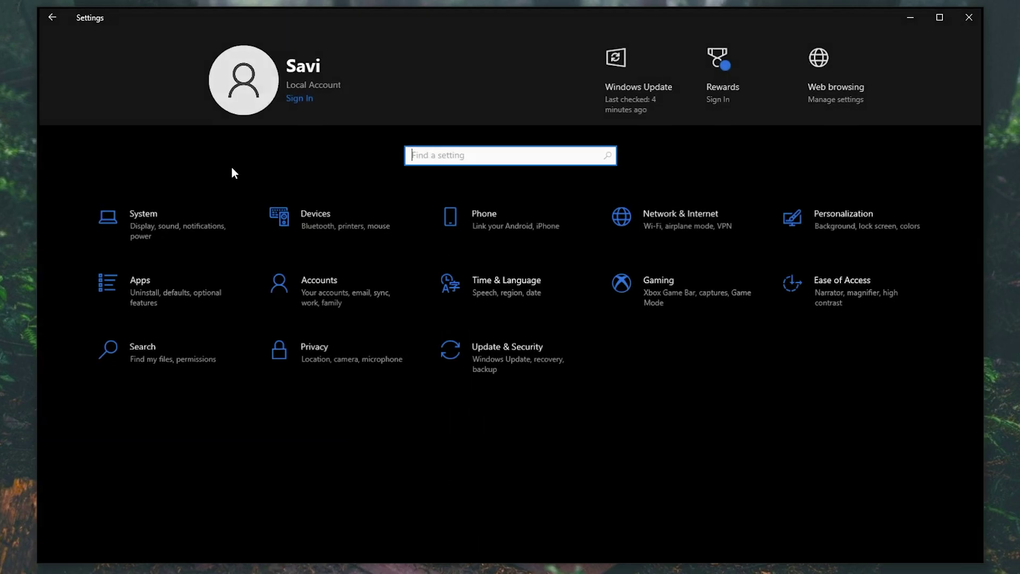
pyautogui.click(503, 370)
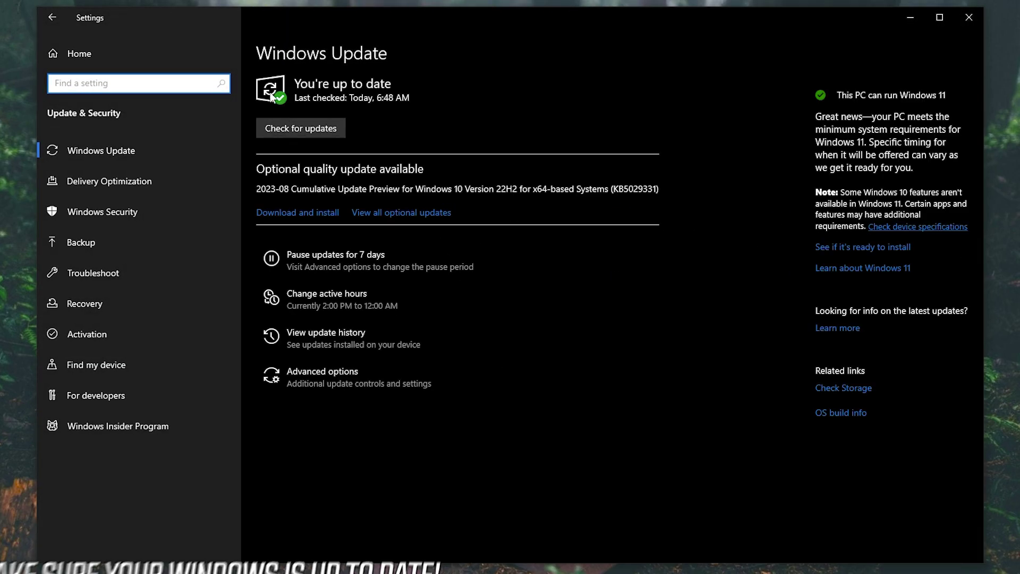
pyautogui.click(300, 126)
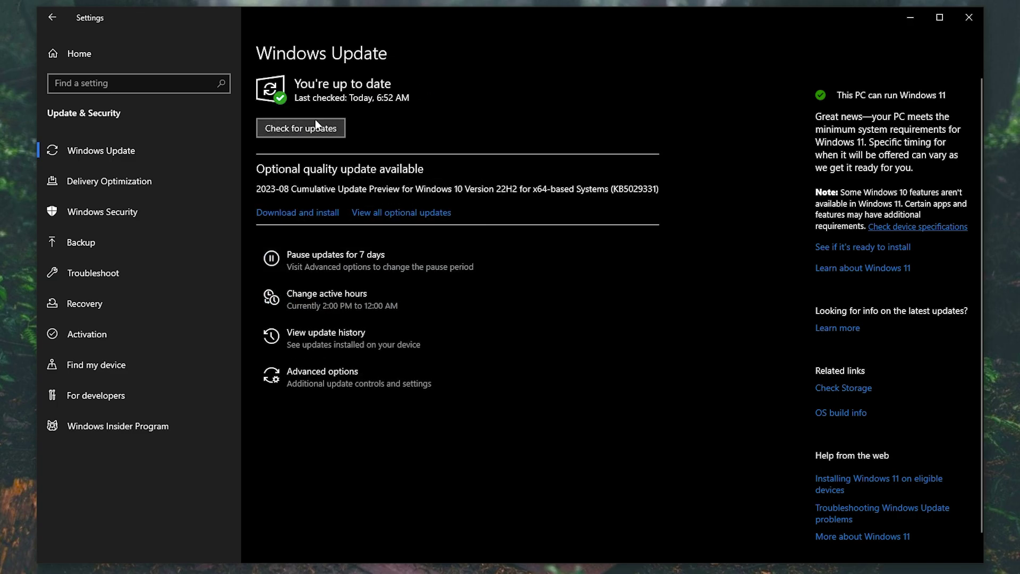
pyautogui.click(101, 48)
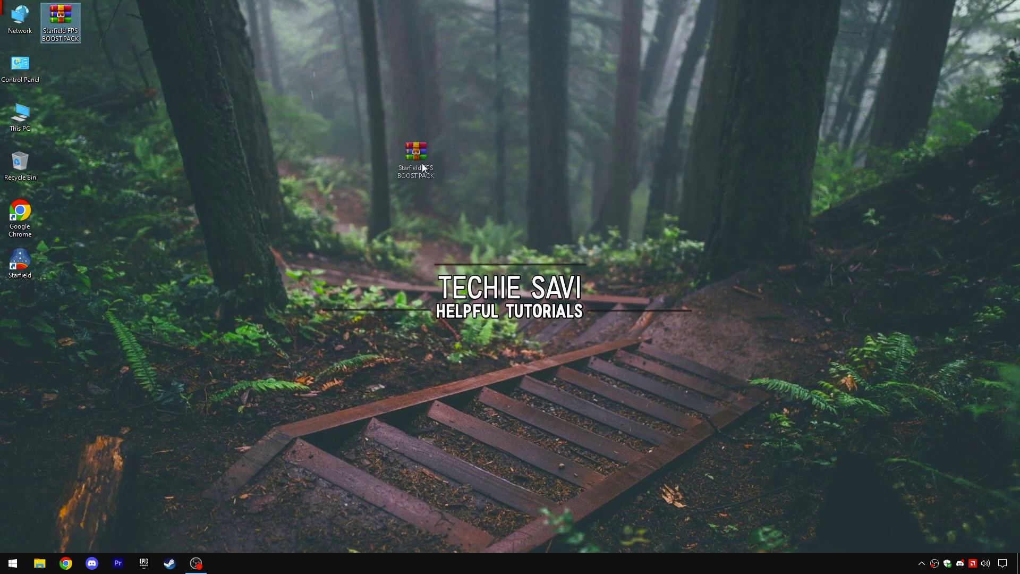
# Step: Extract the Starfield FPS BOOST PACK folder from its RAR archive onto the desktop with WinRAR and close the archive
pyautogui.moveTo(423, 168); pyautogui.dragTo(426, 172)
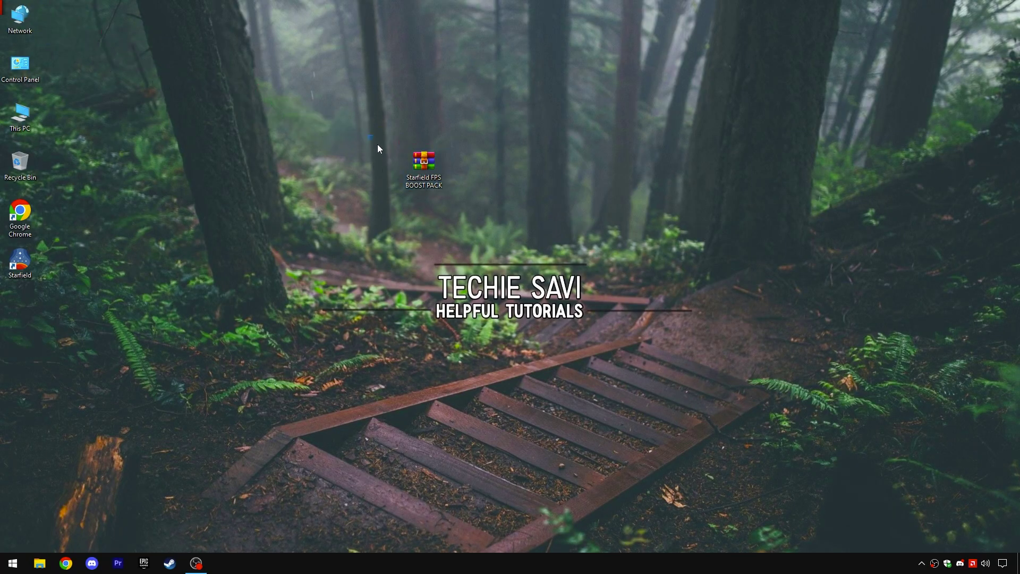
pyautogui.rightClick(424, 175)
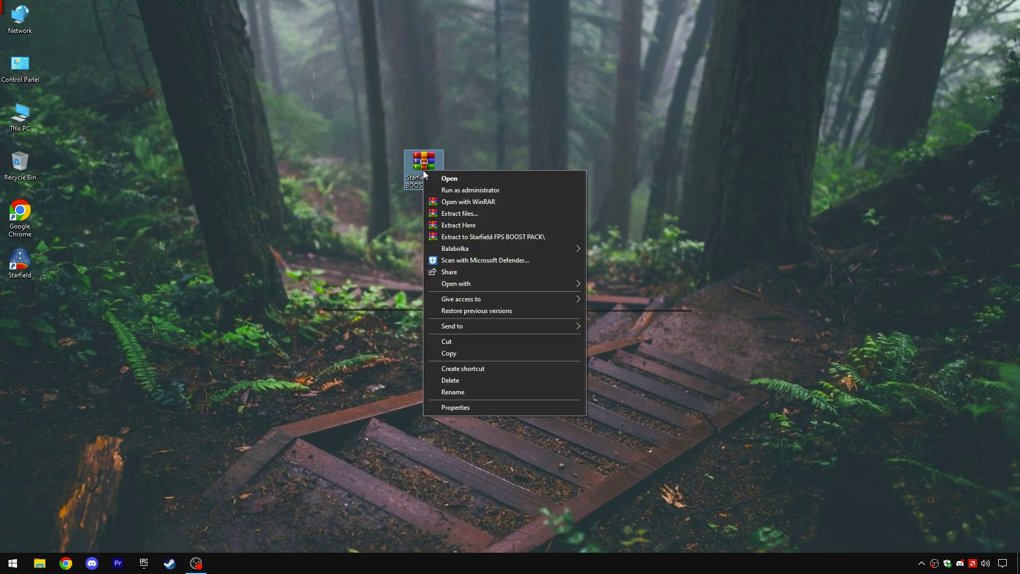
pyautogui.click(442, 178)
pyautogui.click(98, 156)
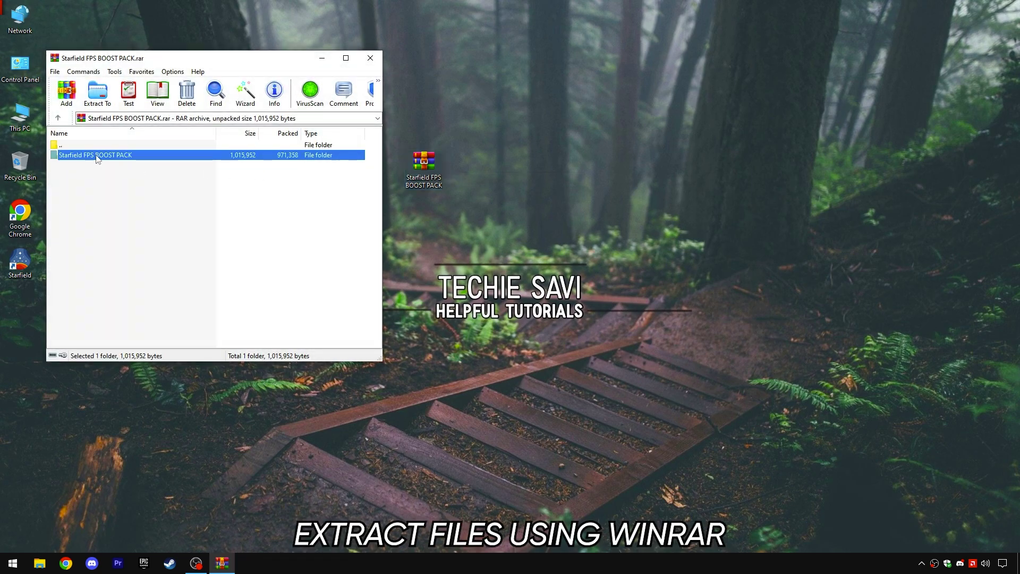
pyautogui.moveTo(424, 223); pyautogui.dragTo(424, 223)
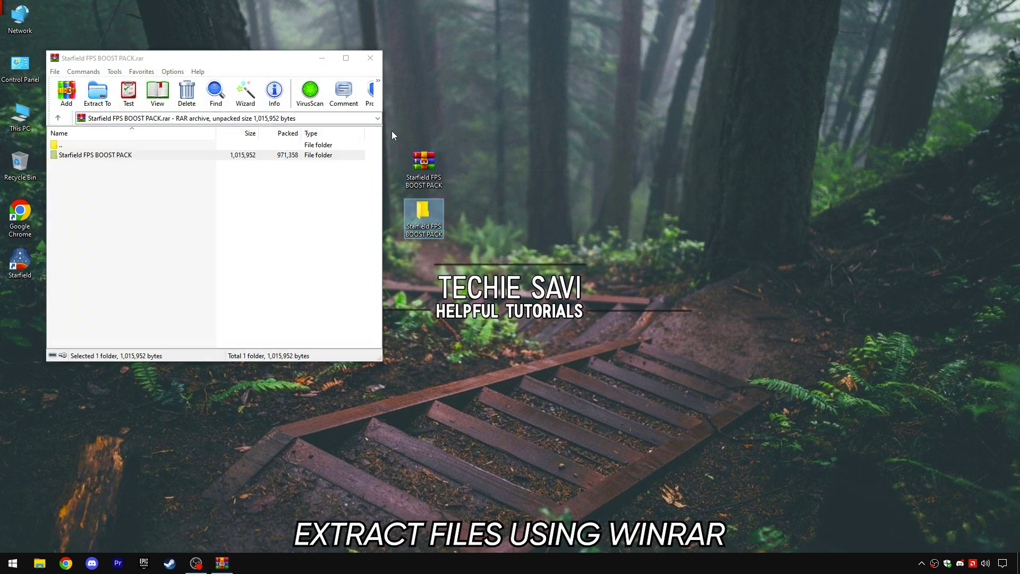
pyautogui.click(370, 58)
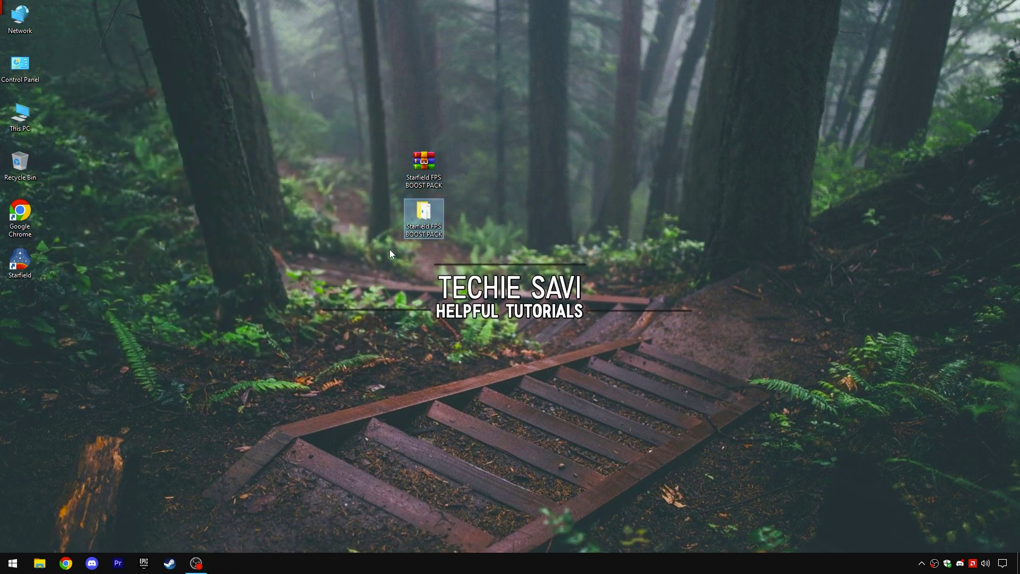
# Step: Open the extracted Starfield FPS BOOST PACK folder and go into its "1 - Windows Important Tweaks" subfolder
pyautogui.rightClick(425, 228)
pyautogui.click(442, 227)
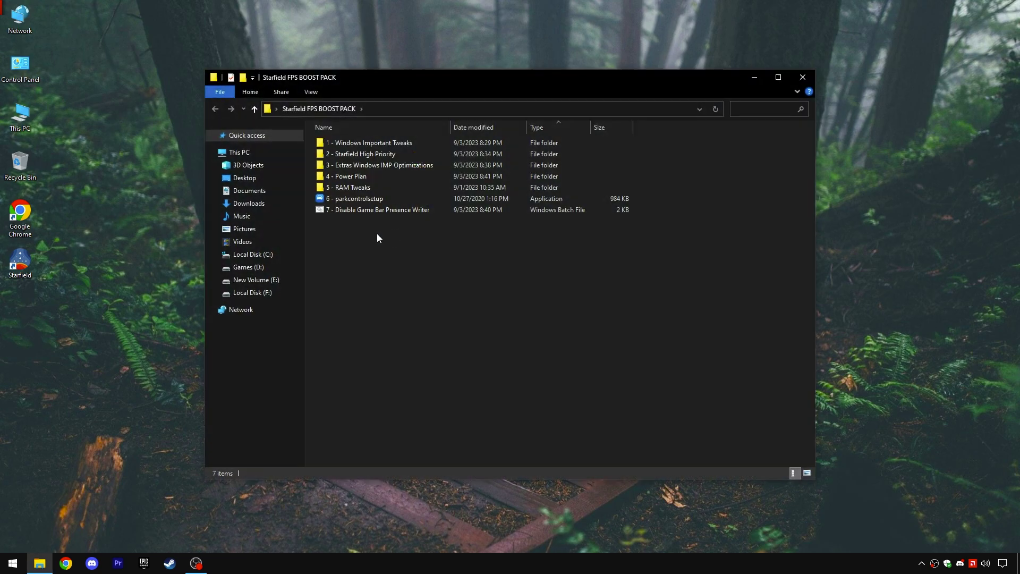
pyautogui.moveTo(377, 233); pyautogui.dragTo(450, 135)
pyautogui.click(418, 234)
pyautogui.doubleClick(395, 142)
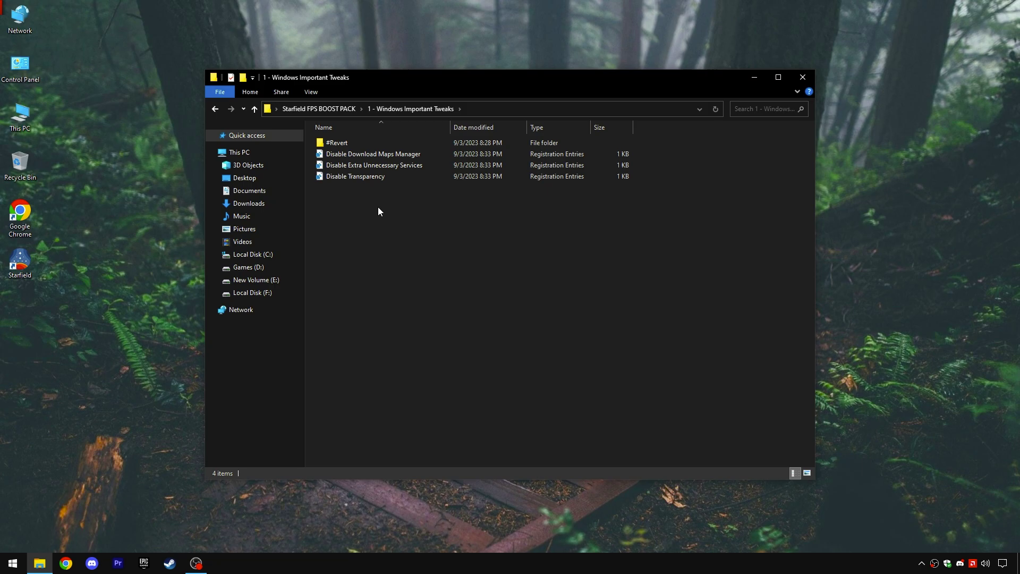
# Step: Examine the registry tweak files and the matching undo files in the #Revert subfolder
pyautogui.moveTo(375, 213); pyautogui.dragTo(409, 136)
pyautogui.click(355, 209)
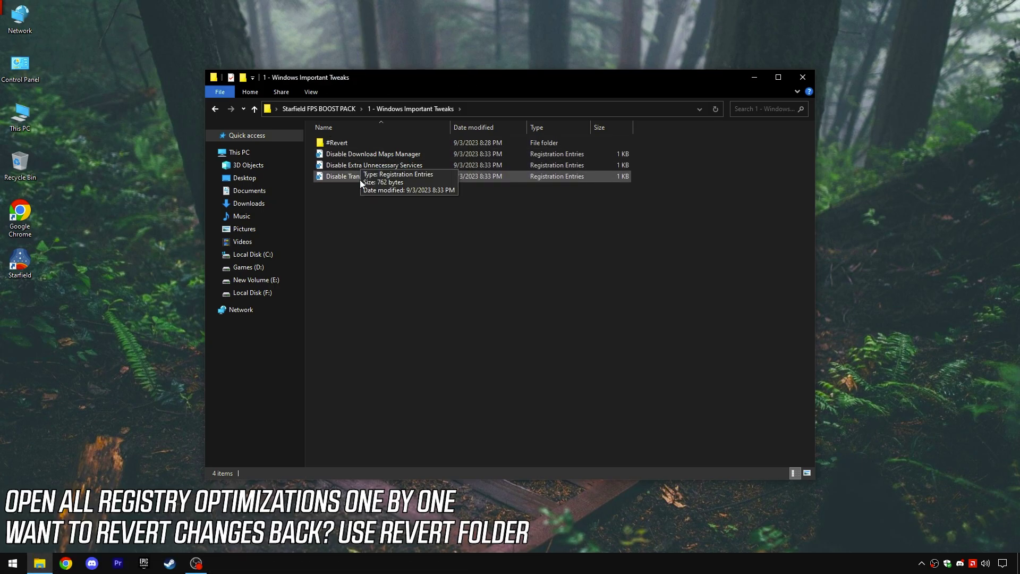
pyautogui.doubleClick(349, 143)
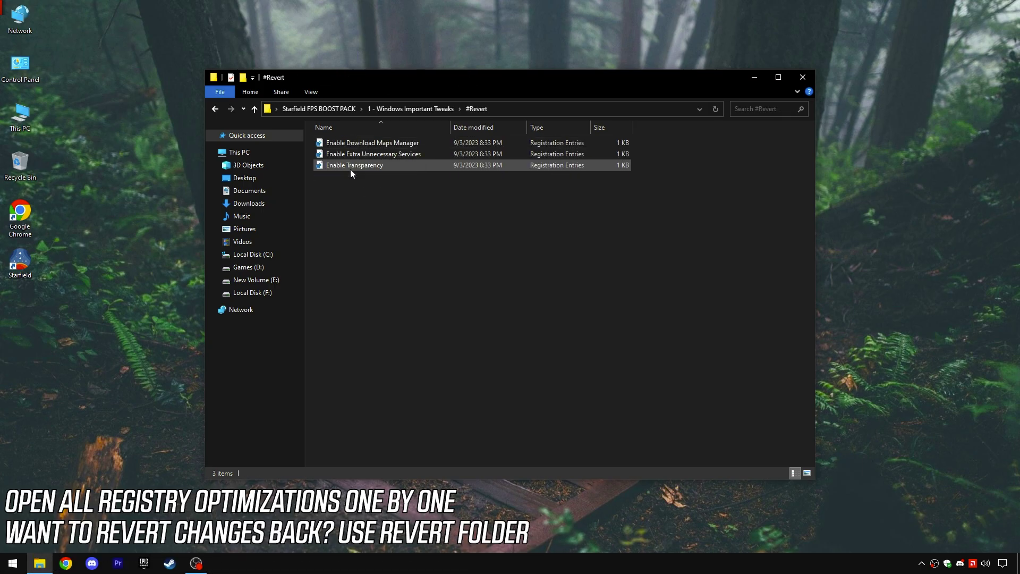
pyautogui.moveTo(352, 201); pyautogui.dragTo(410, 139)
pyautogui.click(382, 196)
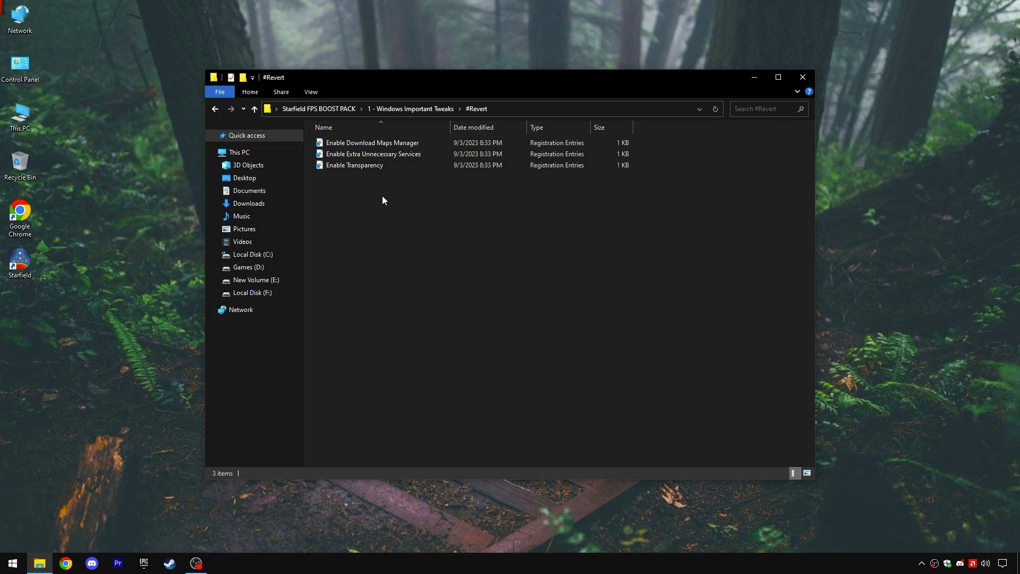
# Step: Return to "1 - Windows Important Tweaks" and merge the Disable Download Maps Manager file into the registry
pyautogui.click(414, 109)
pyautogui.rightClick(358, 157)
pyautogui.click(366, 160)
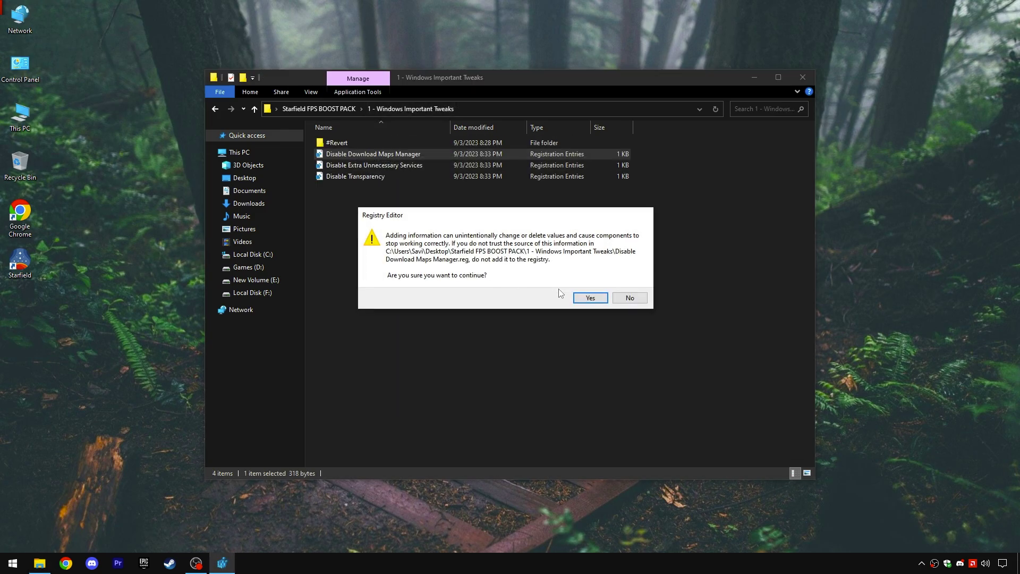
pyautogui.click(590, 295)
pyautogui.press('Return')
# Step: Merge the Disable Extra Unnecessary Services file into the Windows registry and confirm the prompts
pyautogui.rightClick(405, 167)
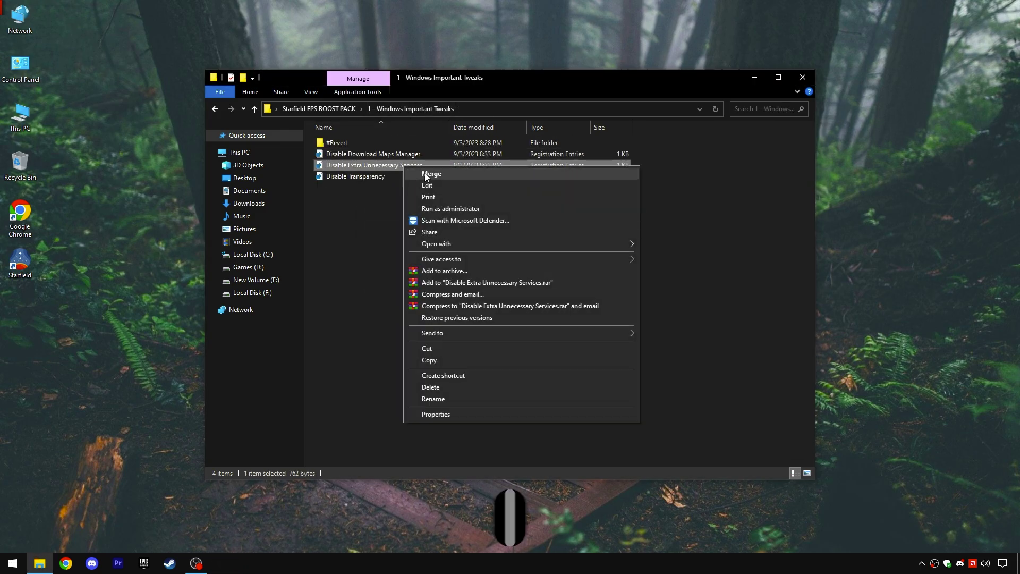
pyautogui.click(420, 175)
pyautogui.click(590, 298)
pyautogui.click(627, 282)
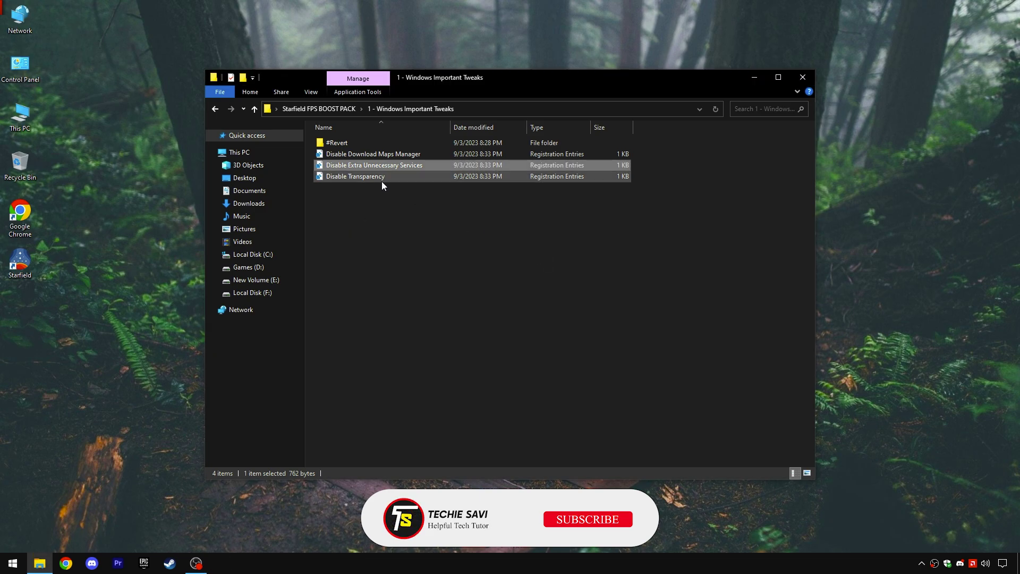
# Step: Merge the Disable Transparency file into the Windows registry and confirm the prompts
pyautogui.rightClick(380, 179)
pyautogui.click(404, 186)
pyautogui.click(590, 296)
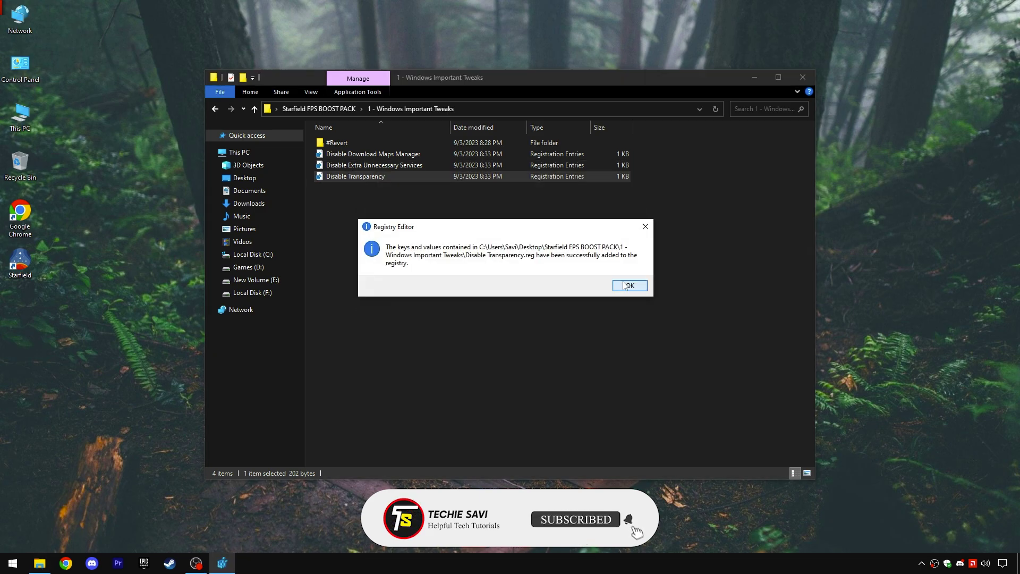
pyautogui.click(627, 283)
pyautogui.moveTo(408, 202); pyautogui.dragTo(358, 219)
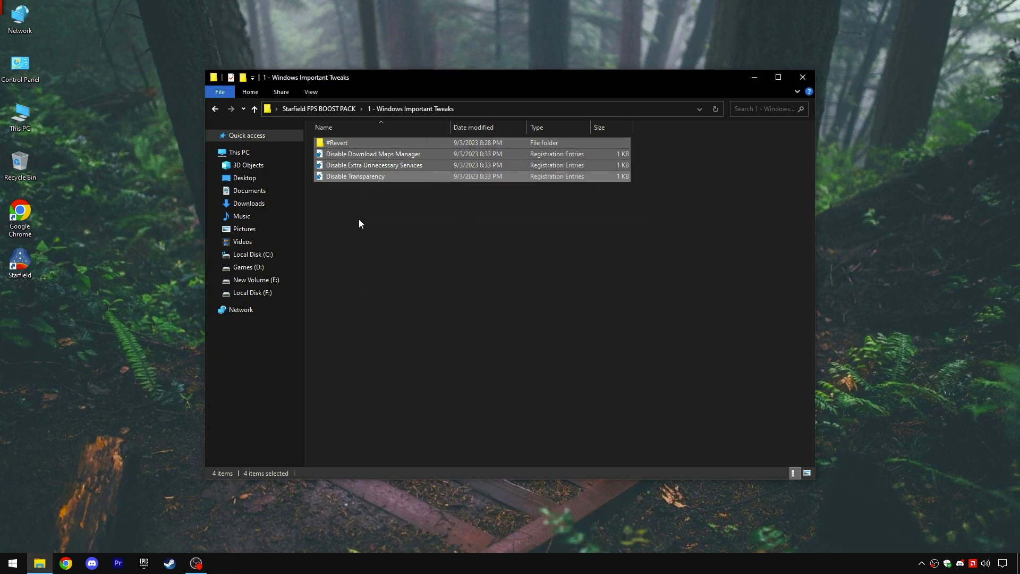
# Step: Merge the High Priority Starfield file from the "2 - Starfield High Priority" folder into the registry
pyautogui.click(325, 110)
pyautogui.doubleClick(372, 154)
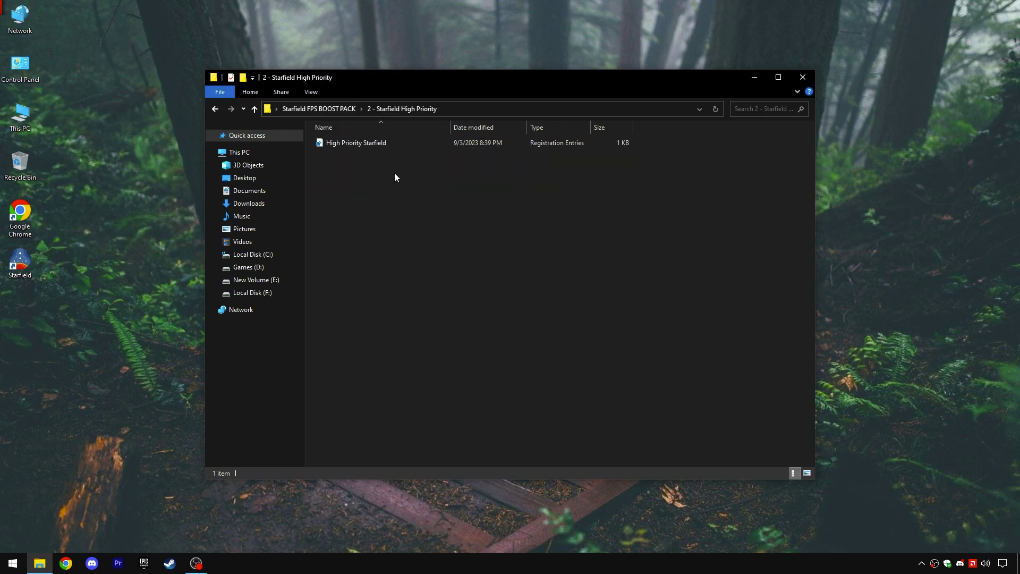
pyautogui.click(335, 145)
pyautogui.rightClick(350, 145)
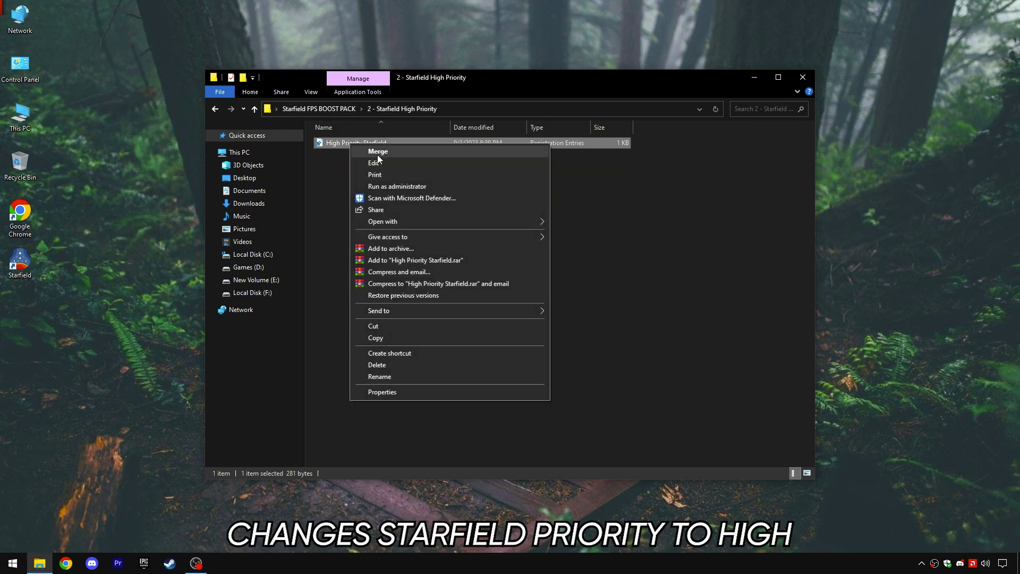
pyautogui.click(371, 150)
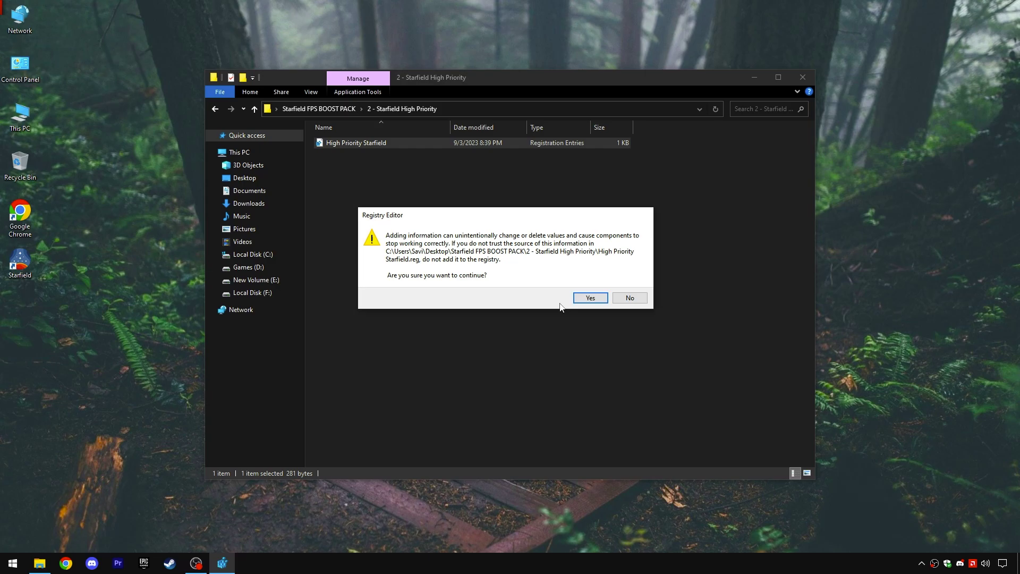
pyautogui.click(588, 298)
pyautogui.click(630, 282)
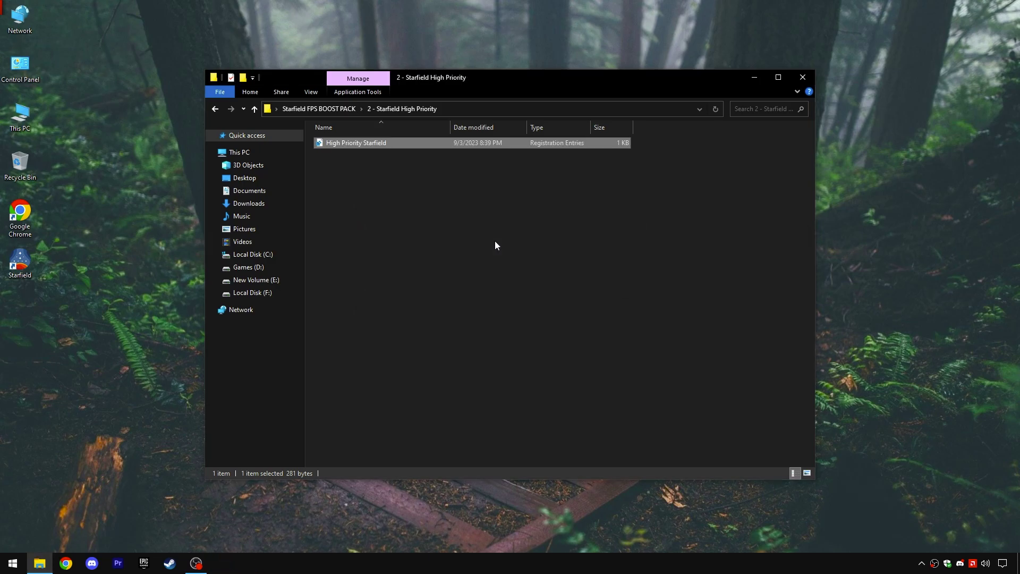
# Step: Merge the Disable Background Apps file from the "3 - Extras Windows IMP Optimizations" folder into the registry
pyautogui.click(326, 109)
pyautogui.doubleClick(390, 165)
pyautogui.moveTo(373, 199); pyautogui.dragTo(406, 134)
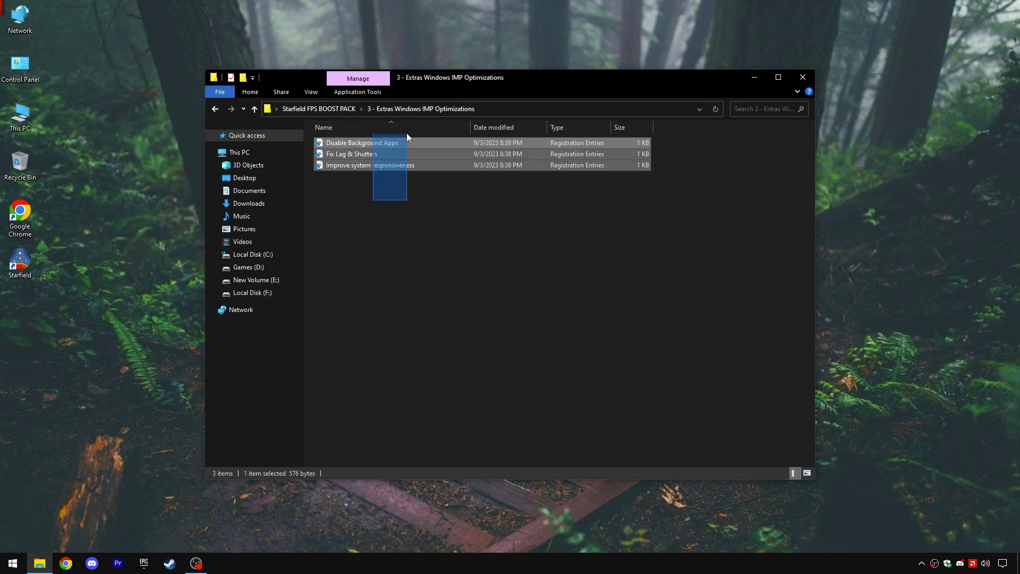
pyautogui.click(359, 180)
pyautogui.rightClick(354, 142)
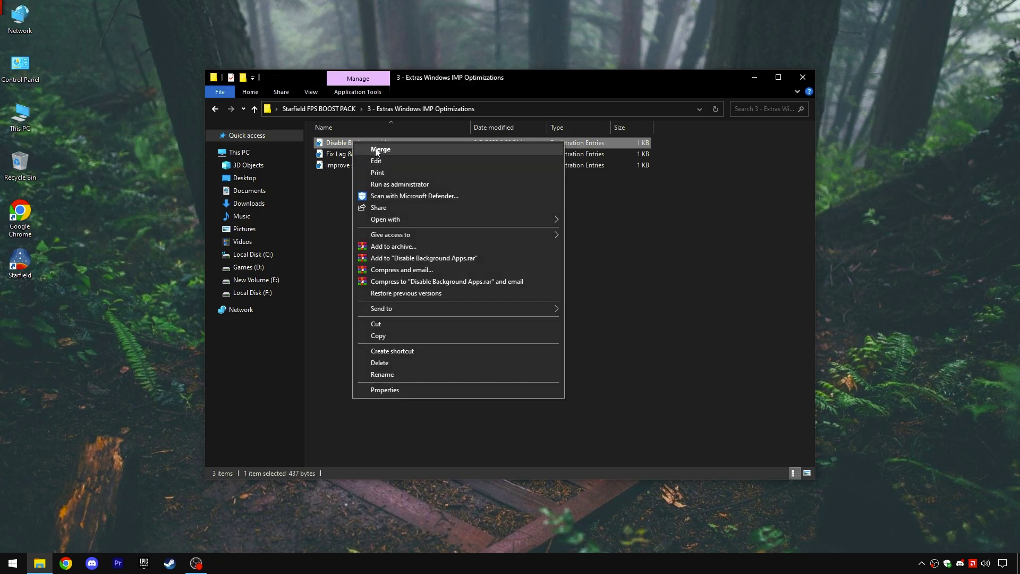
pyautogui.click(376, 150)
pyautogui.click(590, 298)
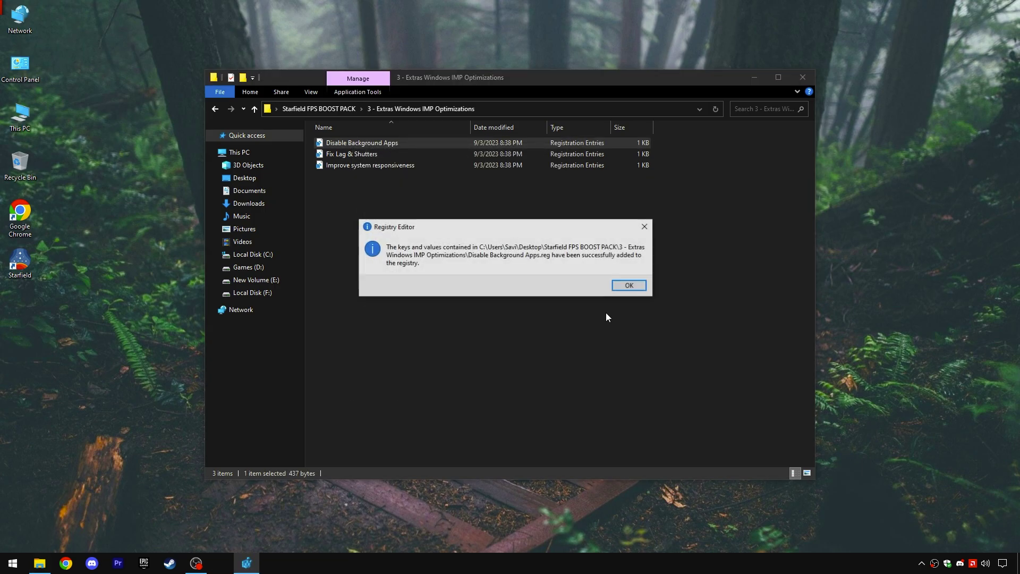
pyautogui.click(629, 290)
# Step: Merge the Fix Lag & Shutters file into the Windows registry
pyautogui.click(348, 154)
pyautogui.rightClick(349, 155)
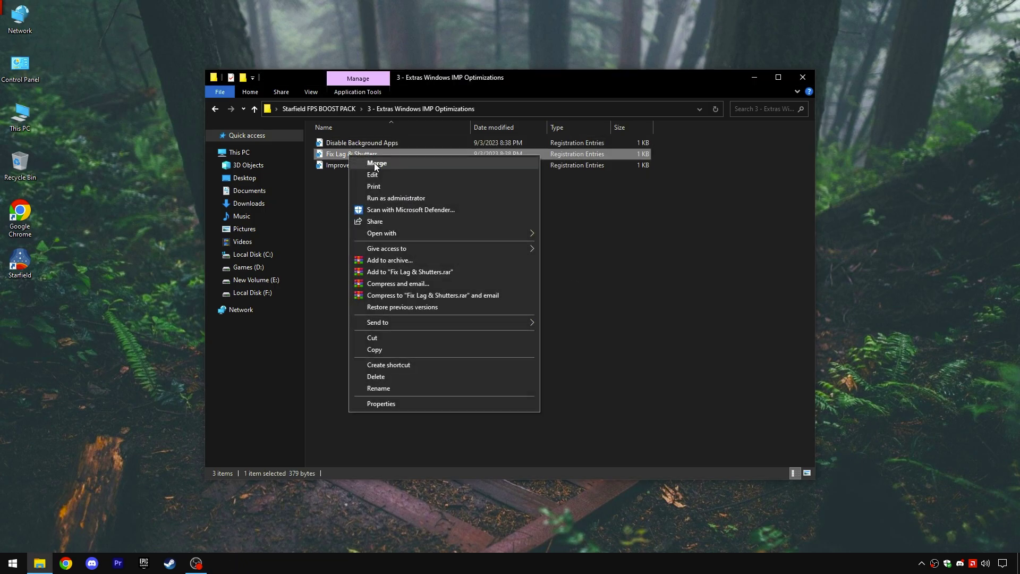
pyautogui.click(372, 163)
pyautogui.click(590, 298)
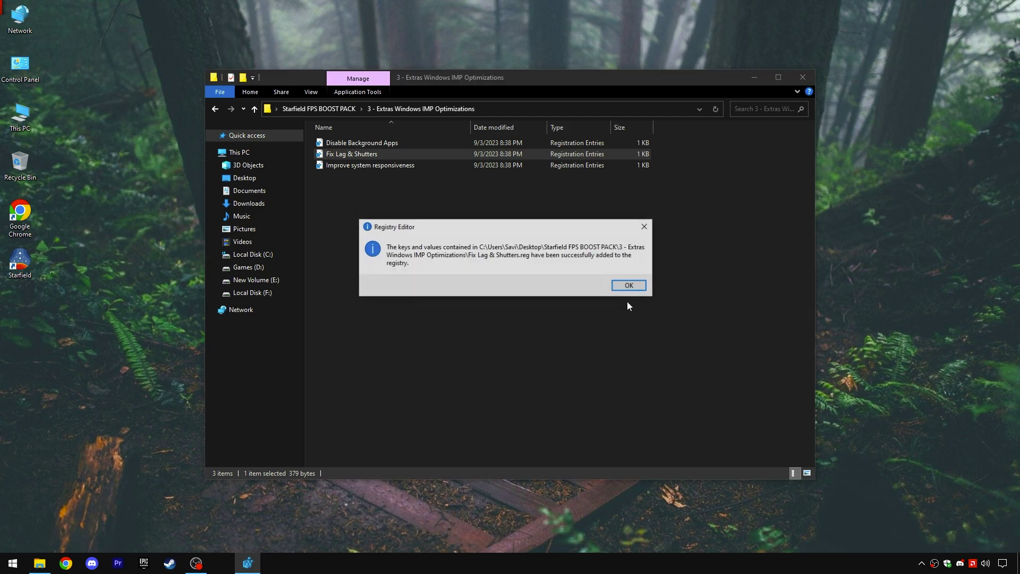
# Step: Merge the Improve system responsiveness file into the Windows registry and confirm the prompts
pyautogui.click(630, 290)
pyautogui.rightClick(374, 165)
pyautogui.click(400, 172)
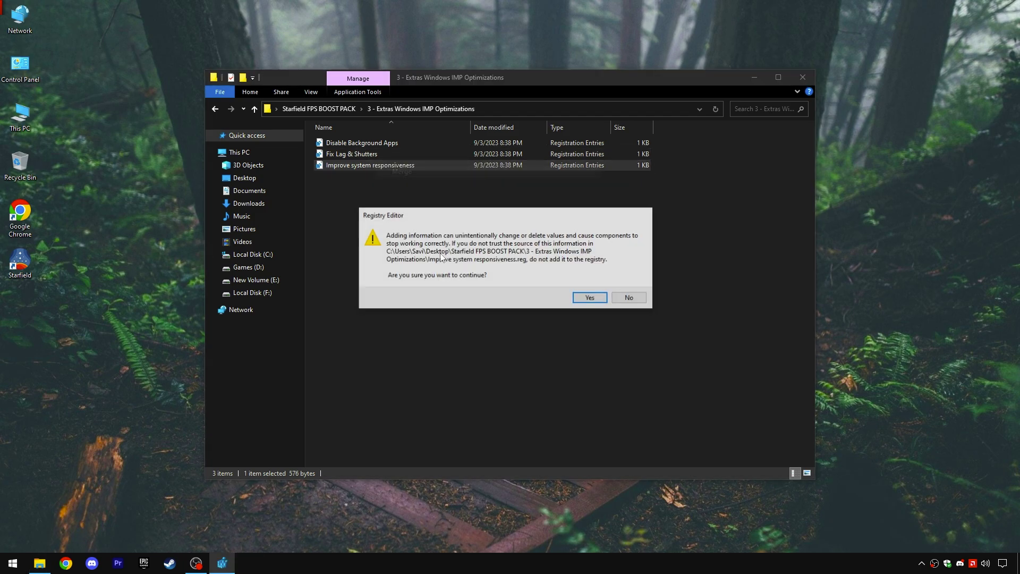
pyautogui.click(590, 298)
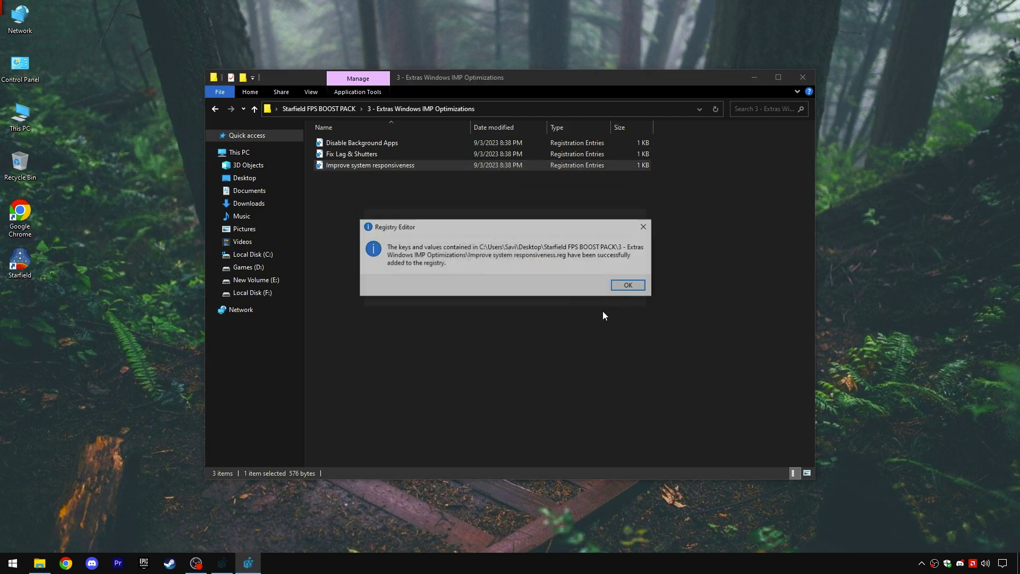
pyautogui.click(622, 287)
# Step: Run the Delete Other Power Plans script from the "4 - Power Plan" folder and close its console window
pyautogui.click(307, 112)
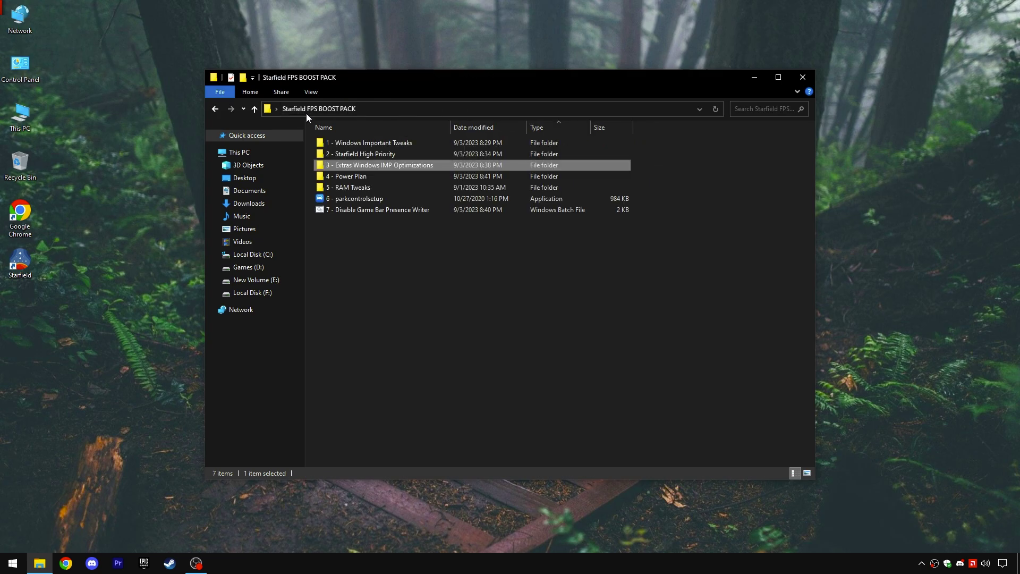
pyautogui.doubleClick(343, 177)
pyautogui.moveTo(353, 203); pyautogui.dragTo(400, 139)
pyautogui.click(378, 201)
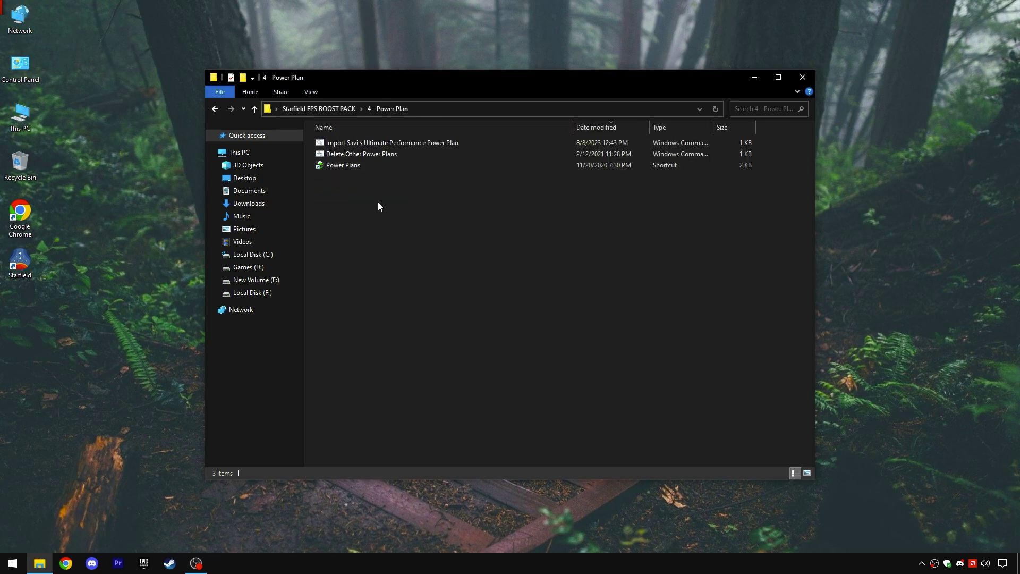
pyautogui.rightClick(353, 153)
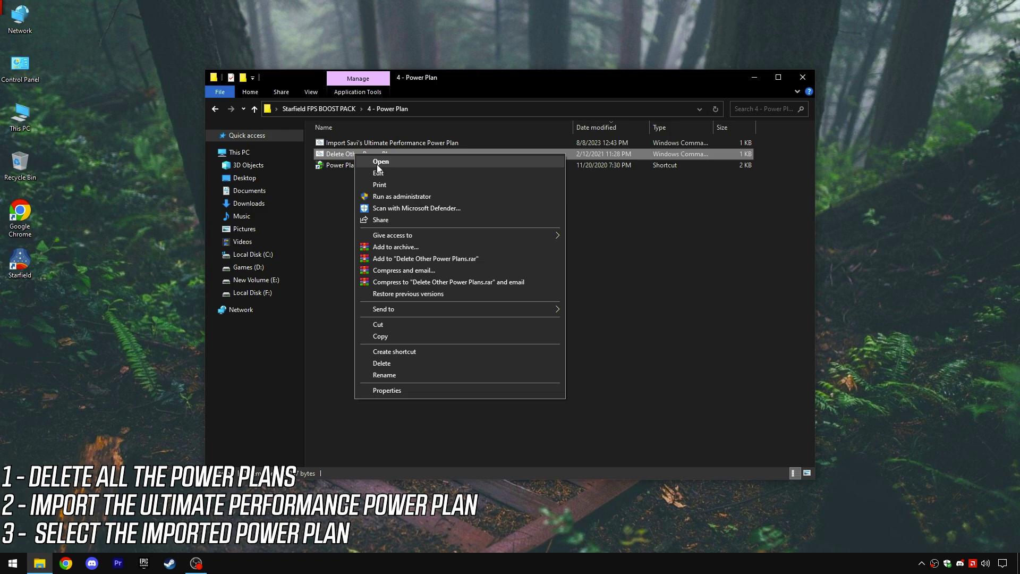
pyautogui.click(366, 162)
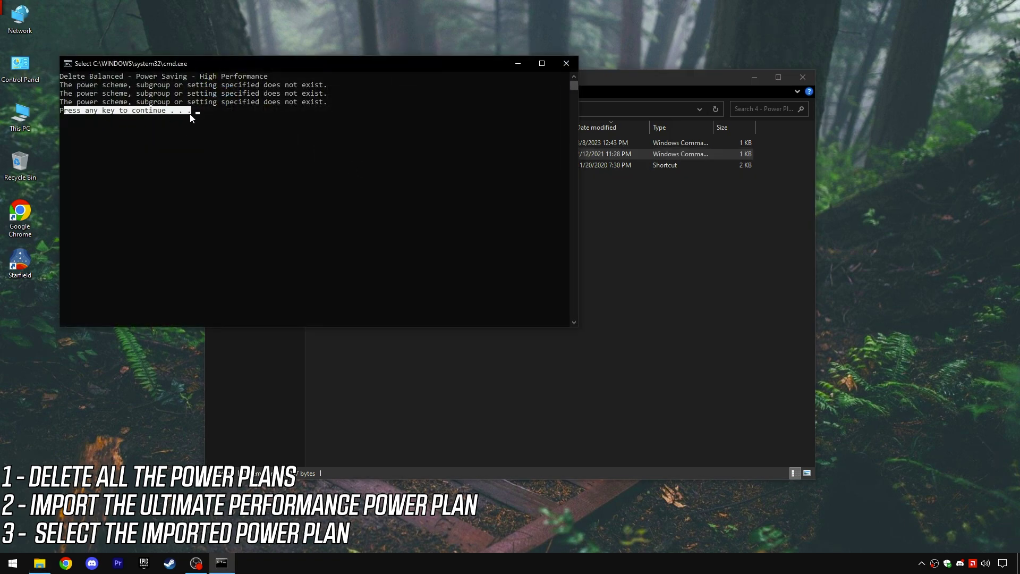
pyautogui.click(564, 64)
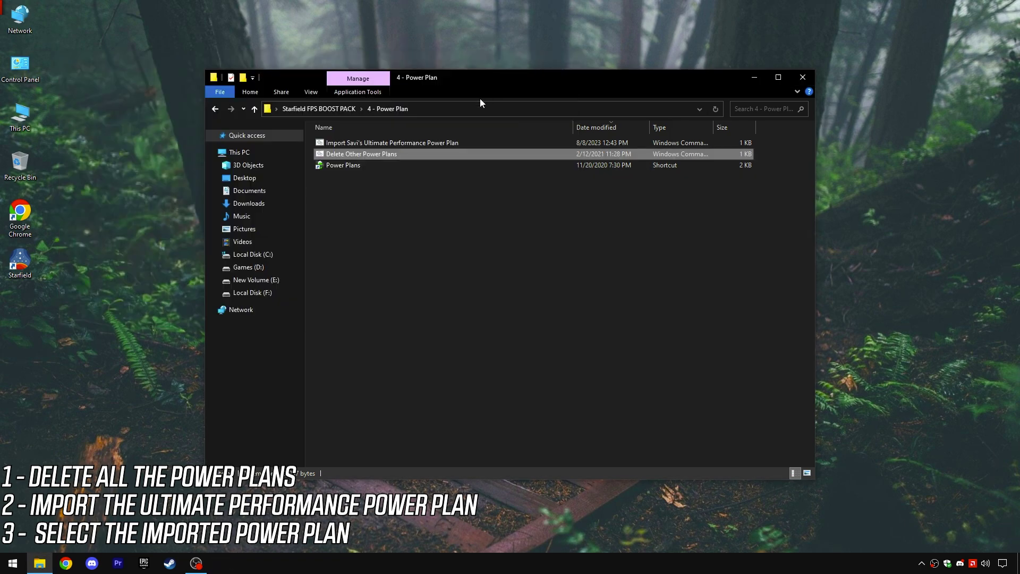
# Step: Run the script that imports the Ultimate Performance power plan and close its console window
pyautogui.rightClick(388, 143)
pyautogui.click(415, 153)
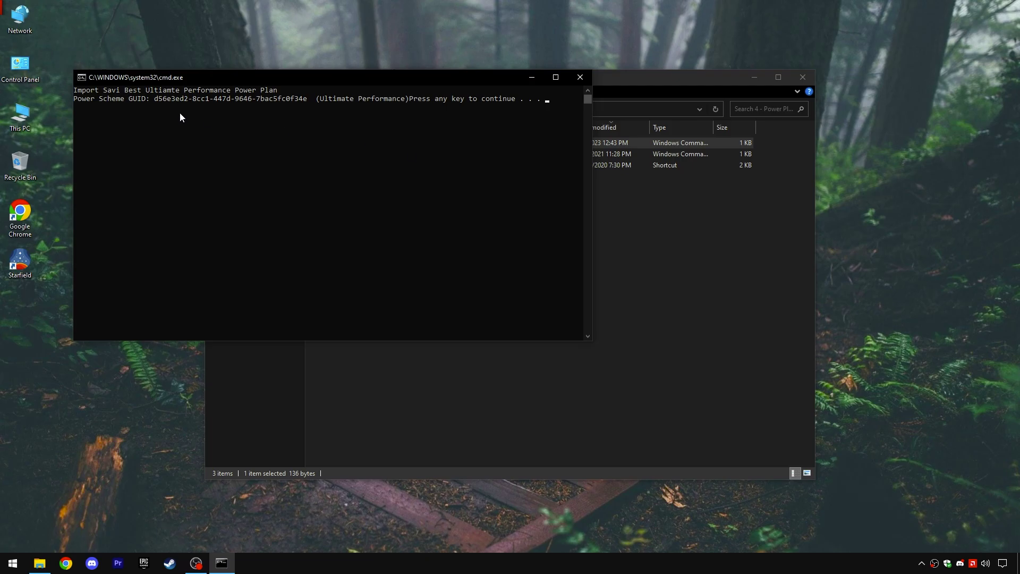
pyautogui.moveTo(128, 104); pyautogui.dragTo(351, 106)
pyautogui.click(551, 106)
pyautogui.click(574, 80)
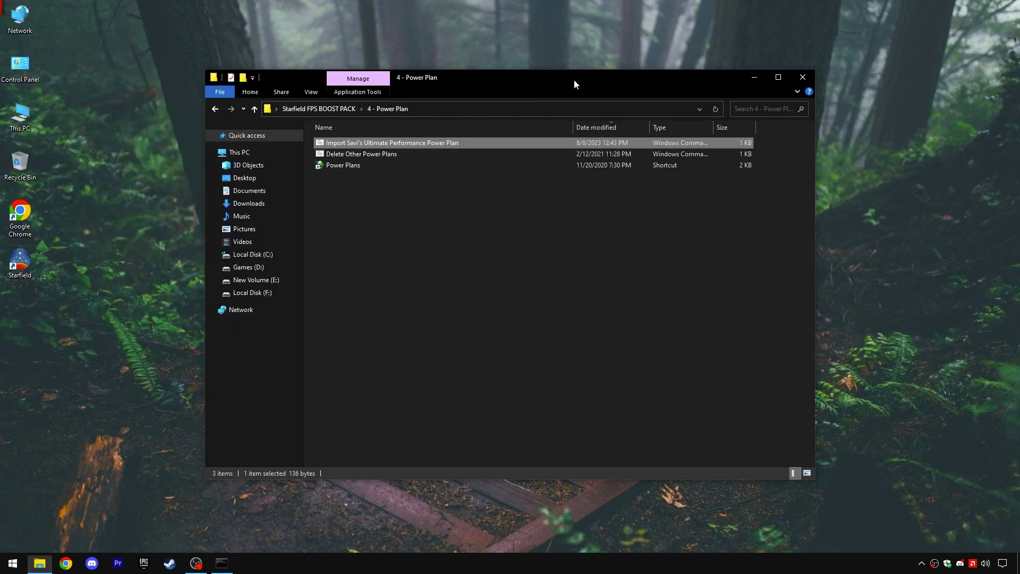
# Step: Open Power Options from the Power Plans shortcut, activate the last Ultimate Performance plan listed, and close the window
pyautogui.click(348, 165)
pyautogui.doubleClick(349, 165)
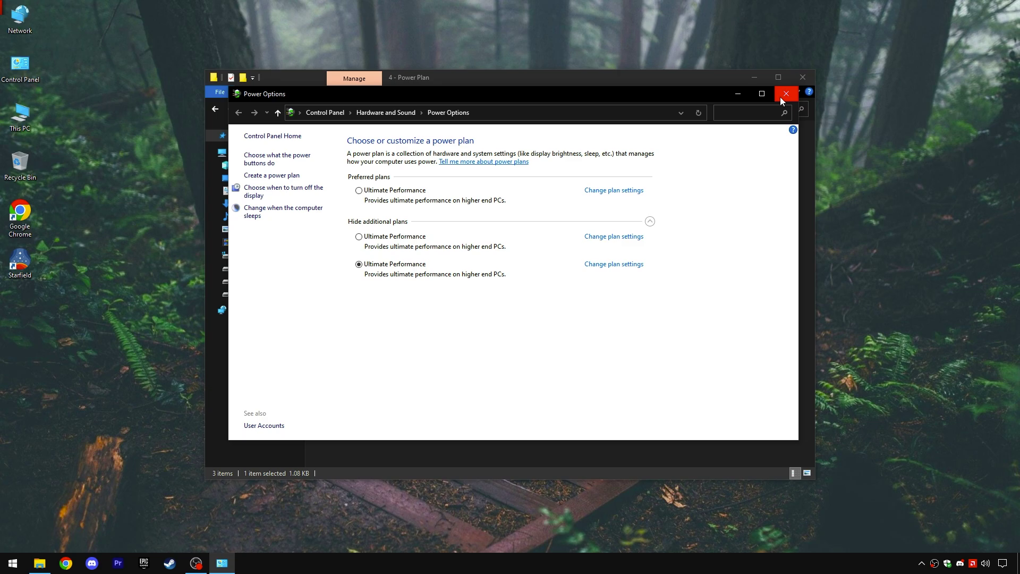
pyautogui.click(924, 11)
# Step: Open the "5 - RAM Tweaks" folder of the Starfield FPS BOOST PACK
pyautogui.click(322, 109)
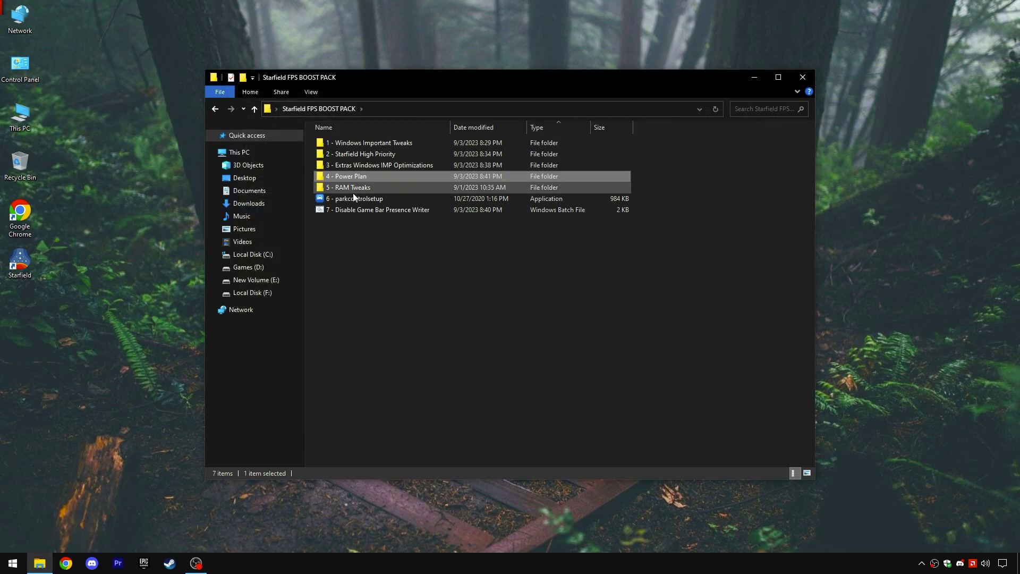
pyautogui.doubleClick(359, 189)
pyautogui.moveTo(334, 298); pyautogui.dragTo(377, 135)
pyautogui.click(350, 294)
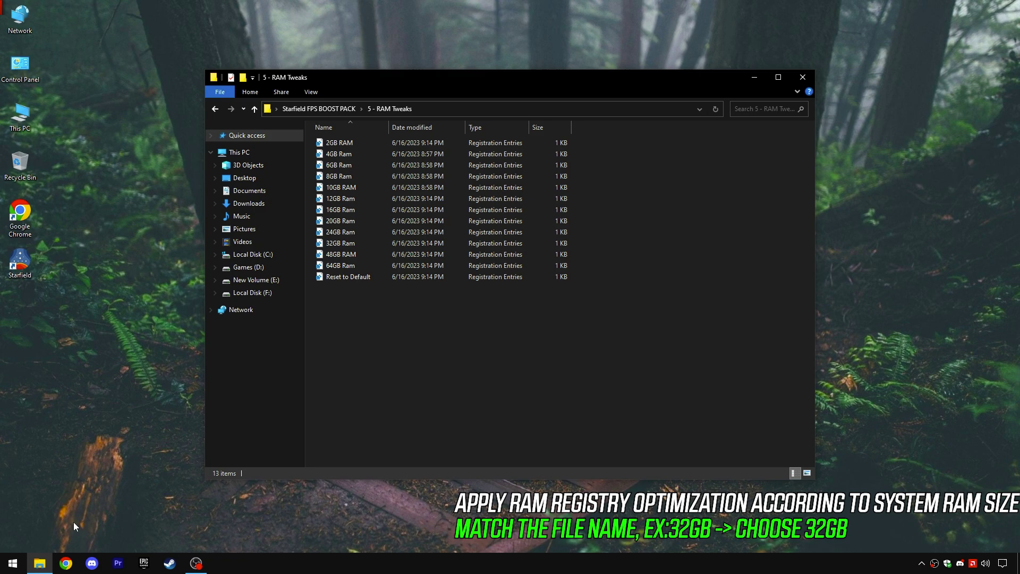
# Step: Check the installed memory size in Task Manager's performance data and close Task Manager
pyautogui.rightClick(13, 563)
pyautogui.click(80, 438)
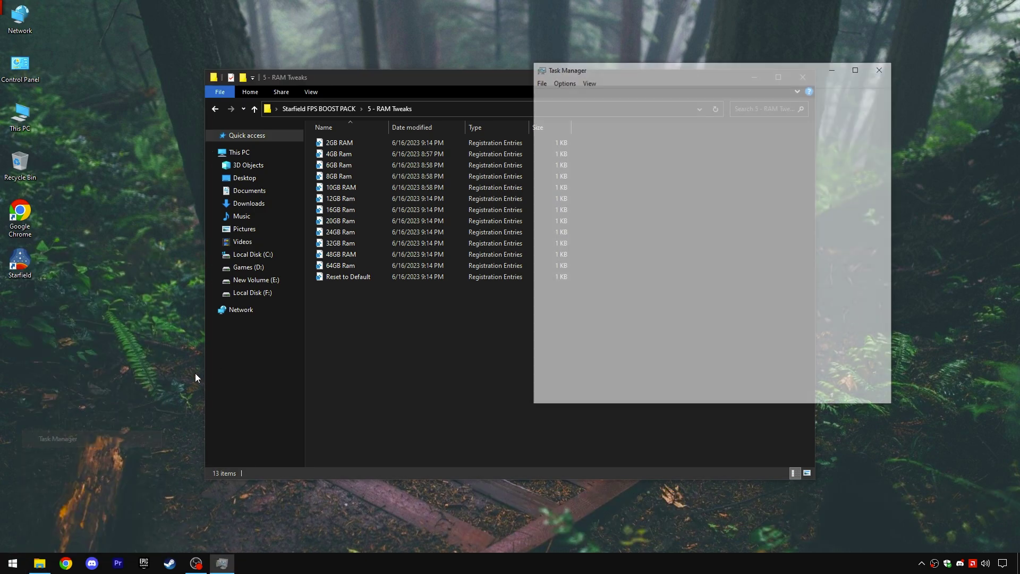
pyautogui.click(586, 93)
pyautogui.click(575, 154)
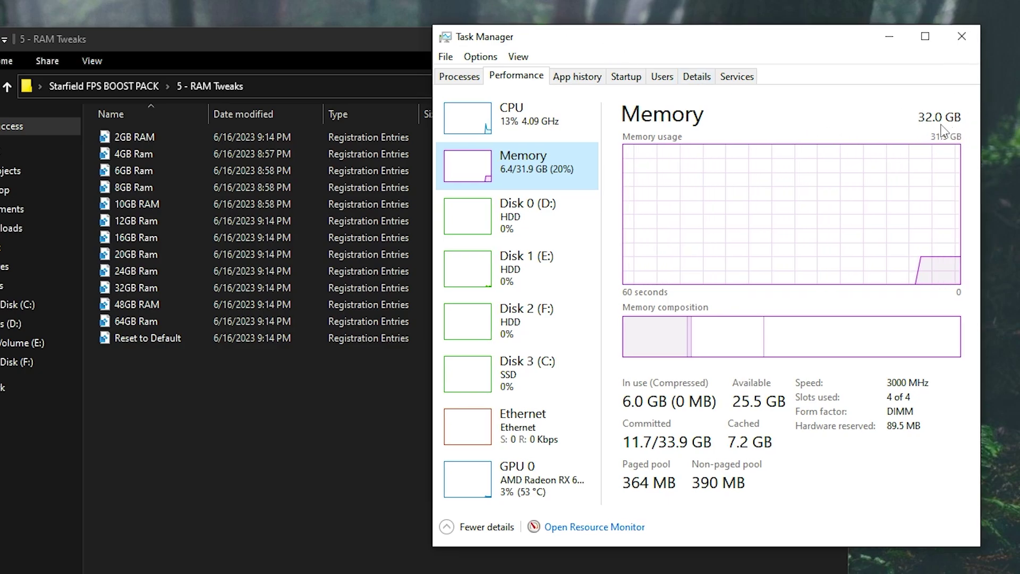
pyautogui.click(961, 36)
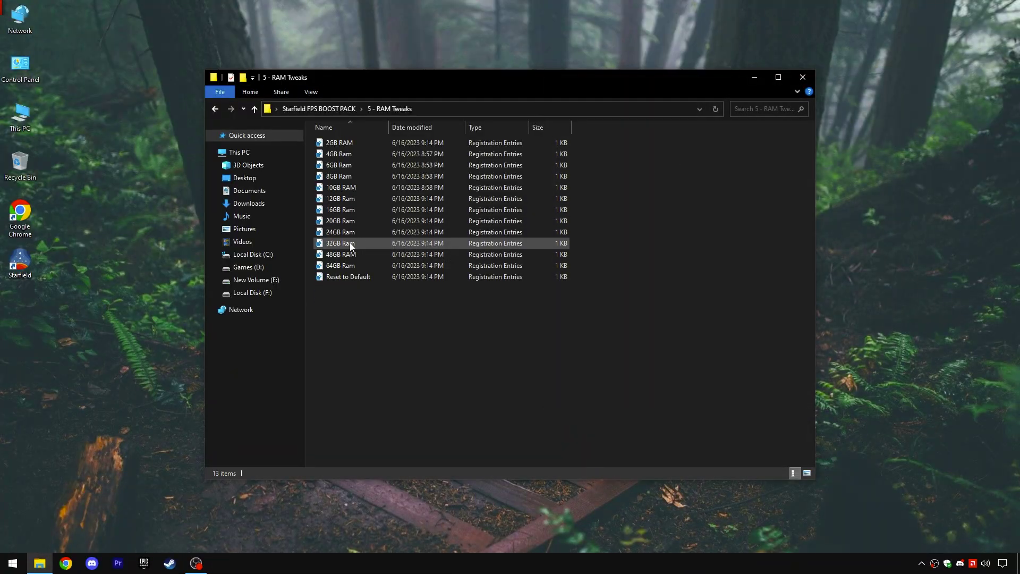
# Step: Merge the 32GB Ram file into the Windows registry and confirm the prompts
pyautogui.click(351, 244)
pyautogui.rightClick(348, 246)
pyautogui.click(348, 247)
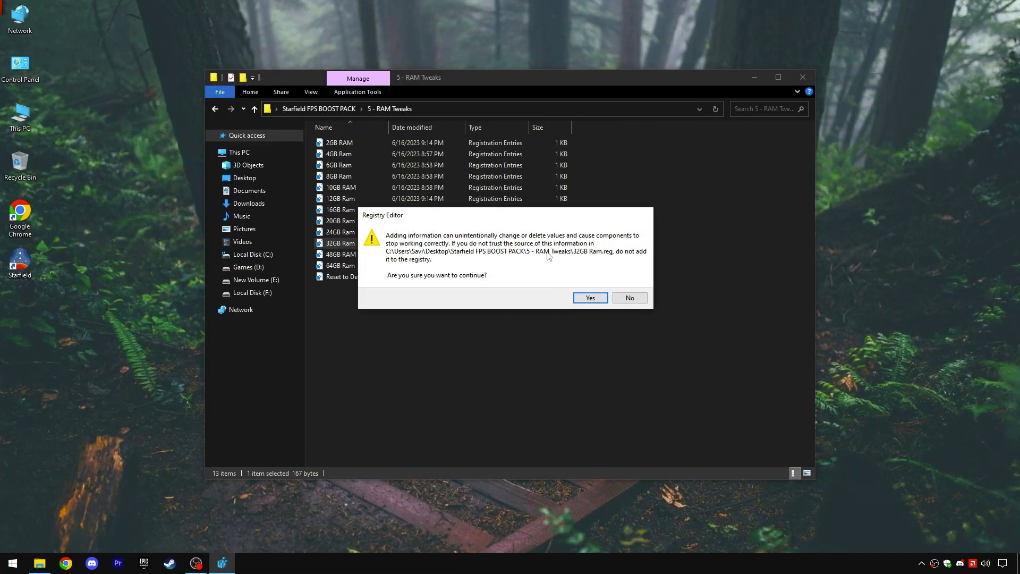
pyautogui.click(588, 298)
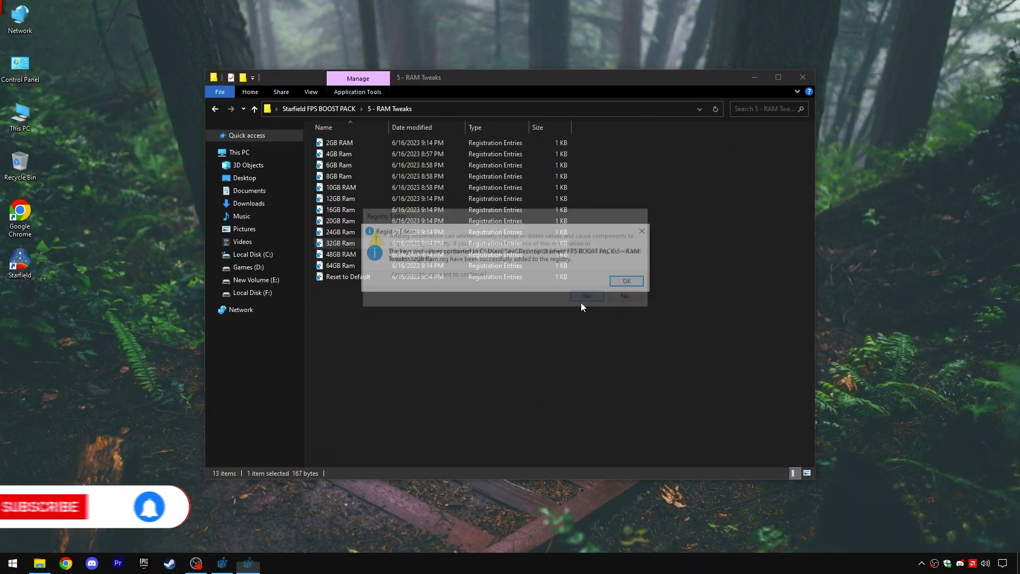
pyautogui.click(626, 281)
# Step: Run parkcontrolsetup from the boost pack folder and install ParkControl in English to C:\Program Files\ParkControl
pyautogui.click(321, 109)
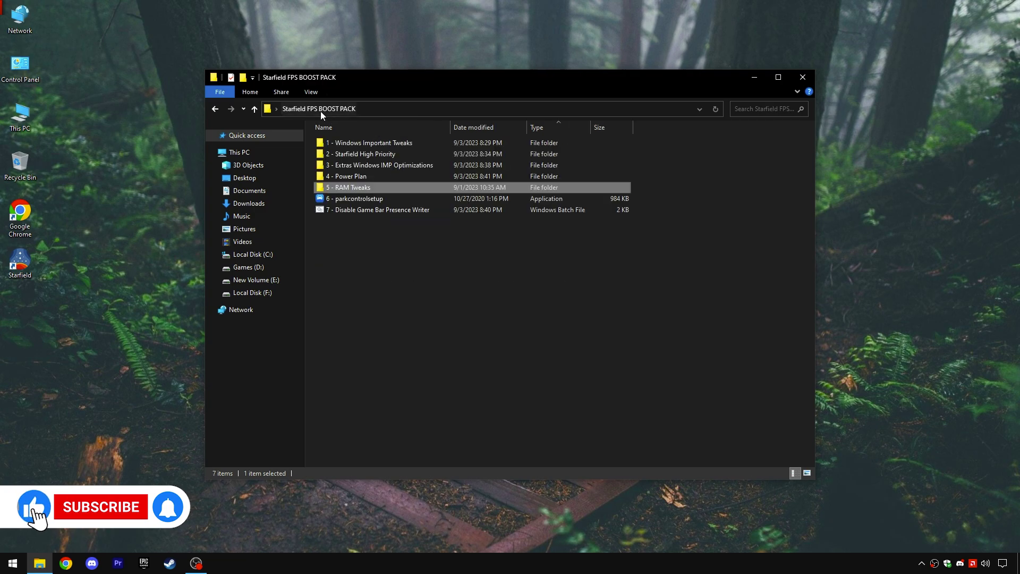
pyautogui.click(365, 199)
pyautogui.rightClick(366, 198)
pyautogui.click(388, 206)
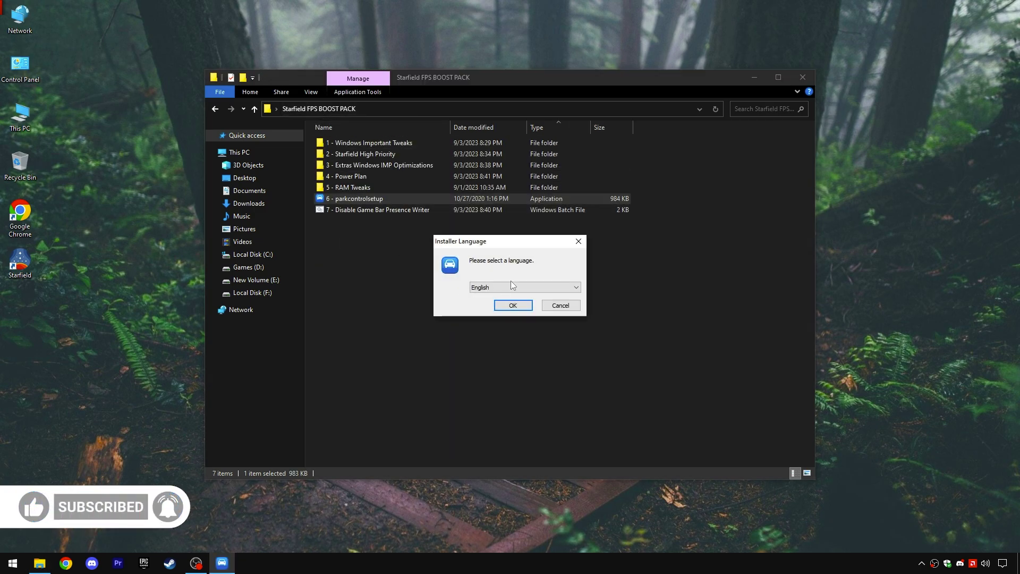
pyautogui.click(517, 303)
pyautogui.click(574, 367)
pyautogui.click(573, 368)
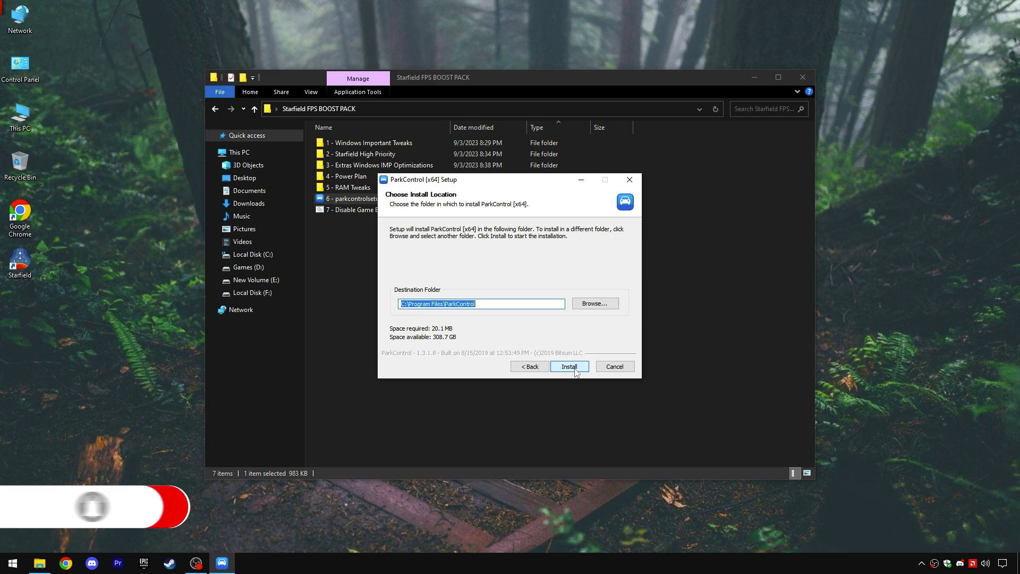
pyautogui.click(573, 368)
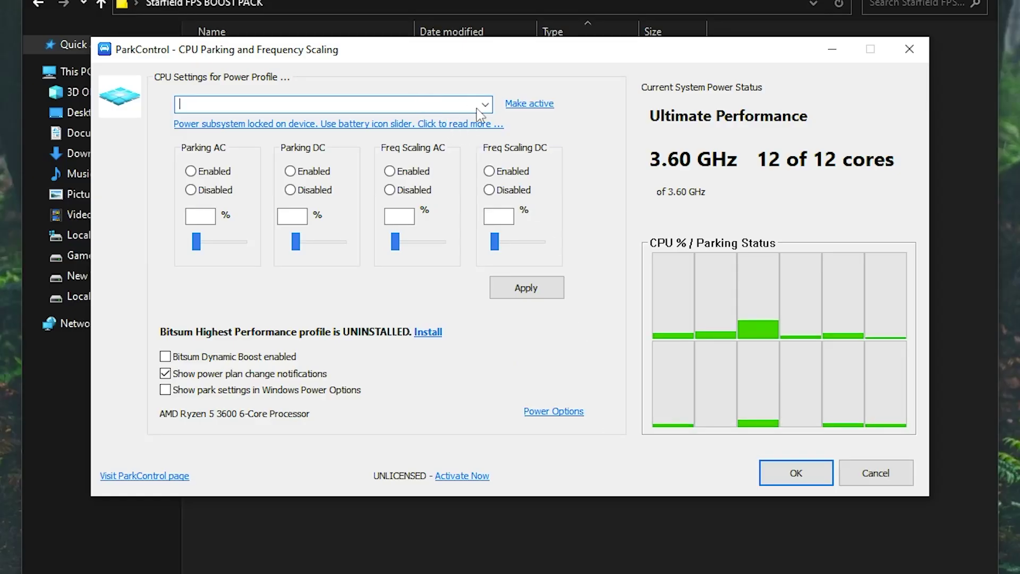
# Step: Configure ParkControl's Ultimate Performance profile with all parking and frequency scaling values at 100%, apply it, and close ParkControl
pyautogui.click(484, 104)
pyautogui.click(294, 119)
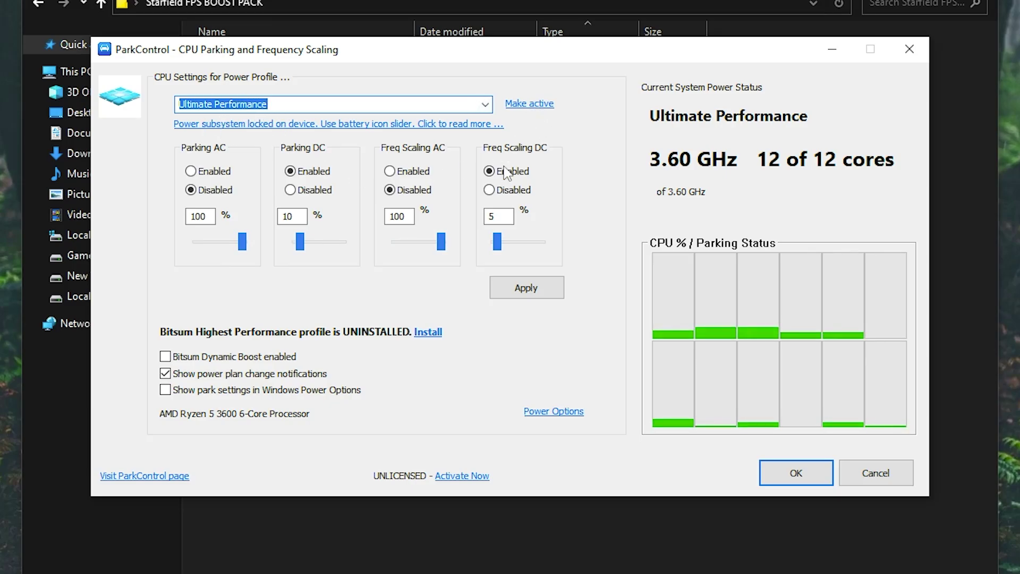
pyautogui.click(498, 244)
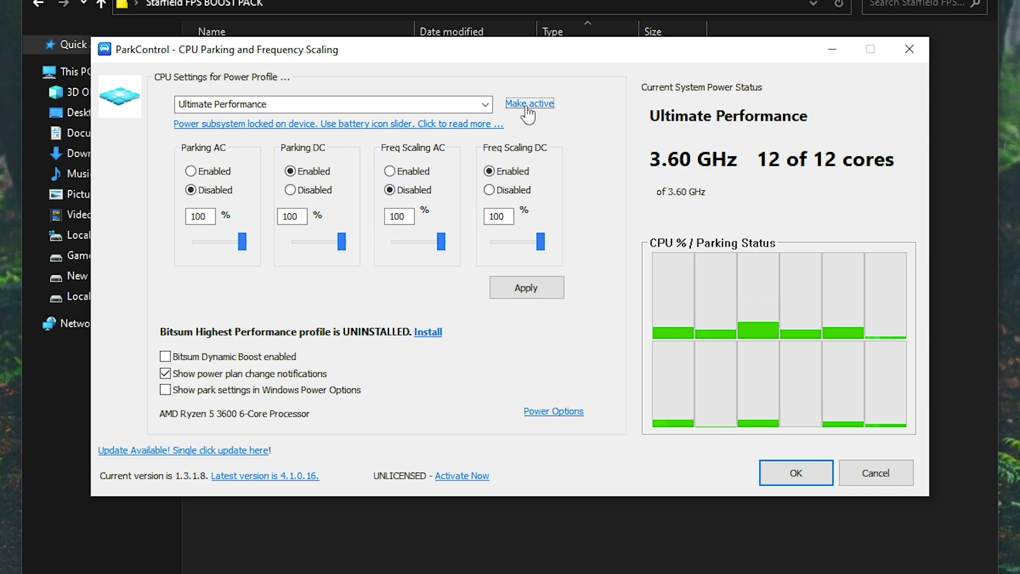
pyautogui.click(510, 287)
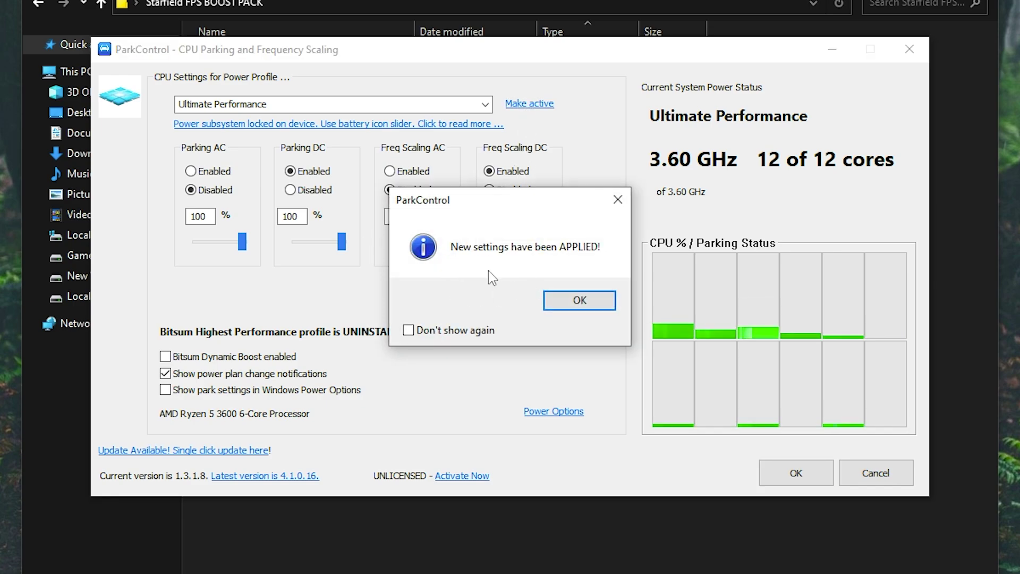
pyautogui.click(578, 299)
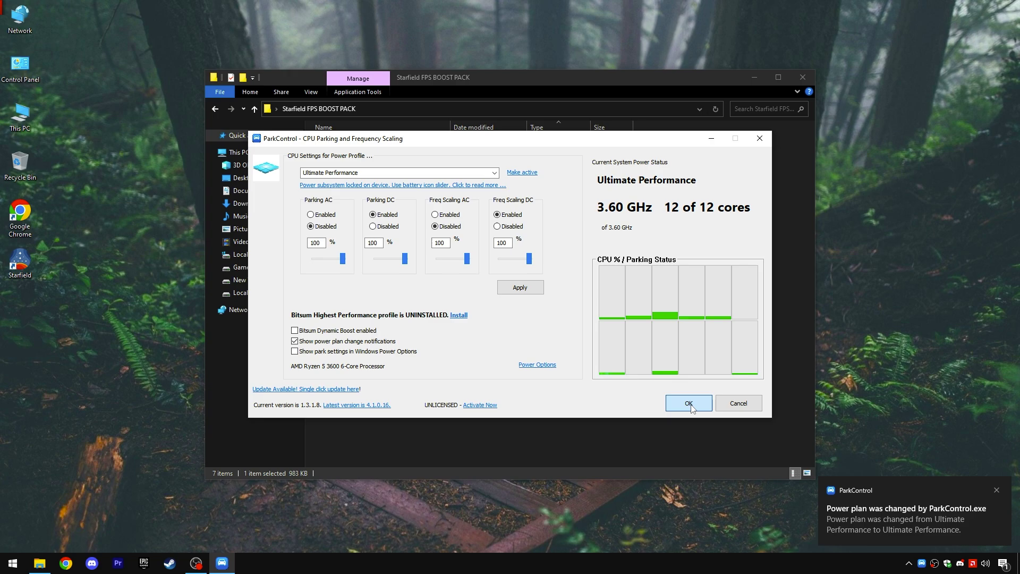
pyautogui.click(800, 478)
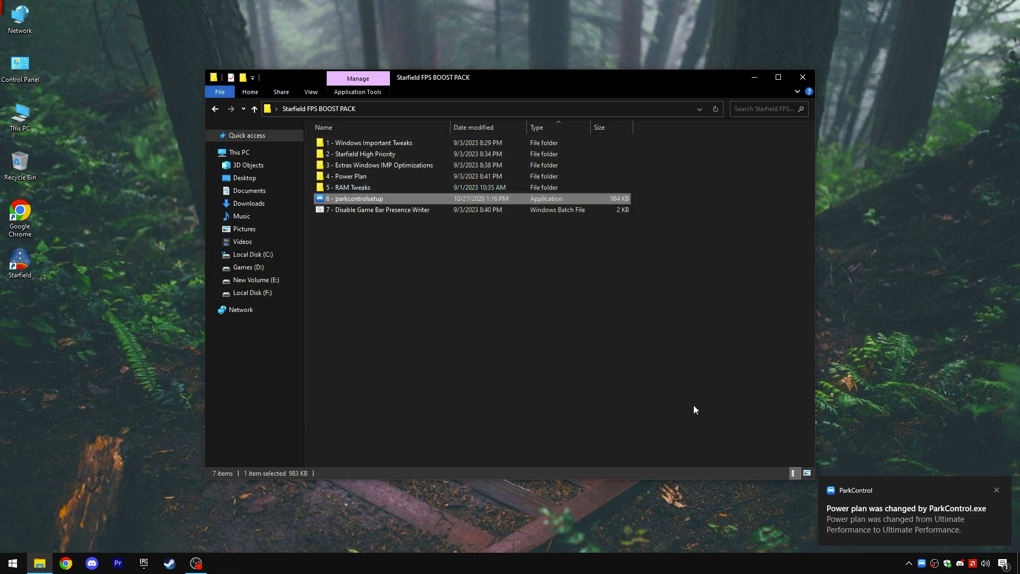
# Step: Run the "7 - Disable Game Bar Presence Writer" batch file as administrator, exit its console, and close the boost pack folder
pyautogui.click(384, 210)
pyautogui.rightClick(384, 209)
pyautogui.click(415, 253)
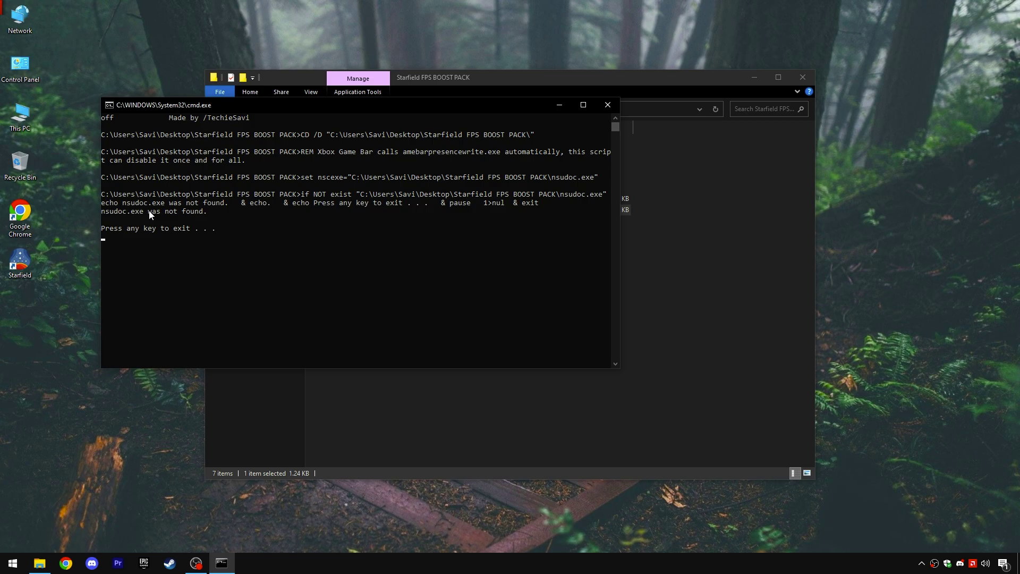
pyautogui.moveTo(105, 192); pyautogui.dragTo(169, 229)
pyautogui.click(169, 230)
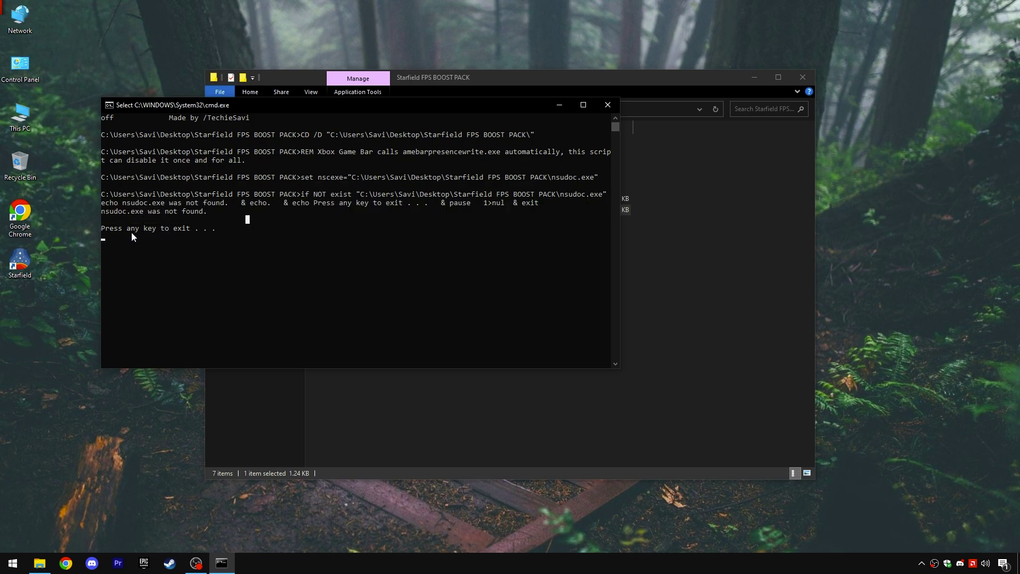
pyautogui.press('Return')
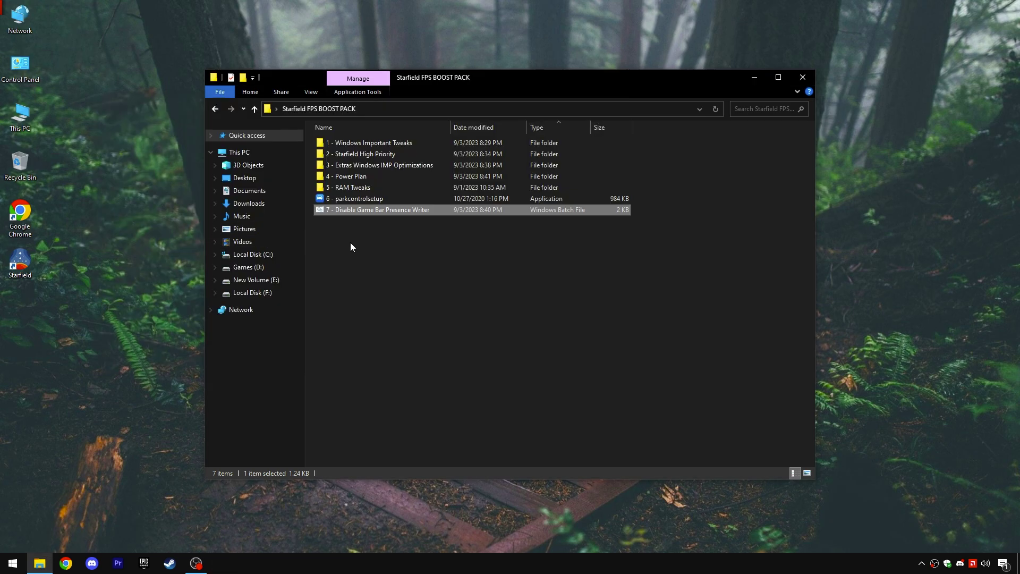
pyautogui.moveTo(349, 243); pyautogui.dragTo(441, 239)
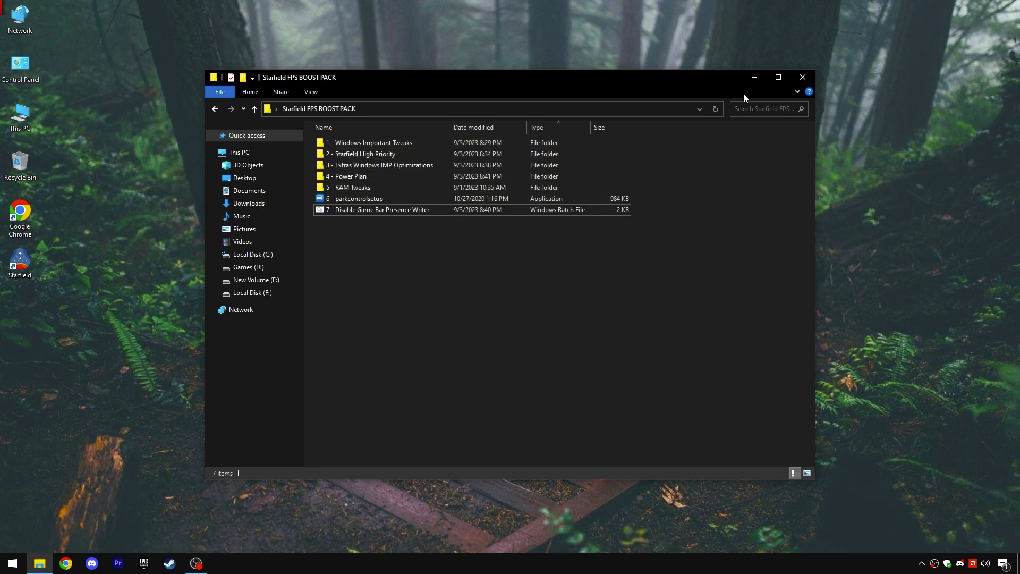
pyautogui.click(802, 78)
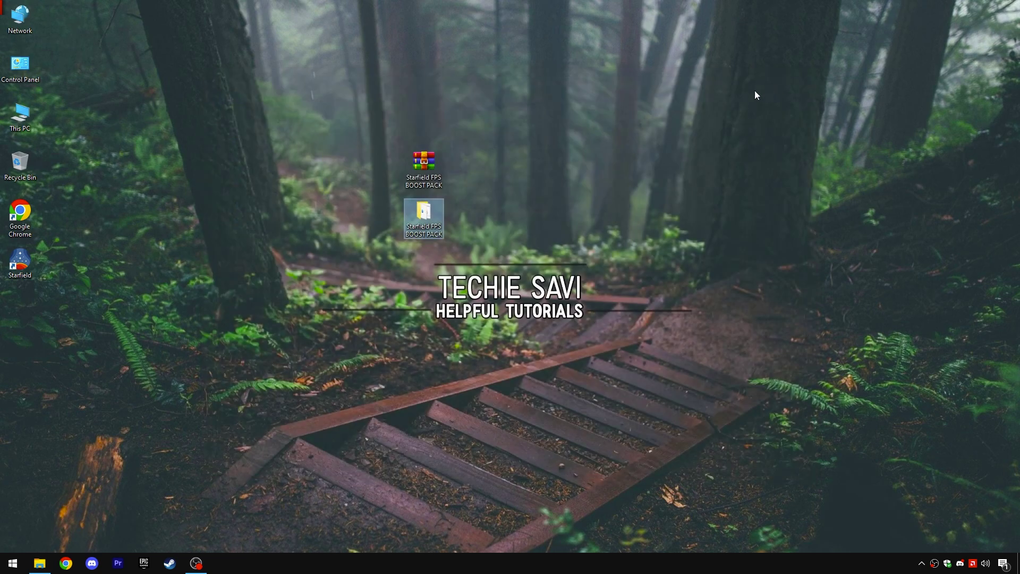
# Step: Open the Windows Temp folder by running the "temp" command
pyautogui.rightClick(13, 564)
pyautogui.click(40, 509)
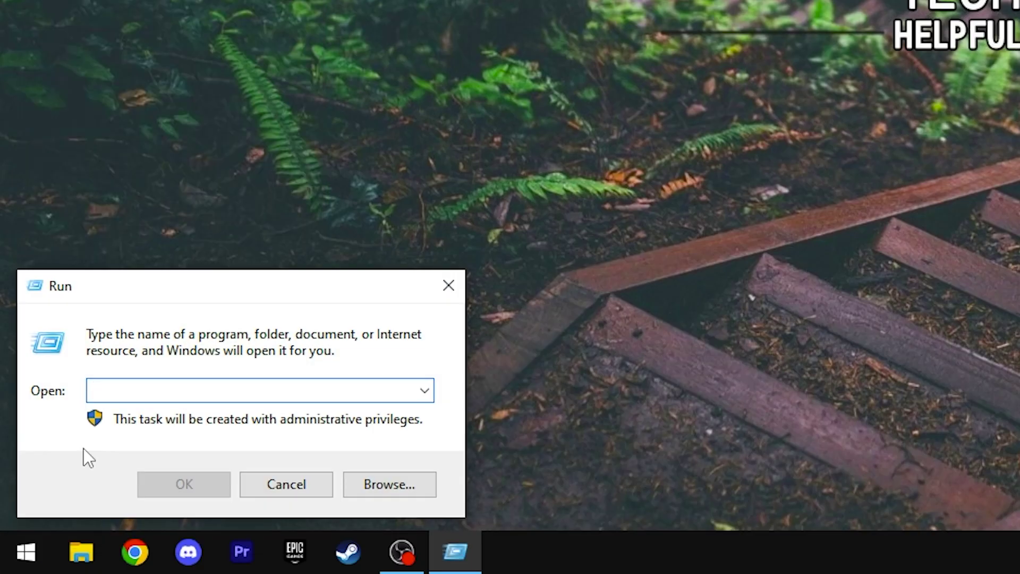
pyautogui.write('temp')
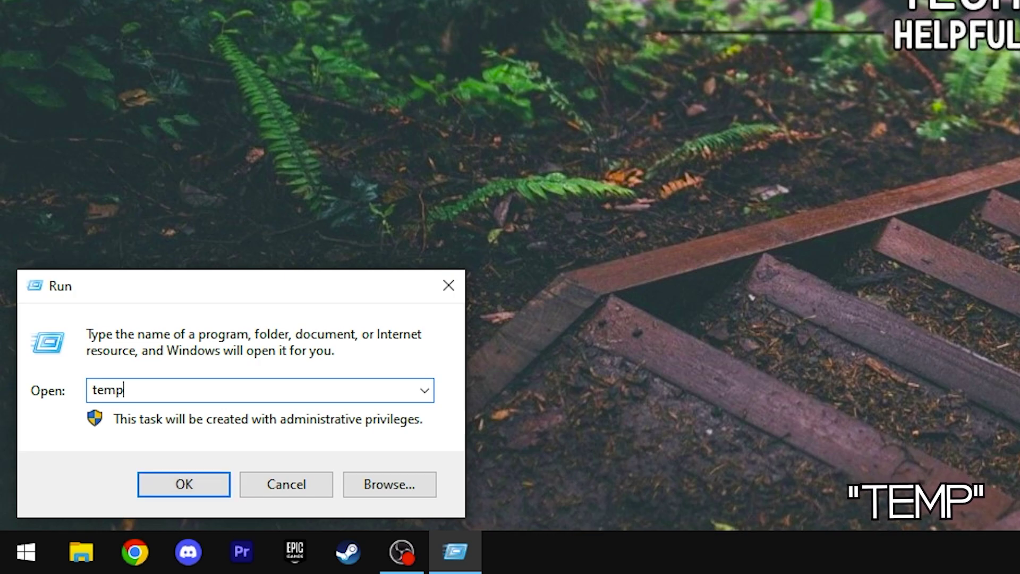
pyautogui.moveTo(137, 390); pyautogui.dragTo(92, 390)
pyautogui.click(143, 391)
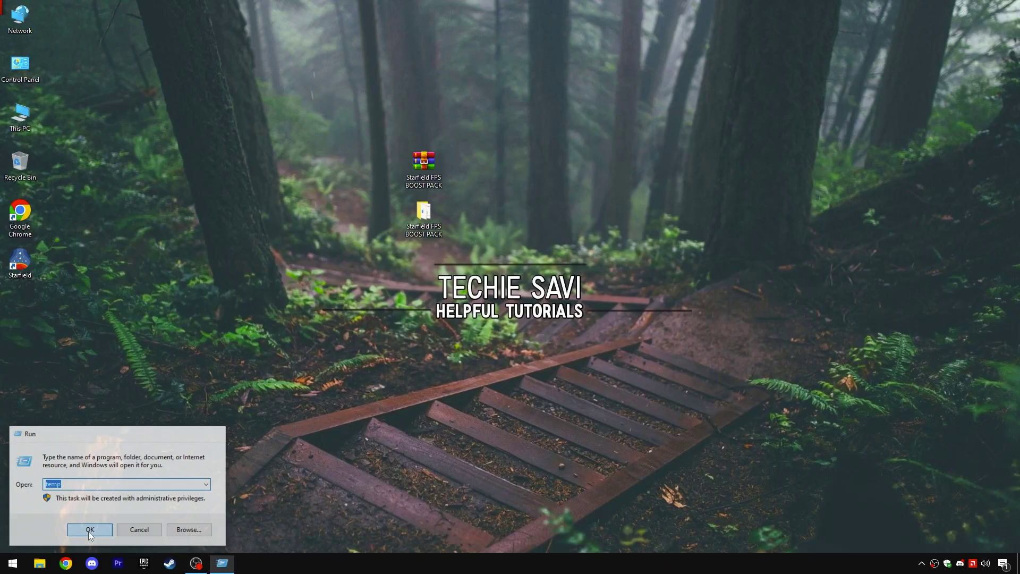
pyautogui.click(184, 484)
# Step: Delete all files in the Windows Temp folder and close its window
pyautogui.moveTo(328, 292); pyautogui.dragTo(370, 132)
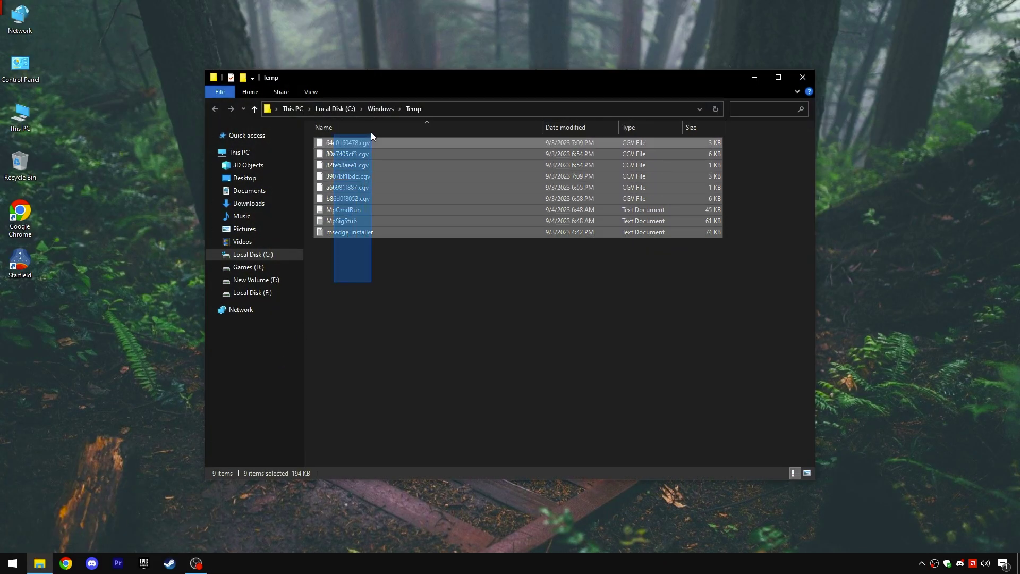
pyautogui.rightClick(358, 203)
pyautogui.click(384, 351)
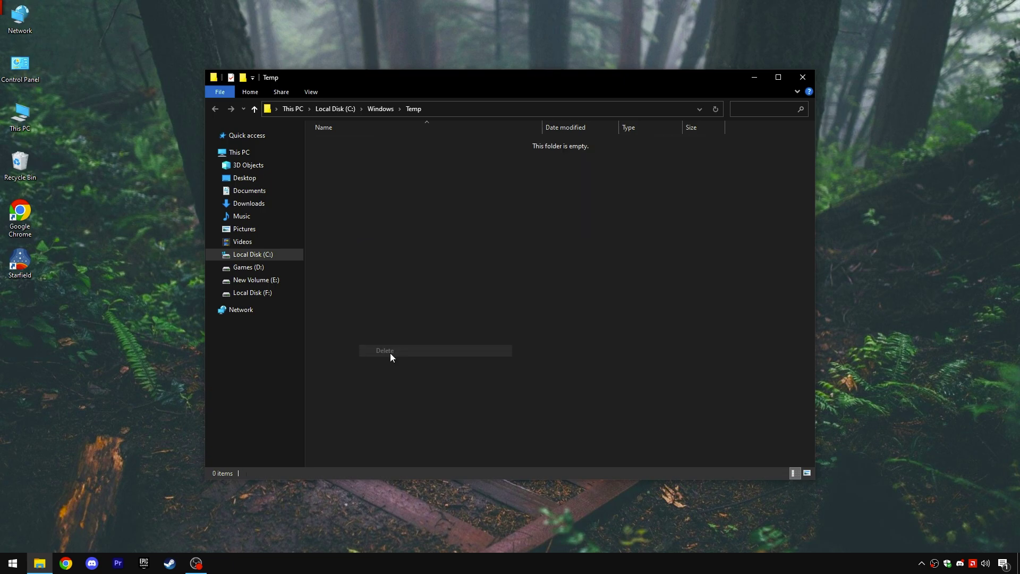
pyautogui.click(807, 81)
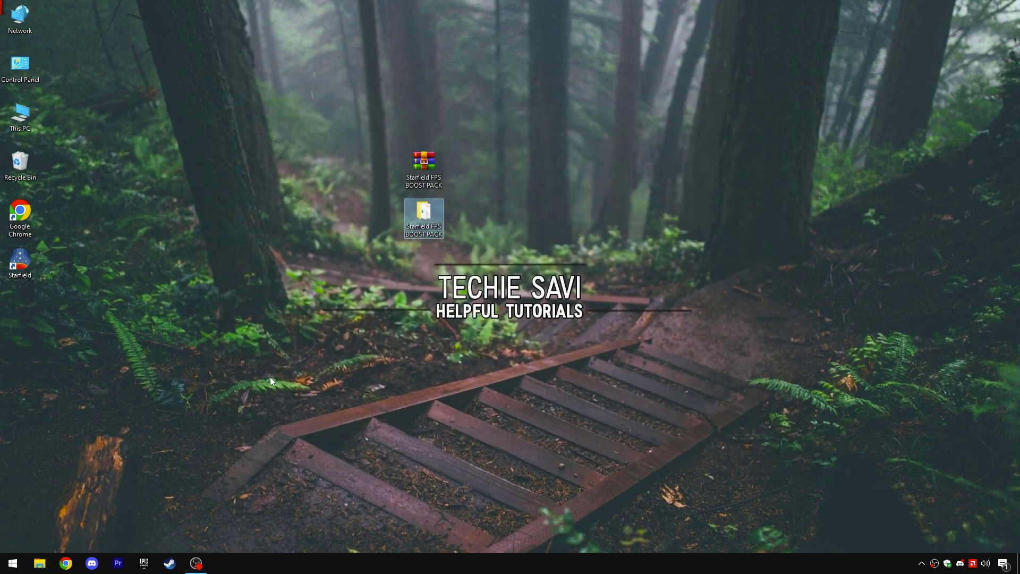
# Step: Open the user's local AppData Temp folder by running "%temp%"
pyautogui.rightClick(21, 565)
pyautogui.click(46, 510)
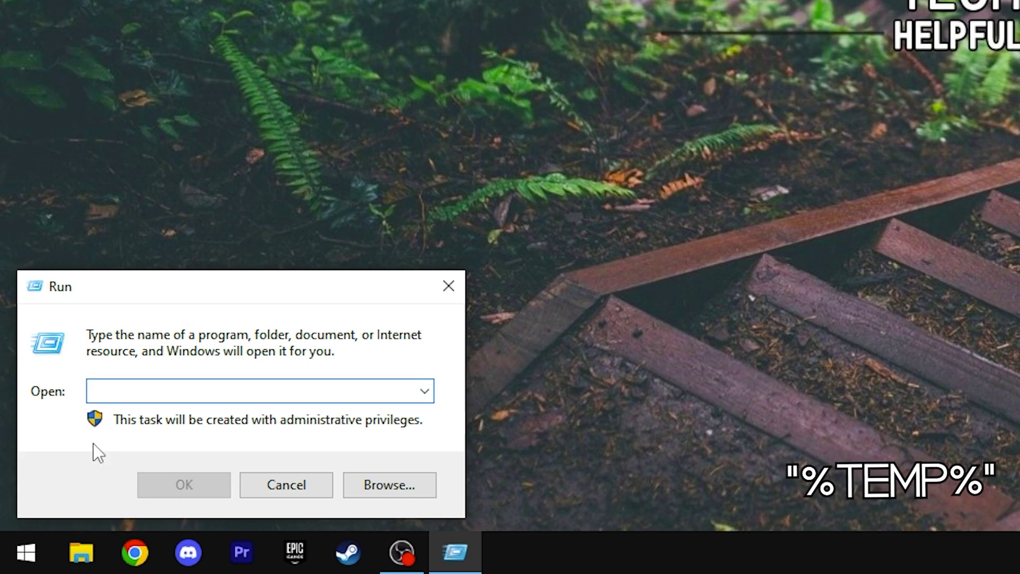
pyautogui.write('%temp')
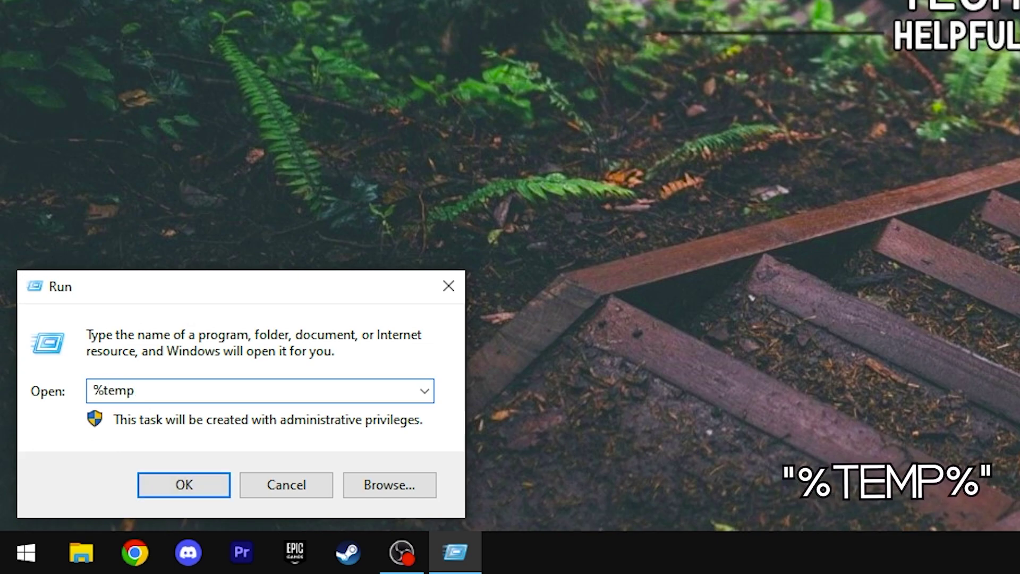
pyautogui.write('%')
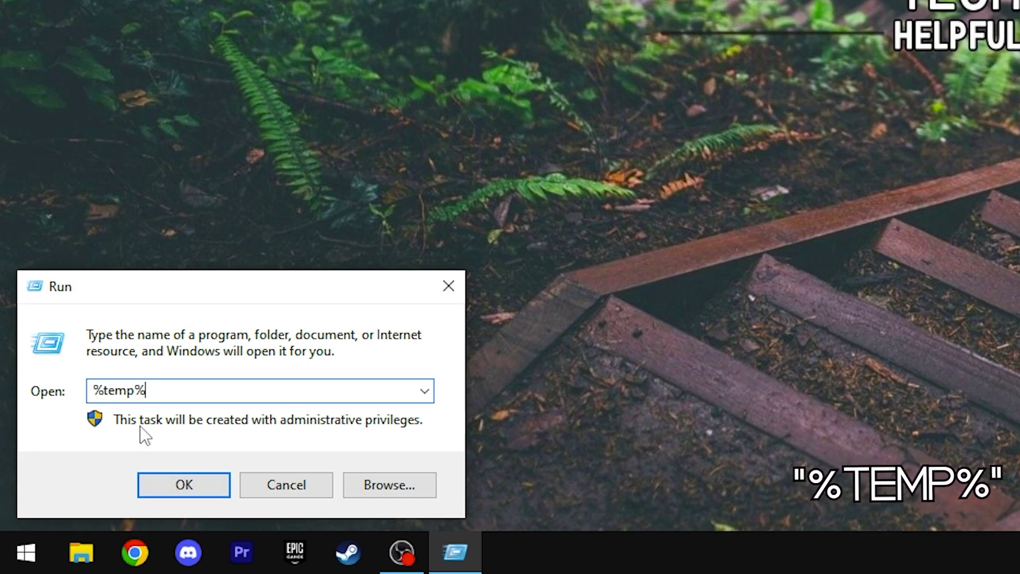
pyautogui.doubleClick(179, 390)
pyautogui.click(195, 487)
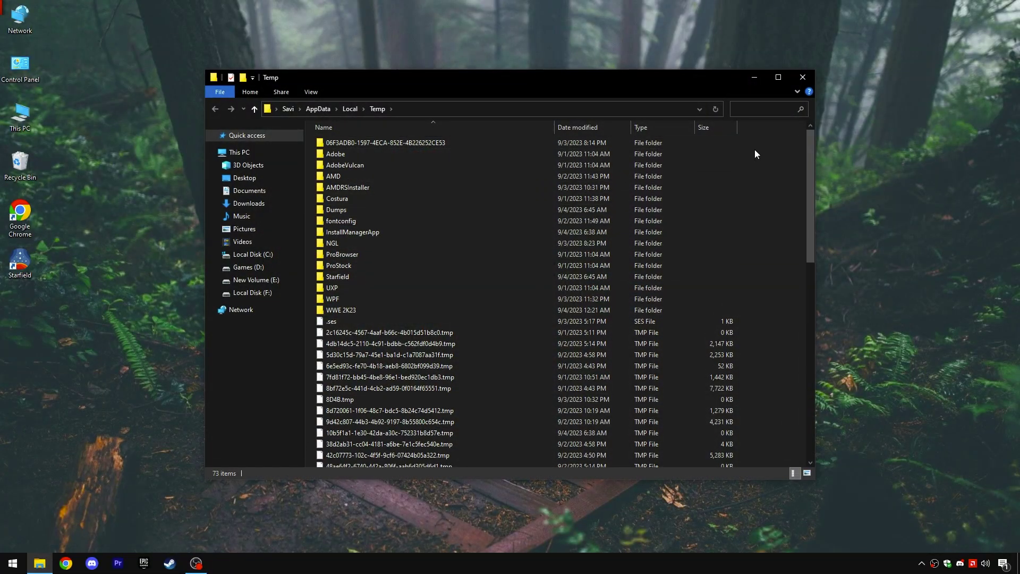
# Step: Delete everything in the user's Temp folder, skip the file in use, and close the folder
pyautogui.moveTo(774, 142); pyautogui.dragTo(550, 504)
pyautogui.moveTo(812, 370); pyautogui.dragTo(768, 168)
pyautogui.rightClick(387, 190)
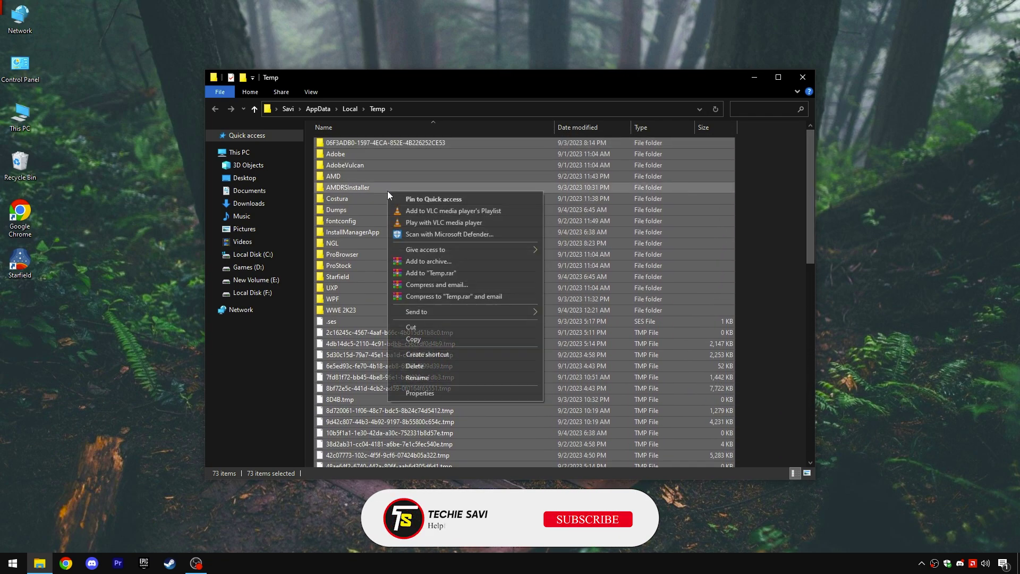
pyautogui.click(412, 367)
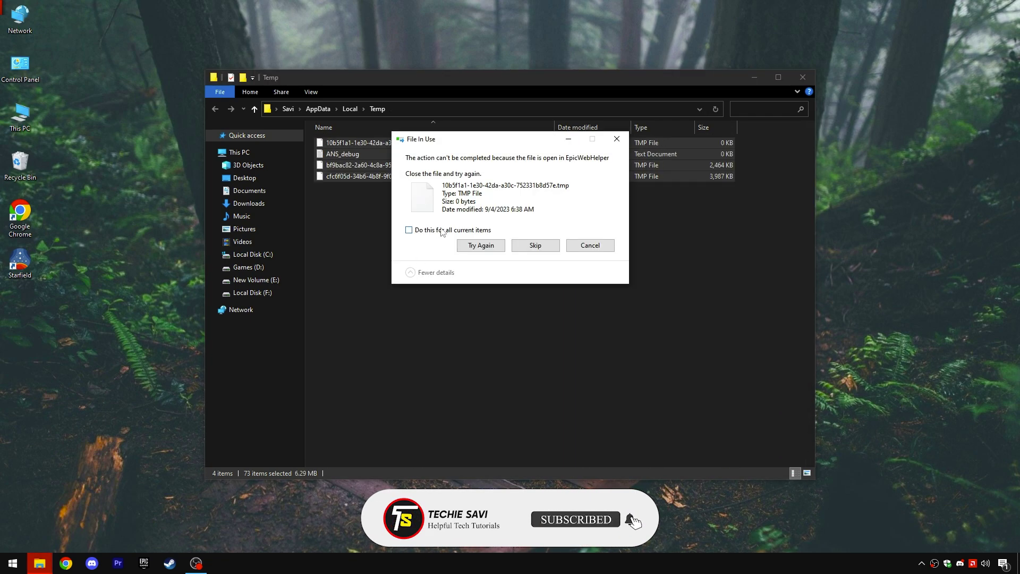
pyautogui.click(520, 247)
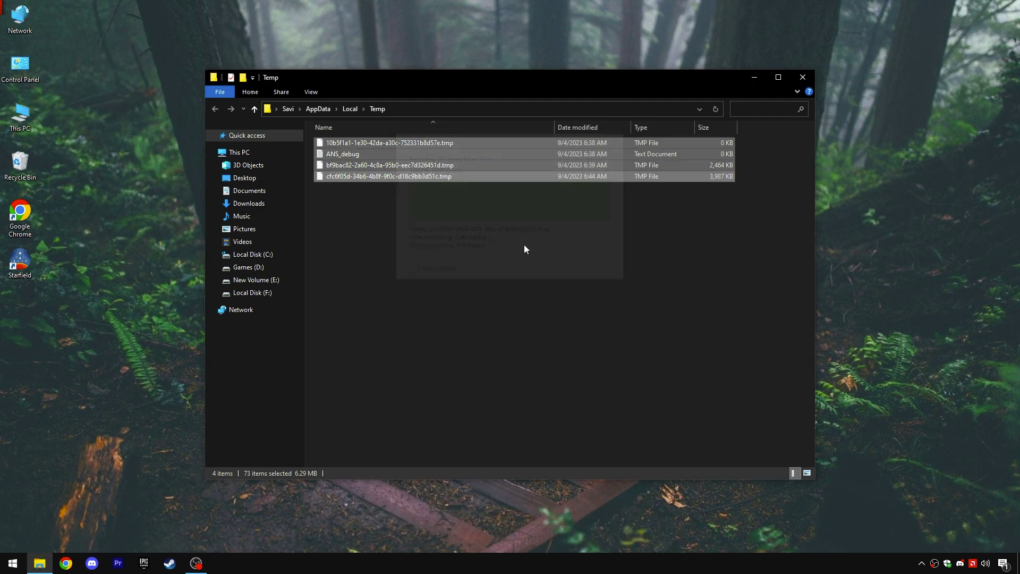
pyautogui.click(803, 78)
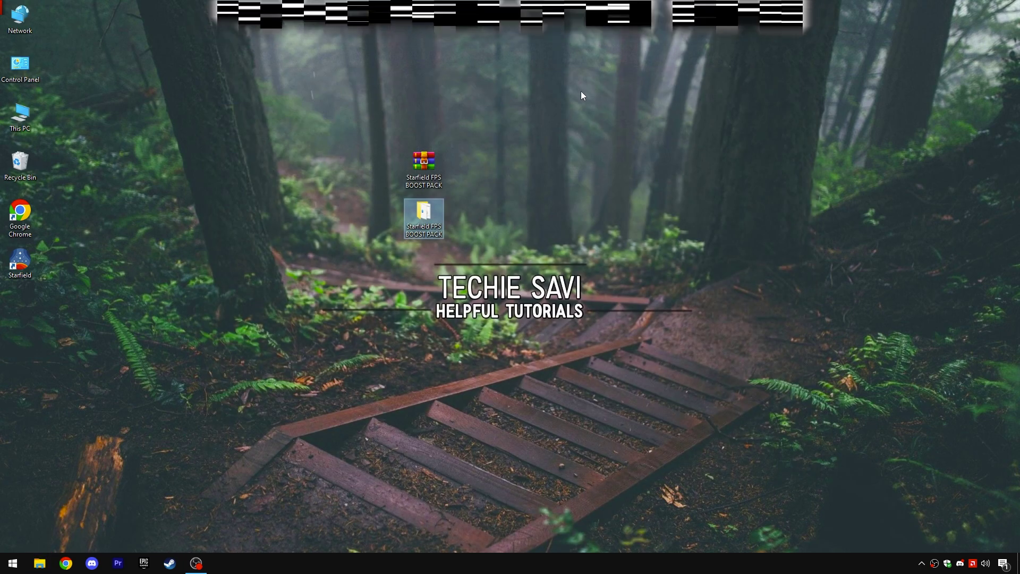
# Step: Open AMD Software from the desktop, maximize it, and show the Gaming library of games
pyautogui.rightClick(480, 72)
pyautogui.click(483, 78)
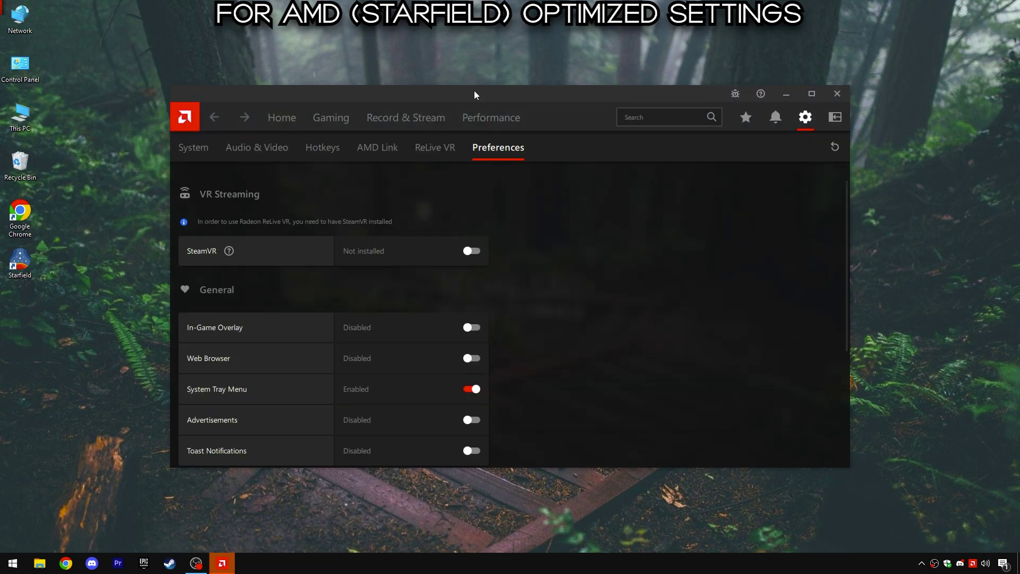
pyautogui.doubleClick(475, 95)
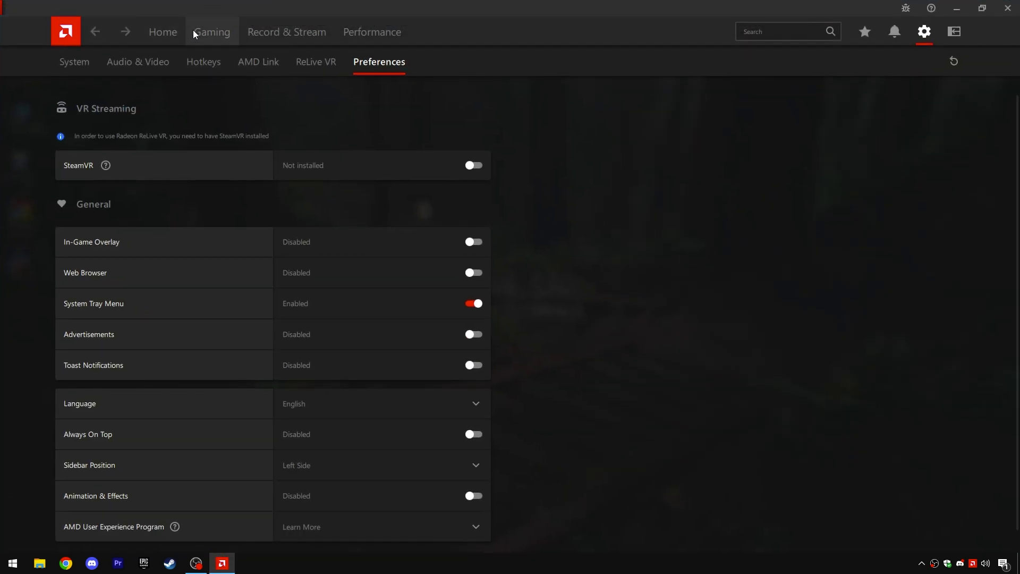
pyautogui.click(177, 34)
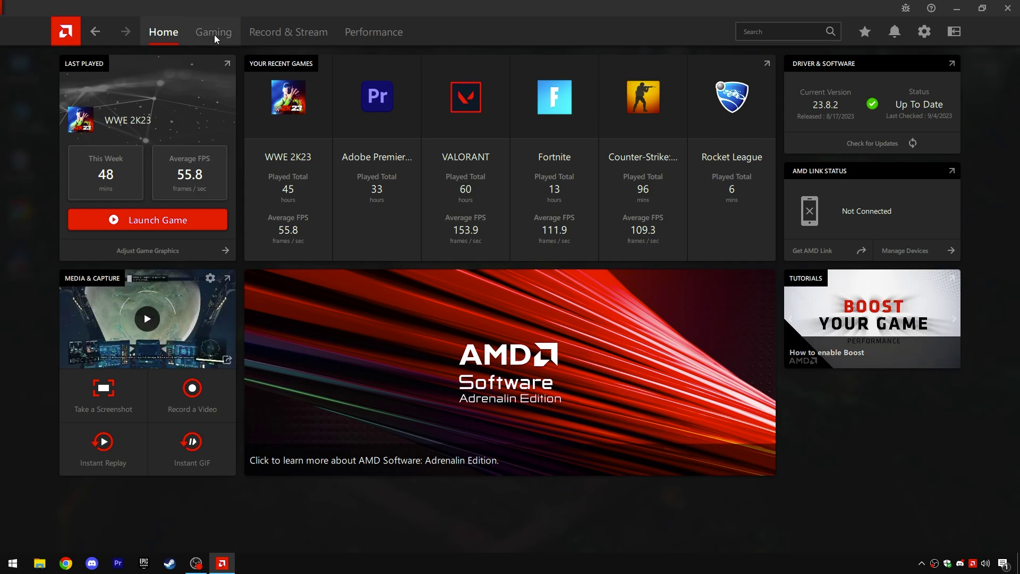
pyautogui.click(214, 33)
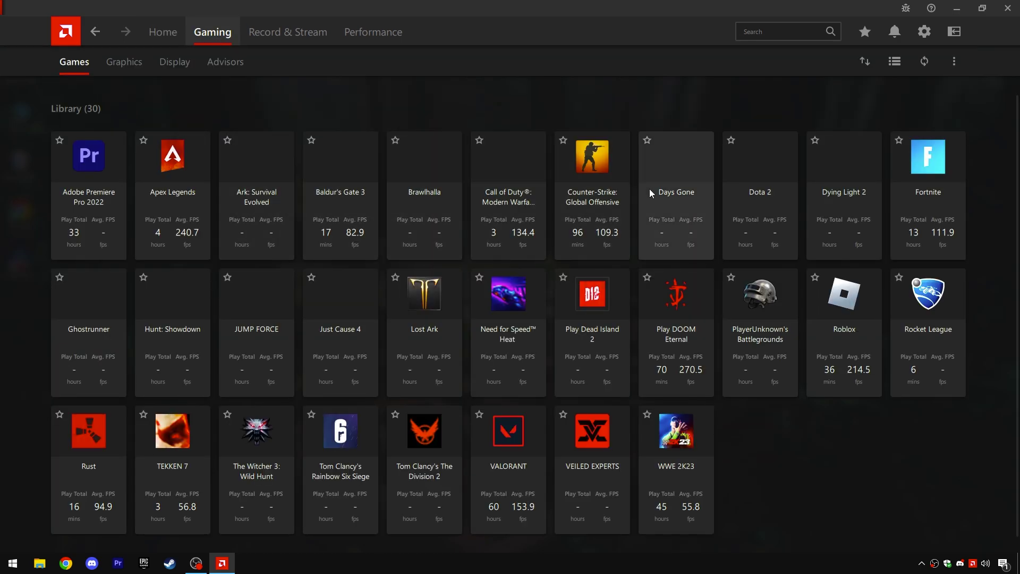
# Step: Add the Starfield application from F:\Steam Games\Starfield\Starfield to the games library
pyautogui.click(954, 61)
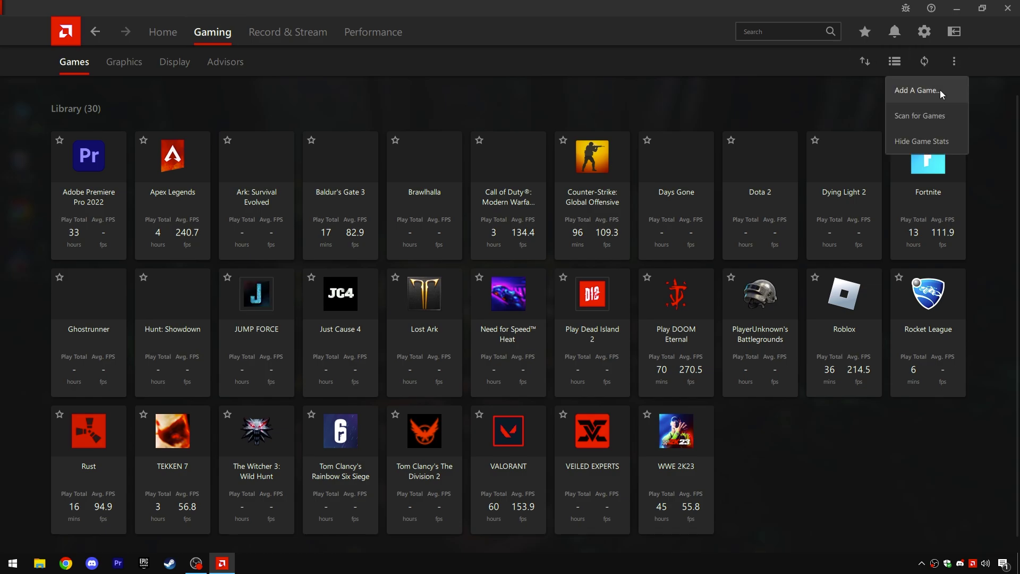
pyautogui.click(898, 91)
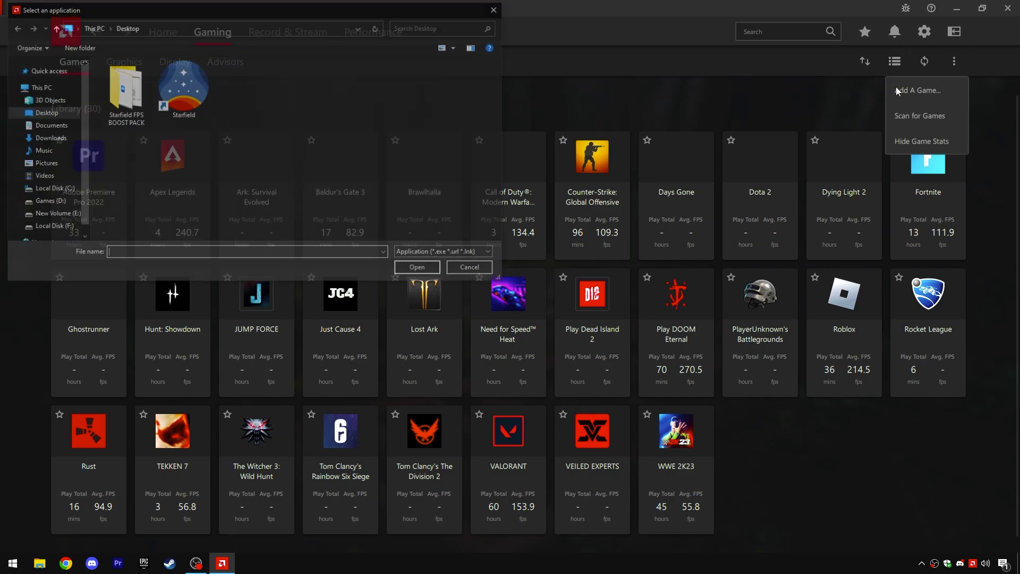
pyautogui.rightClick(189, 94)
pyautogui.click(200, 120)
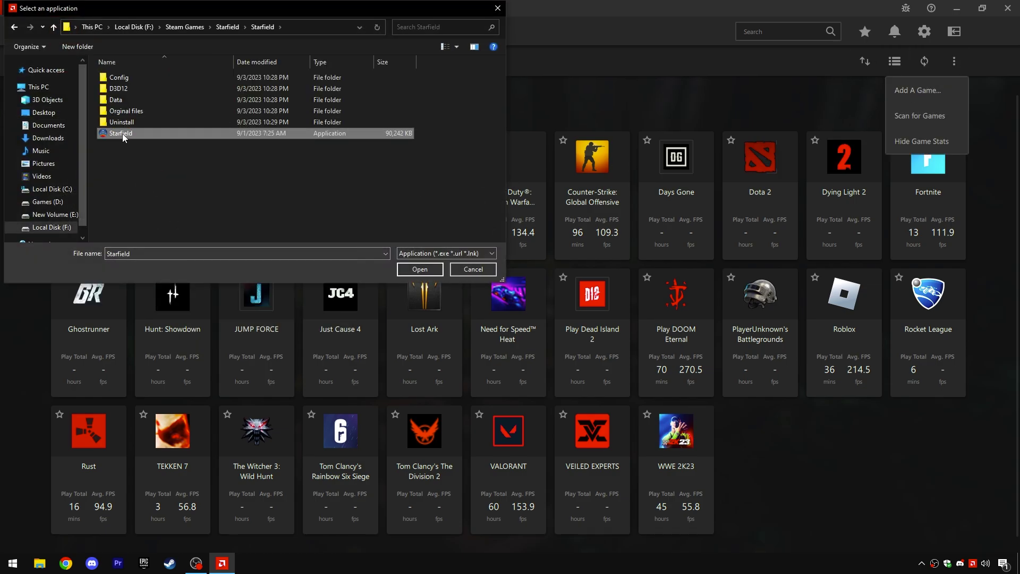
pyautogui.click(426, 271)
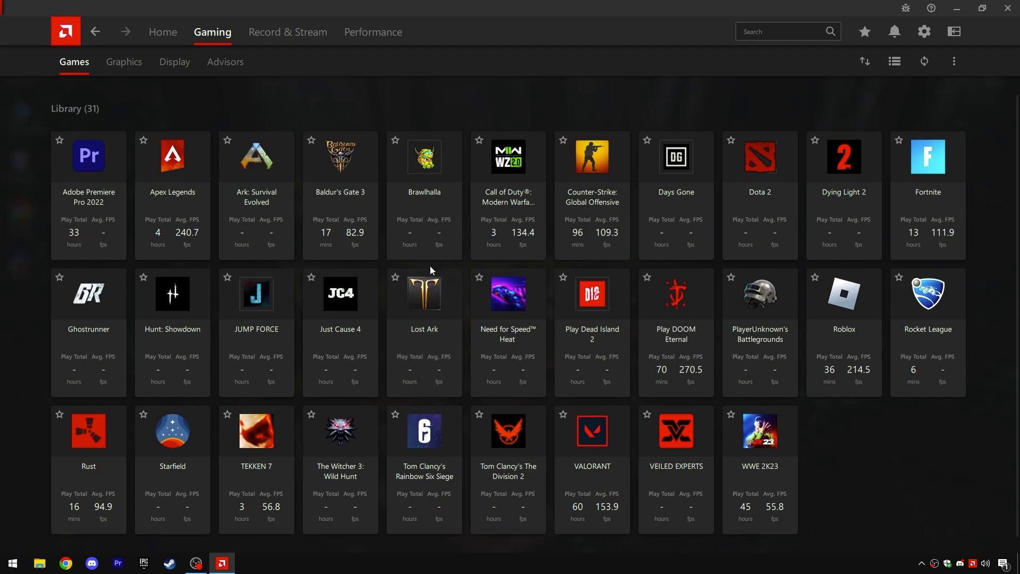
# Step: Open Starfield's game settings and choose the Gaming graphics profile
pyautogui.click(180, 448)
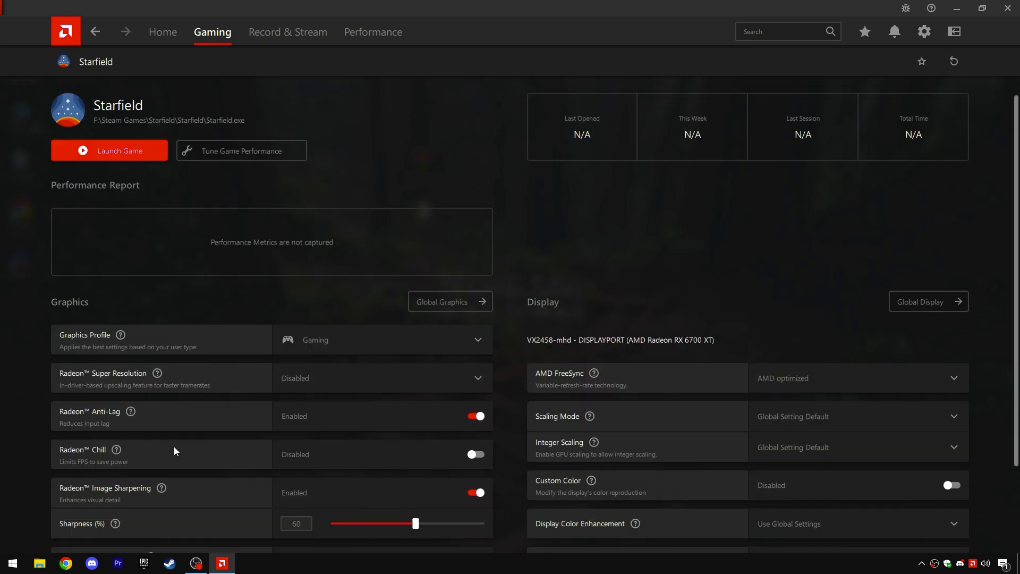
pyautogui.scroll(-1, 181, 405)
pyautogui.click(339, 278)
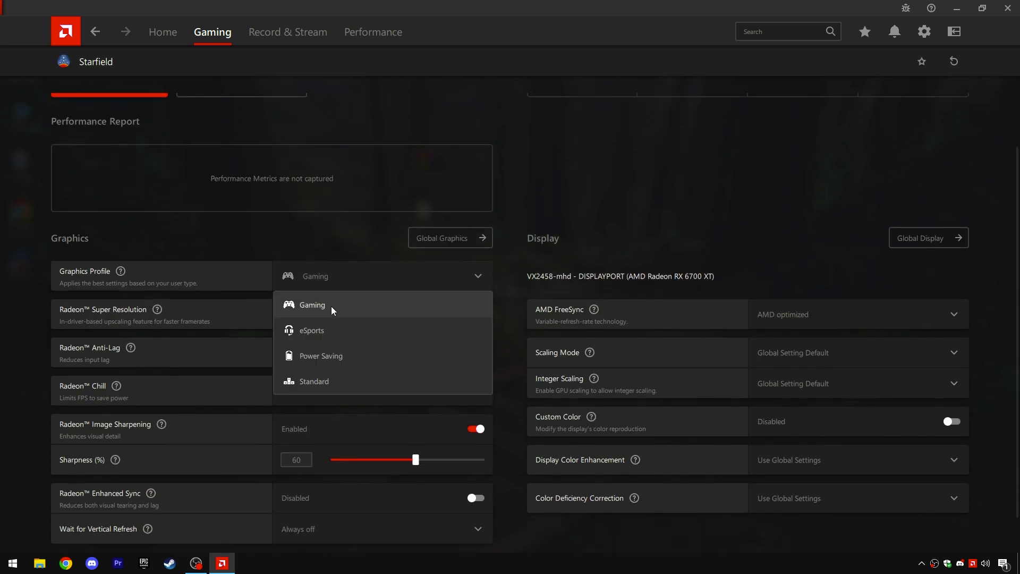
pyautogui.click(331, 306)
pyautogui.scroll(-1, 343, 273)
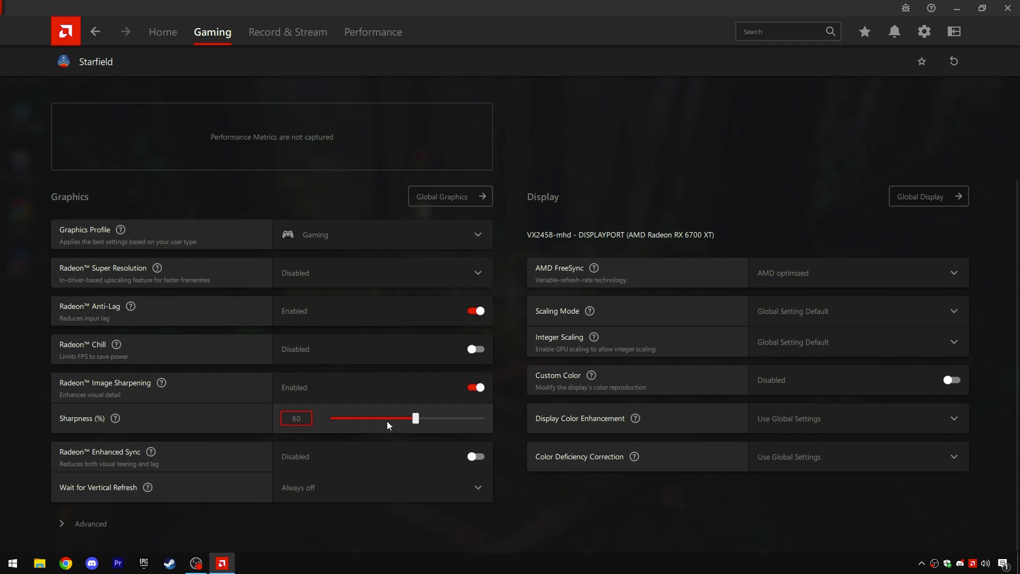
# Step: Expand Starfield's advanced graphics settings and set Wait for Vertical Refresh to Always off
pyautogui.click(119, 515)
pyautogui.scroll(-2, 361, 429)
pyautogui.click(361, 433)
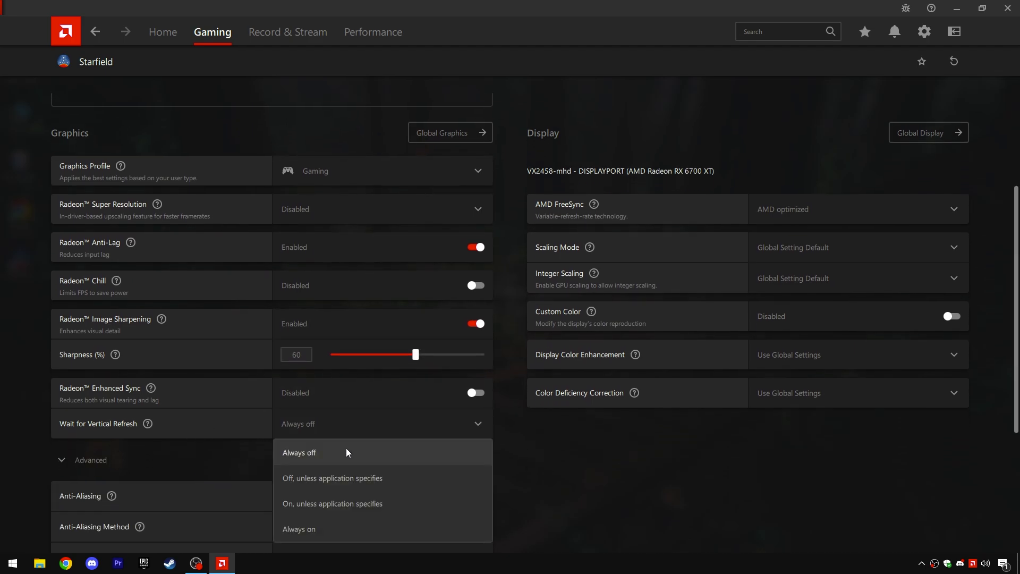
pyautogui.click(346, 449)
# Step: Set Starfield's Anti-Aliasing Method to Multisampling and Texture Filtering Quality to Performance
pyautogui.scroll(-5, 326, 428)
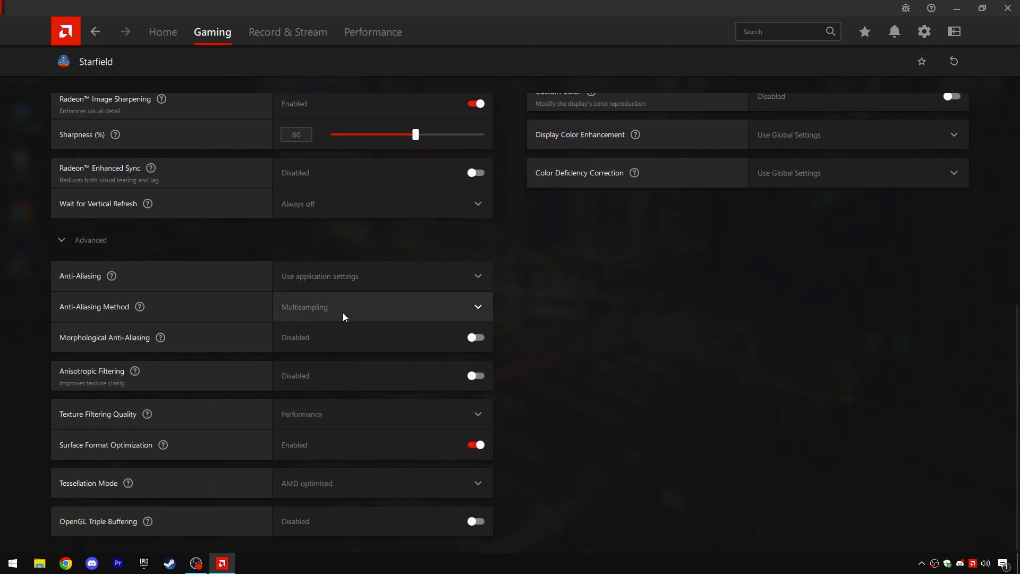
pyautogui.click(343, 313)
pyautogui.click(337, 307)
pyautogui.click(320, 417)
pyautogui.click(319, 493)
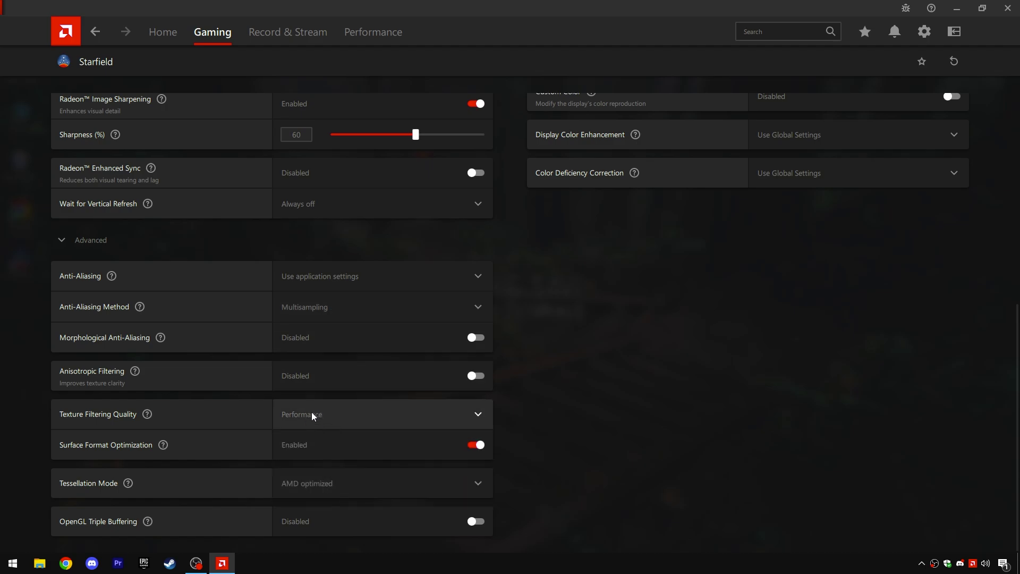
# Step: Set Tessellation Mode to Override application settings with a Maximum Tessellation Level of 2x
pyautogui.click(329, 478)
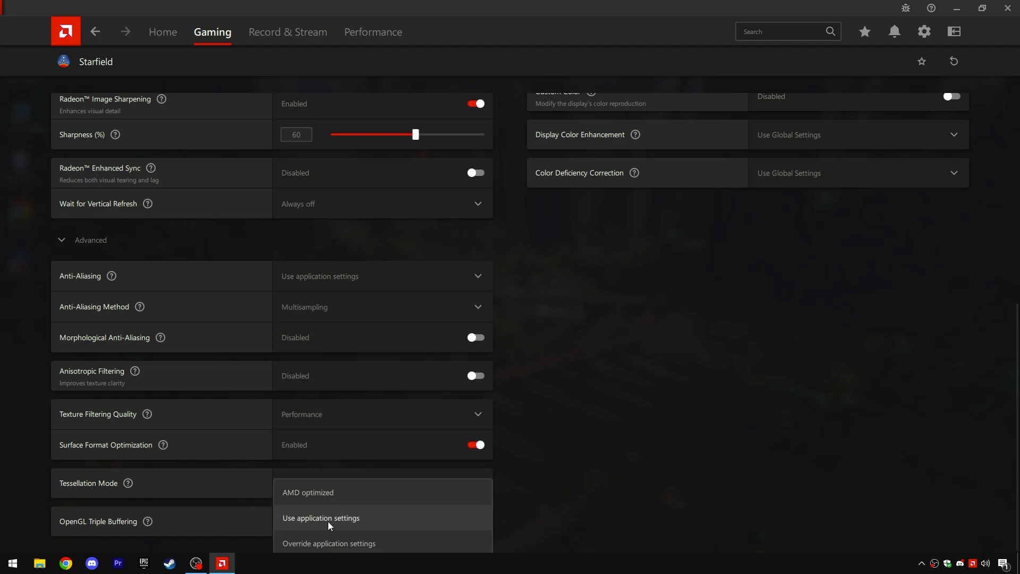
pyautogui.click(330, 543)
pyautogui.click(342, 487)
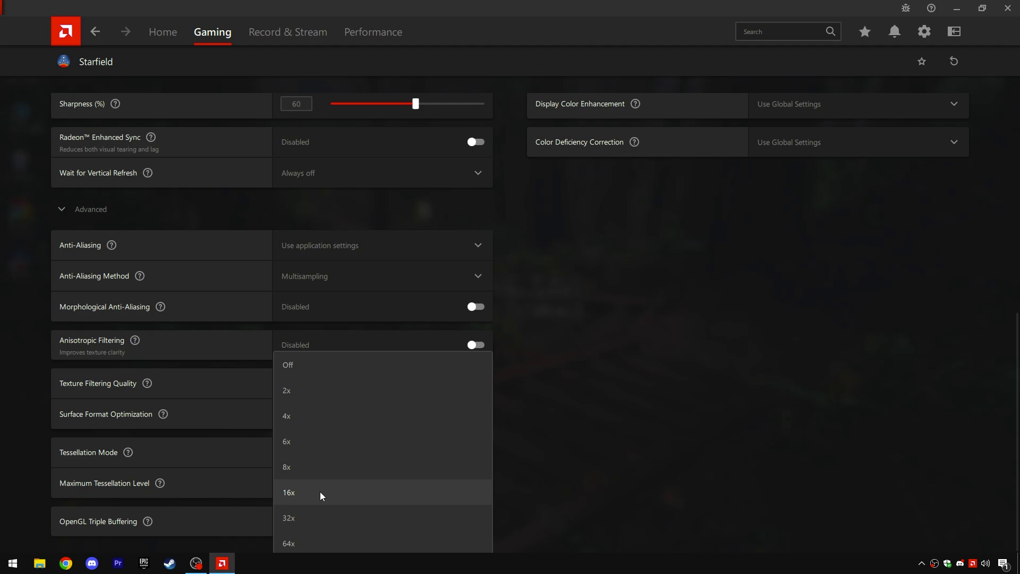
pyautogui.click(296, 391)
# Step: Turn AMD FreeSync On and set the Scaling Mode to Center in Starfield's display settings
pyautogui.scroll(7, 514, 486)
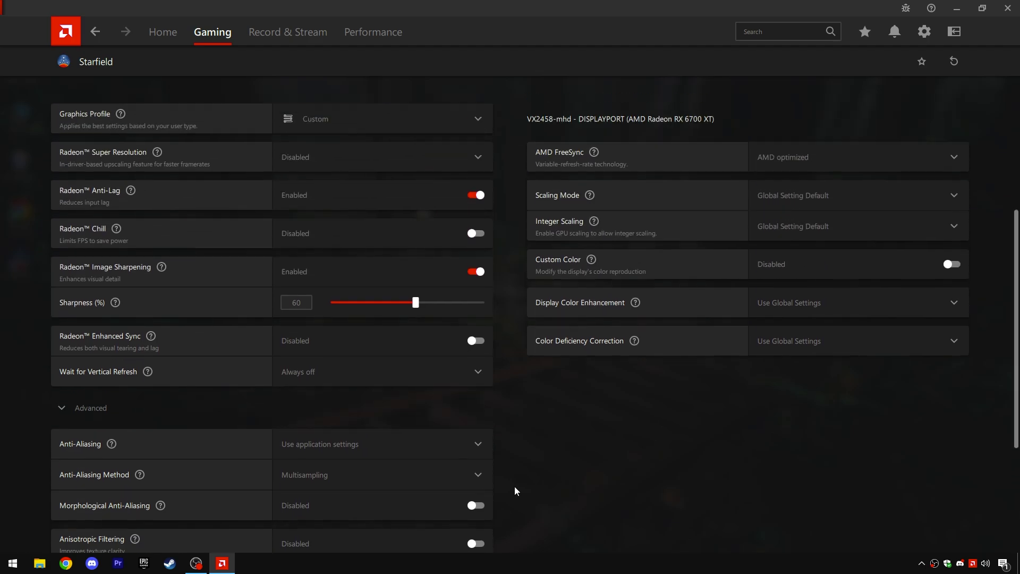
pyautogui.click(783, 346)
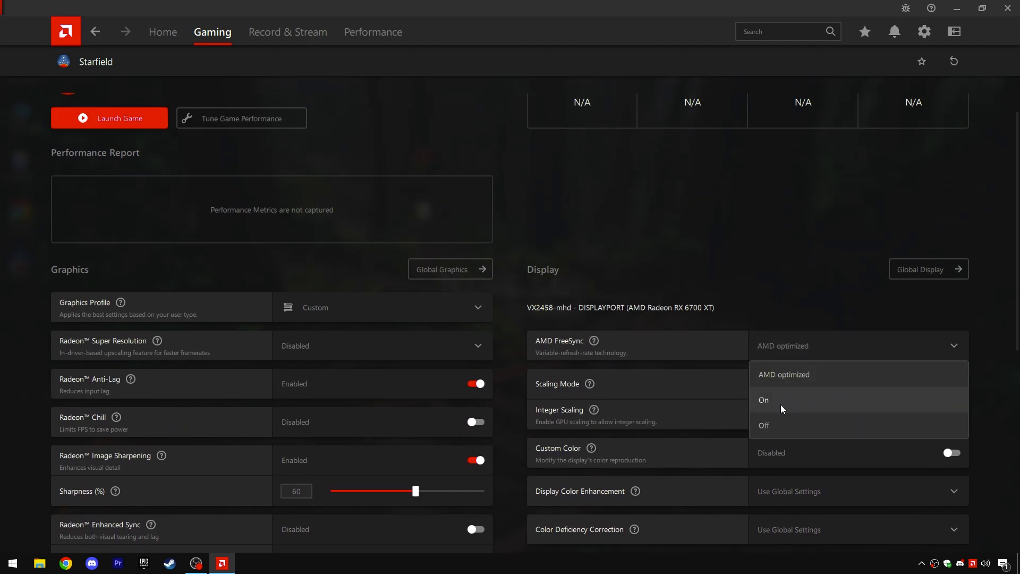
pyautogui.click(780, 402)
pyautogui.click(778, 389)
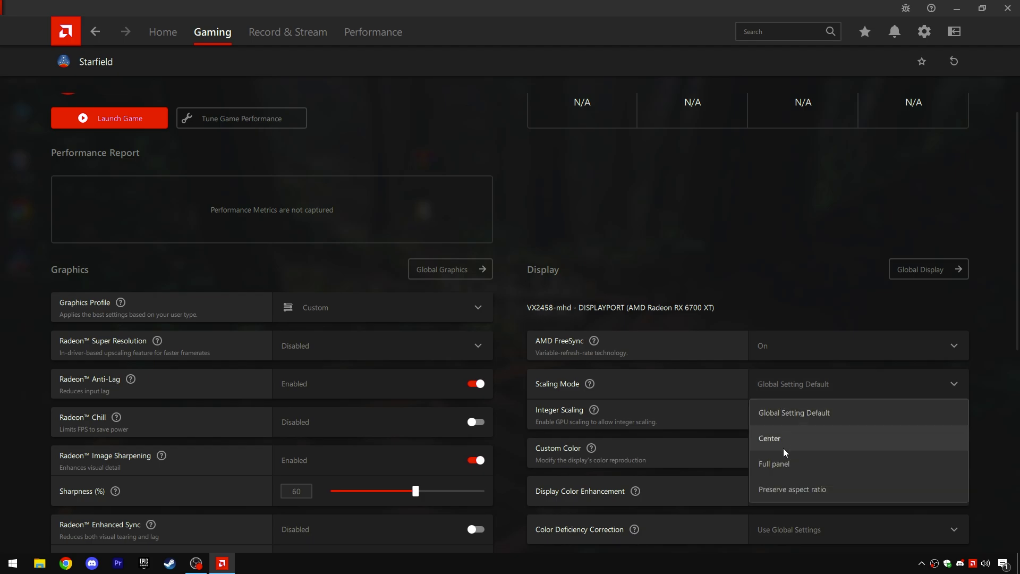
pyautogui.click(771, 437)
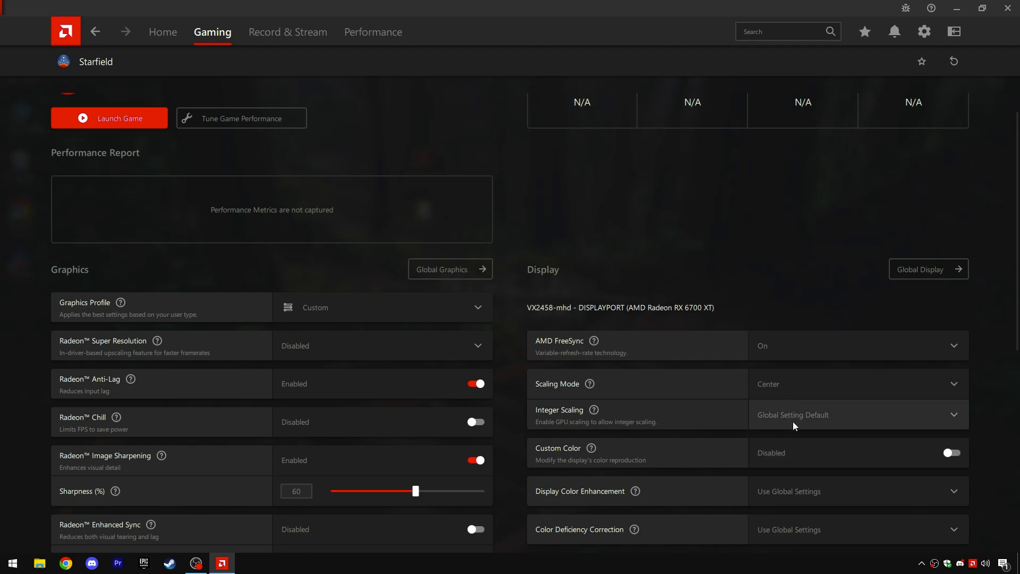
pyautogui.scroll(-7, 791, 416)
pyautogui.scroll(4, 786, 359)
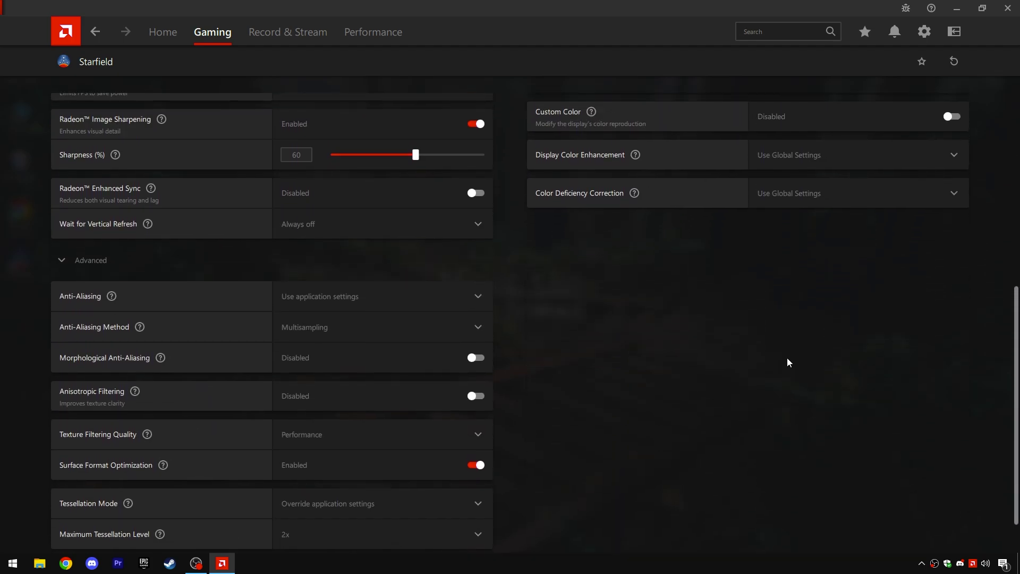
# Step: Enable Custom Color and disable Display Color Enhancement and Color Deficiency Correction in Starfield's driver display settings
pyautogui.click(780, 298)
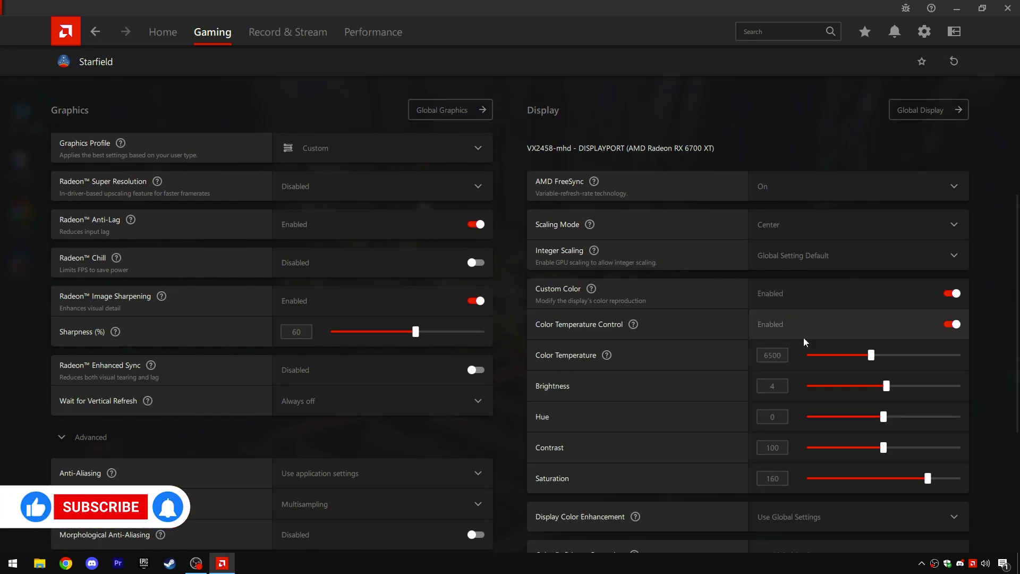
pyautogui.scroll(-3, 850, 382)
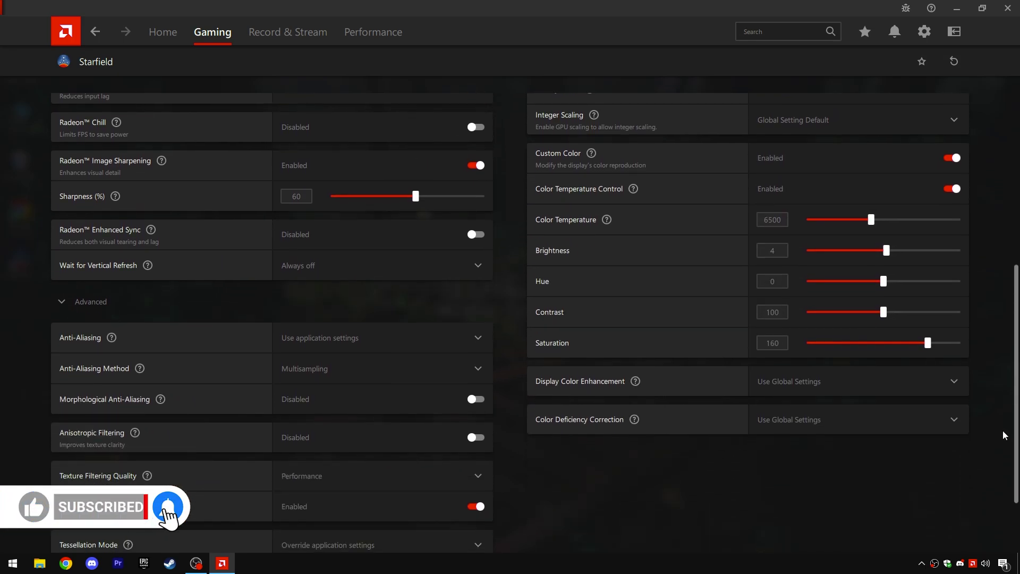
pyautogui.click(840, 389)
pyautogui.click(797, 437)
pyautogui.click(786, 421)
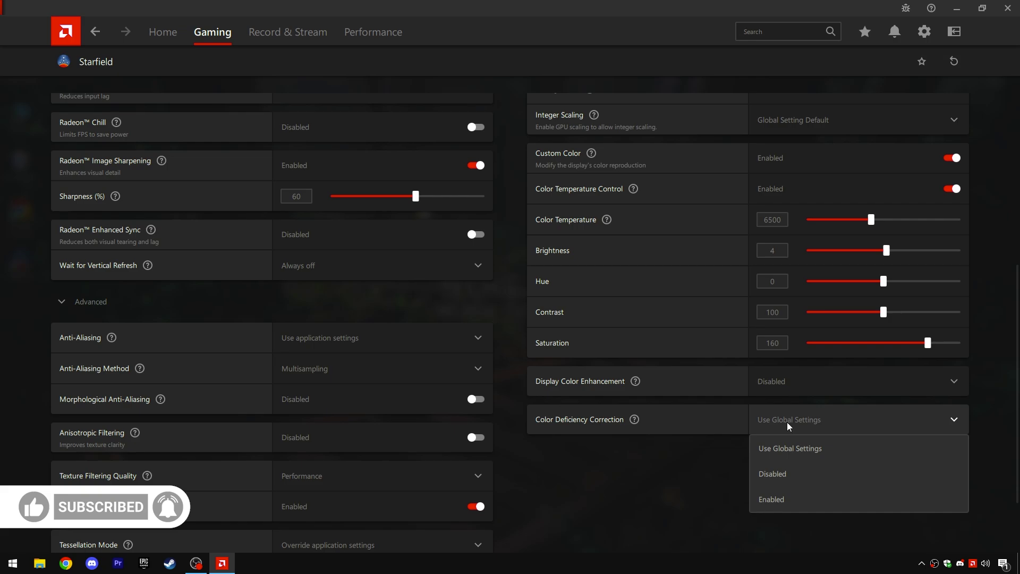
pyautogui.click(784, 473)
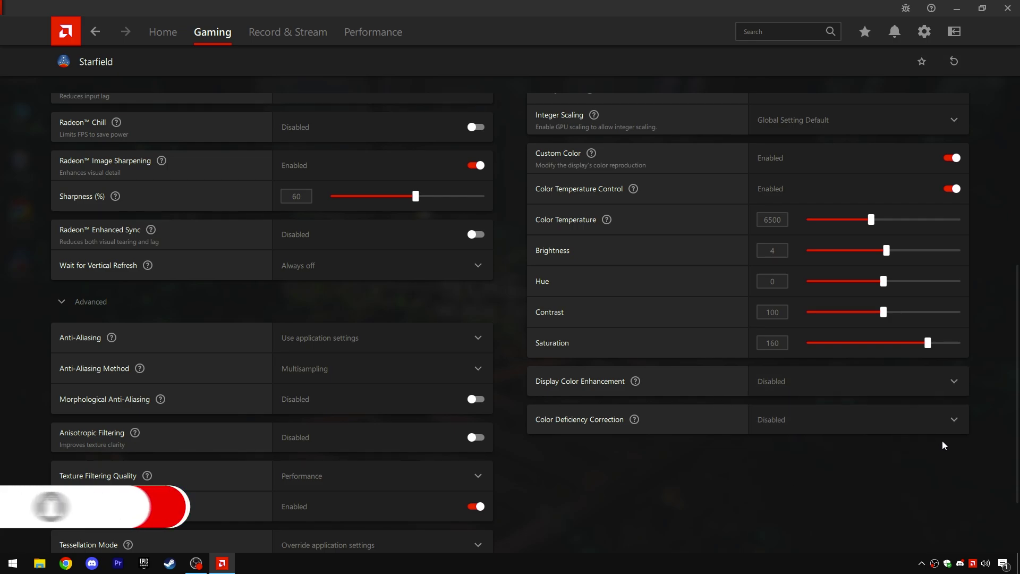
pyautogui.moveTo(1017, 444); pyautogui.dragTo(982, 247)
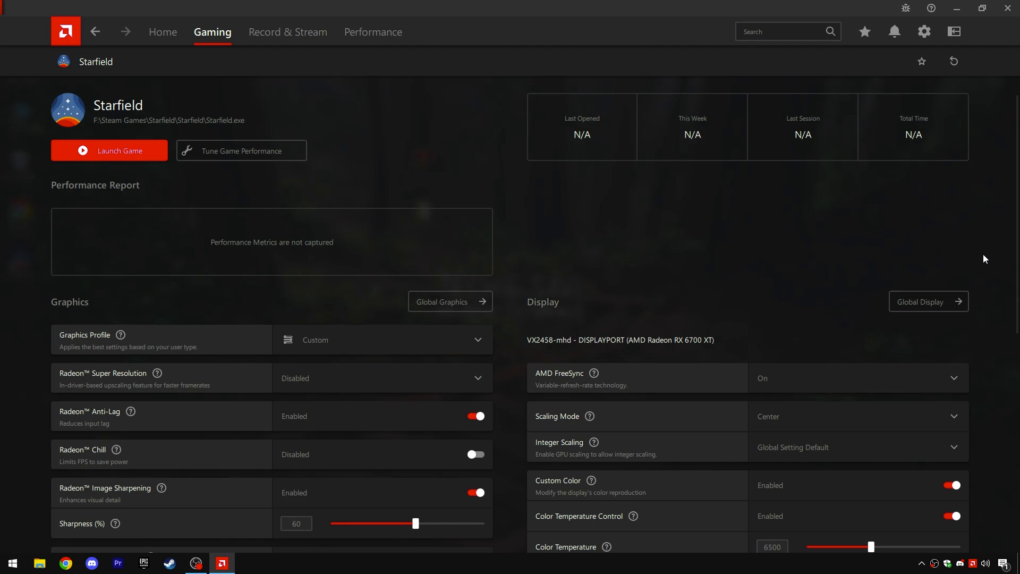
pyautogui.click(1014, 8)
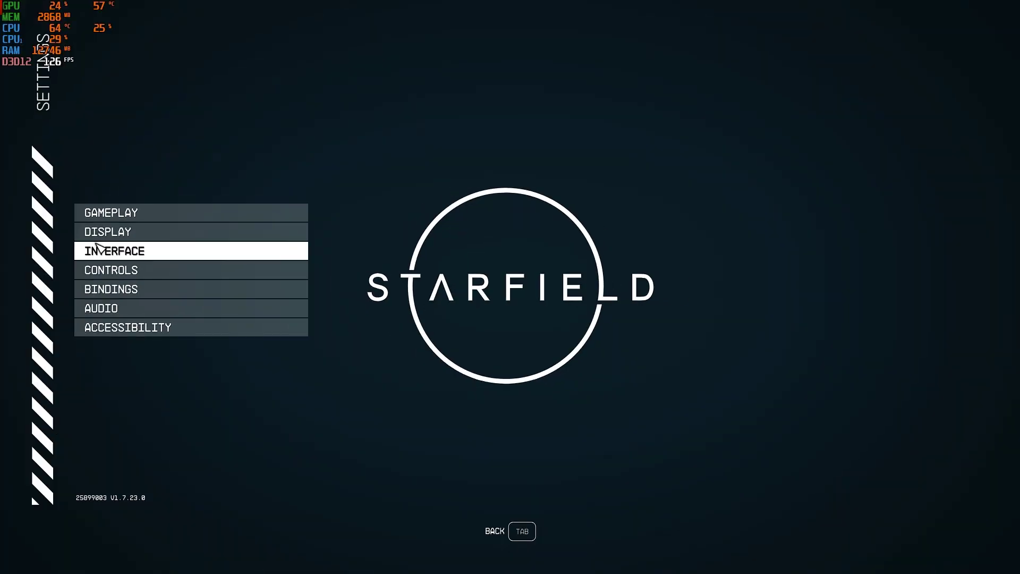
# Step: In Starfield's own display settings, set Shadow Quality and Indirect Lighting to Medium
pyautogui.click(132, 237)
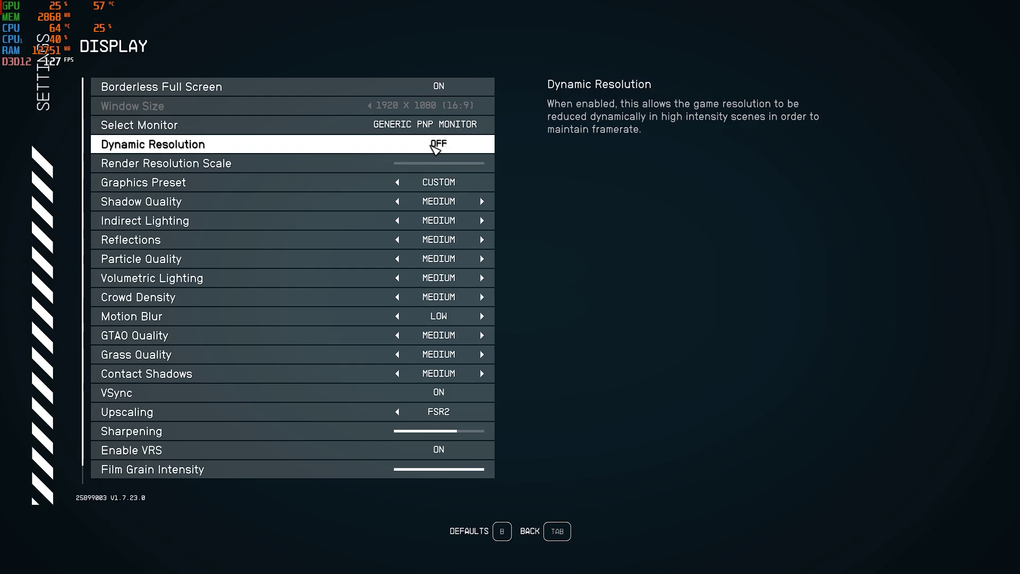
pyautogui.click(403, 203)
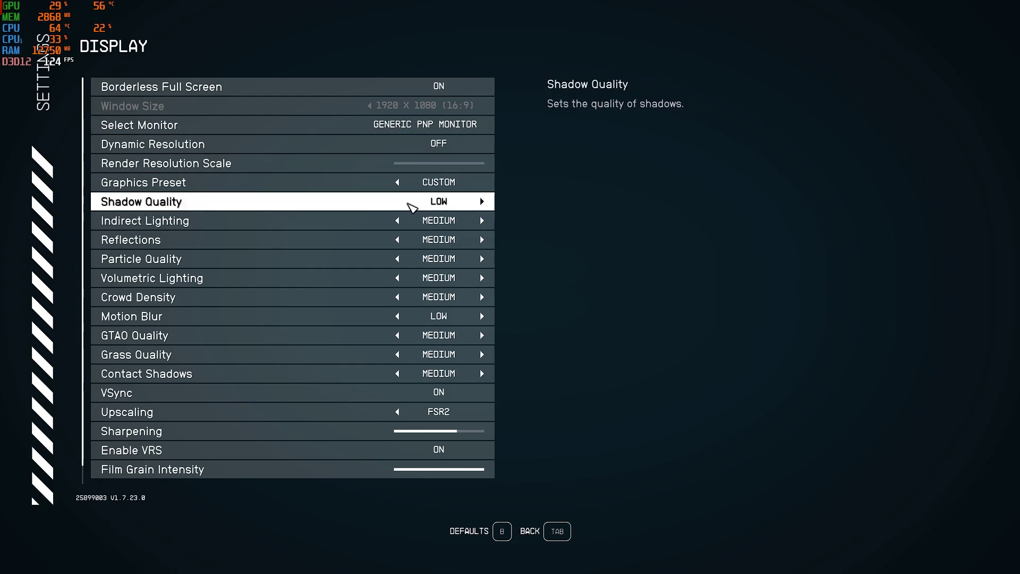
pyautogui.click(482, 202)
pyautogui.click(481, 221)
pyautogui.click(402, 222)
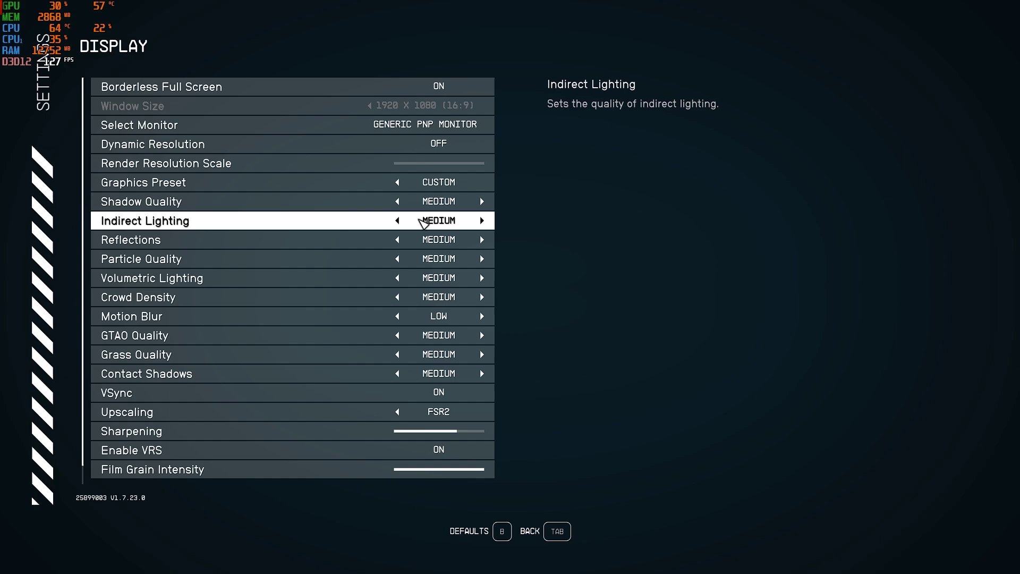
# Step: Set Reflections and Particle Quality to Low and Volumetric Lighting to Medium
pyautogui.click(397, 240)
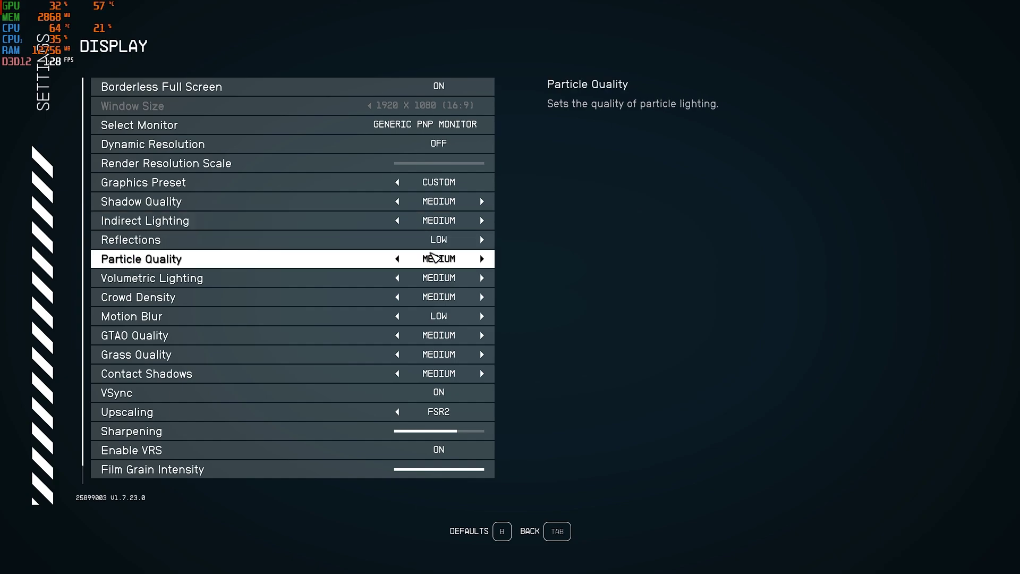
pyautogui.click(398, 259)
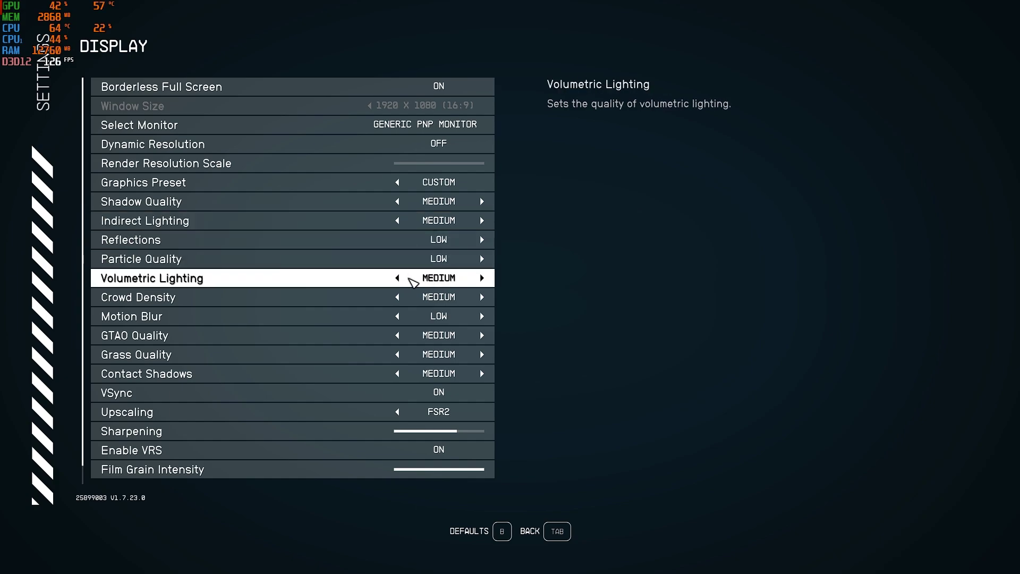
pyautogui.click(397, 277)
pyautogui.click(482, 278)
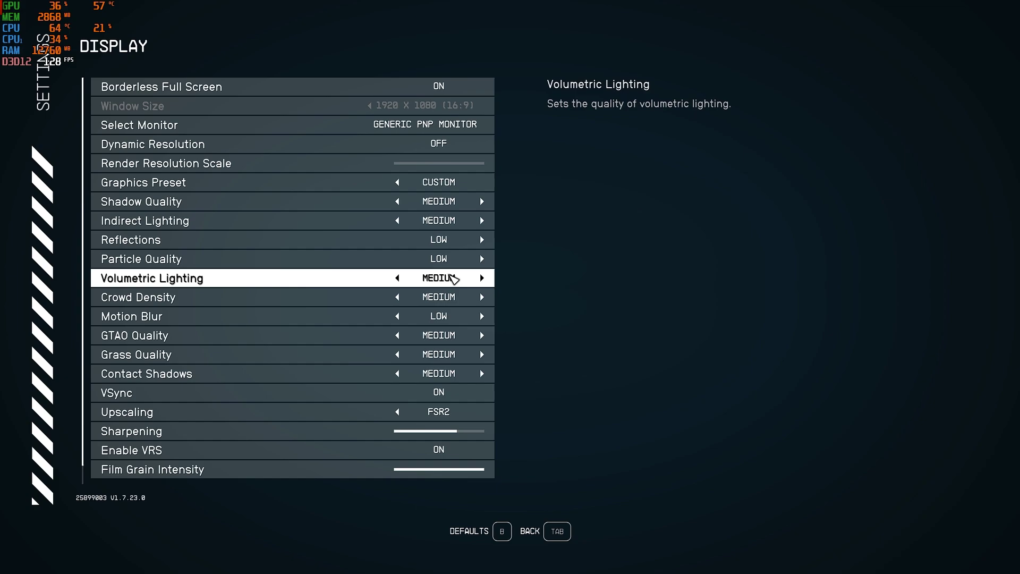
# Step: Set Crowd Density to Low, Motion Blur to Off and GTAO Quality to Medium
pyautogui.click(397, 297)
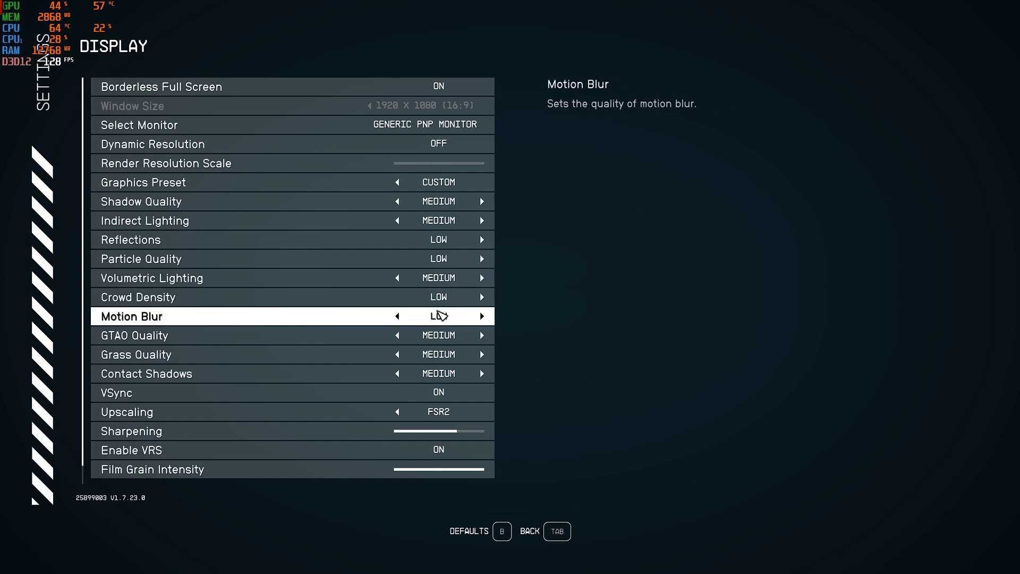
pyautogui.click(398, 316)
pyautogui.click(481, 335)
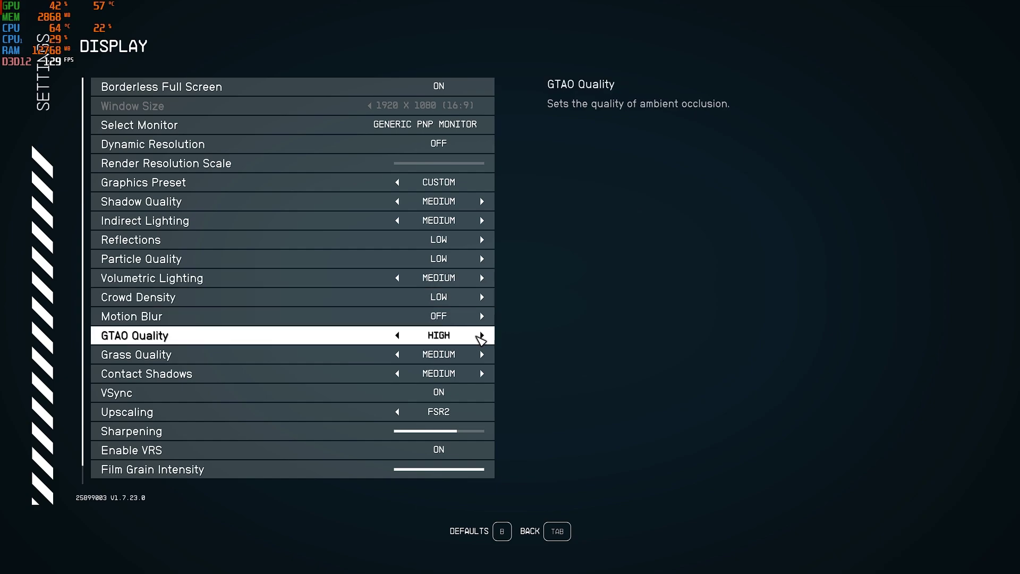
pyautogui.click(396, 335)
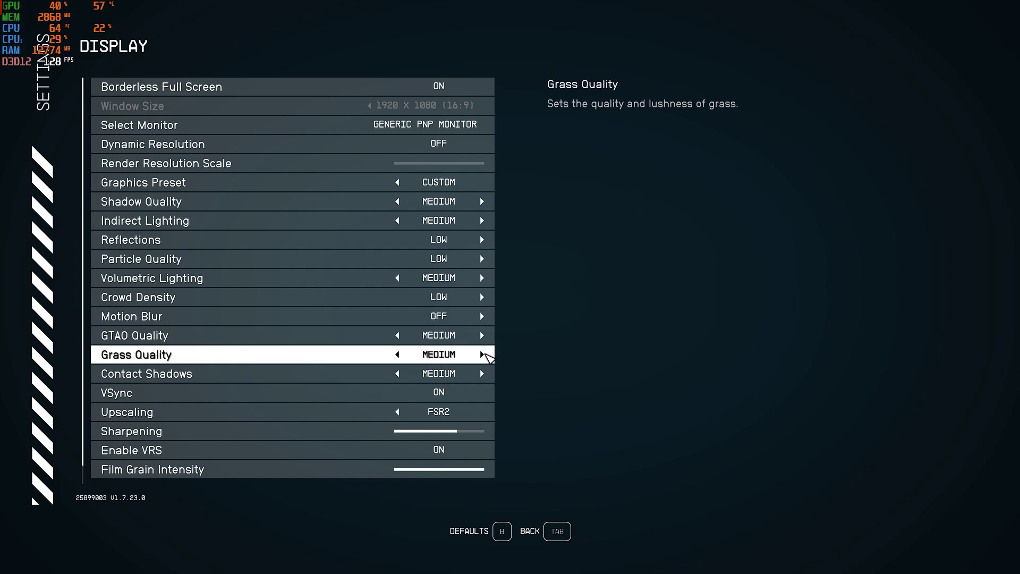
# Step: Set Grass Quality to High and Contact Shadows to Medium
pyautogui.click(481, 354)
pyautogui.click(398, 373)
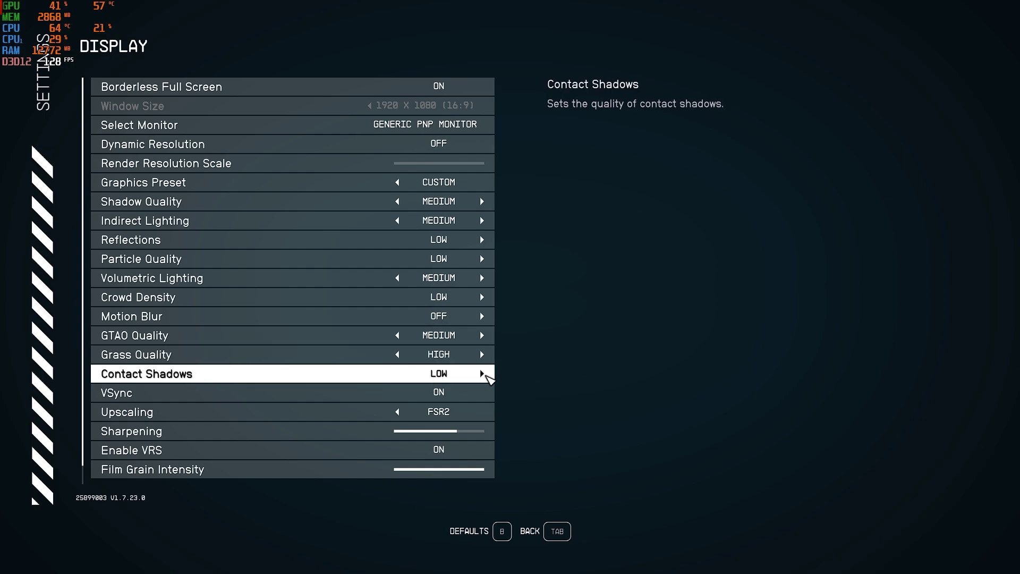
pyautogui.click(481, 373)
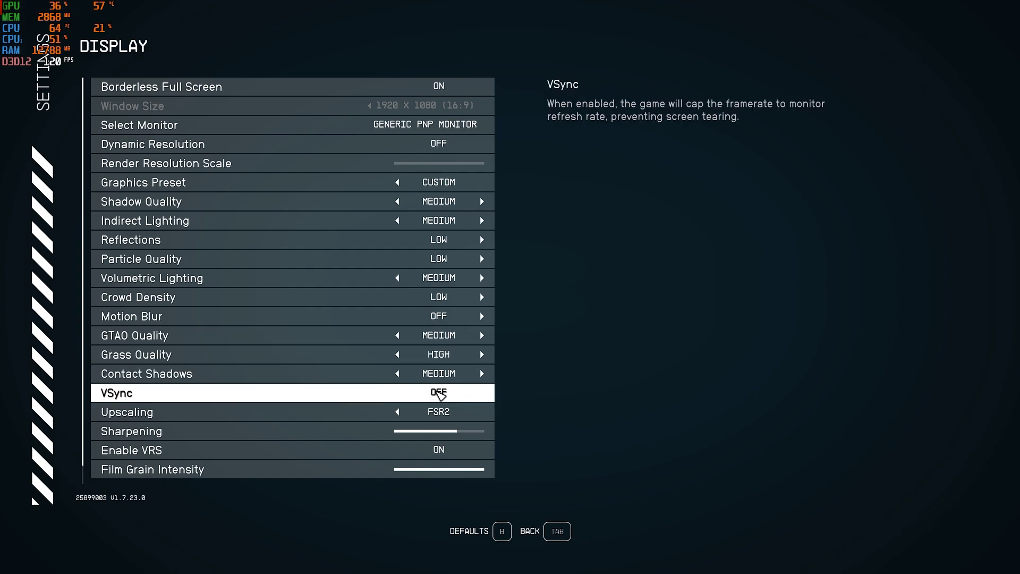
# Step: Turn off VSync, Upscaling and variable rate shading (VRS) in the game's display settings
pyautogui.click(442, 396)
pyautogui.click(398, 412)
pyautogui.click(398, 412)
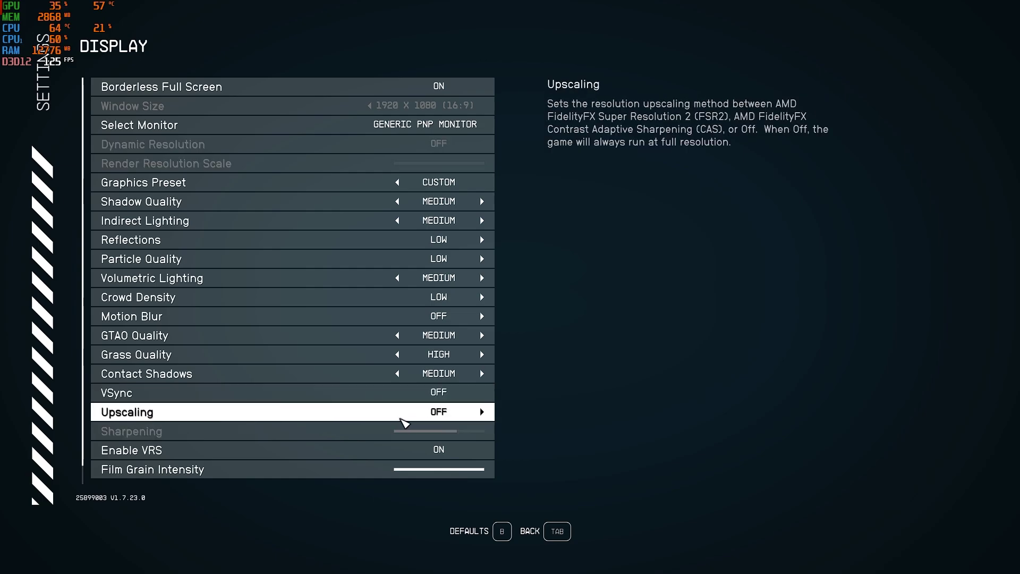
pyautogui.click(418, 458)
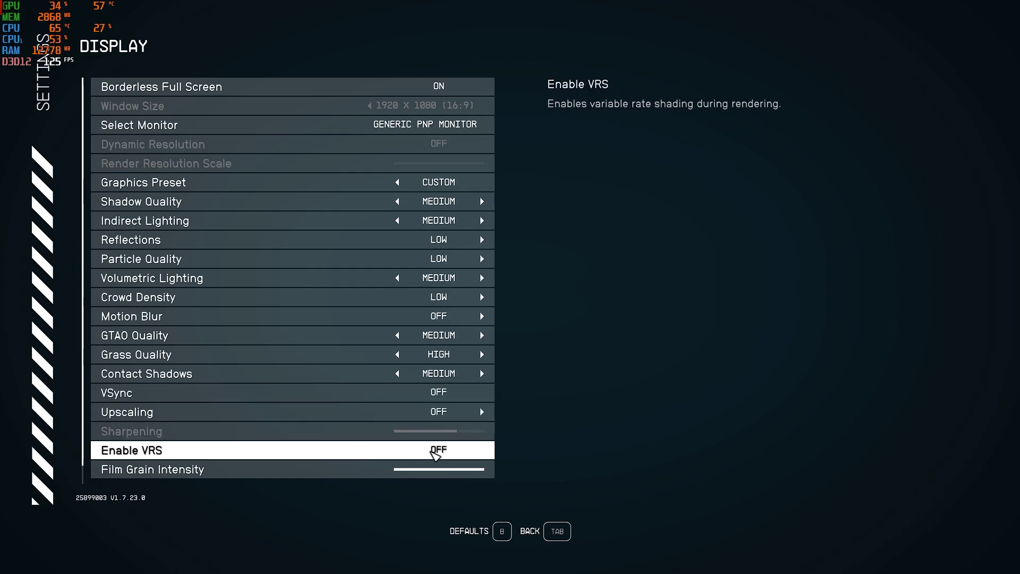
# Step: Reduce Film Grain Intensity to 0.00, turn off Depth of Field, and leave the game settings
pyautogui.scroll(-1, 404, 458)
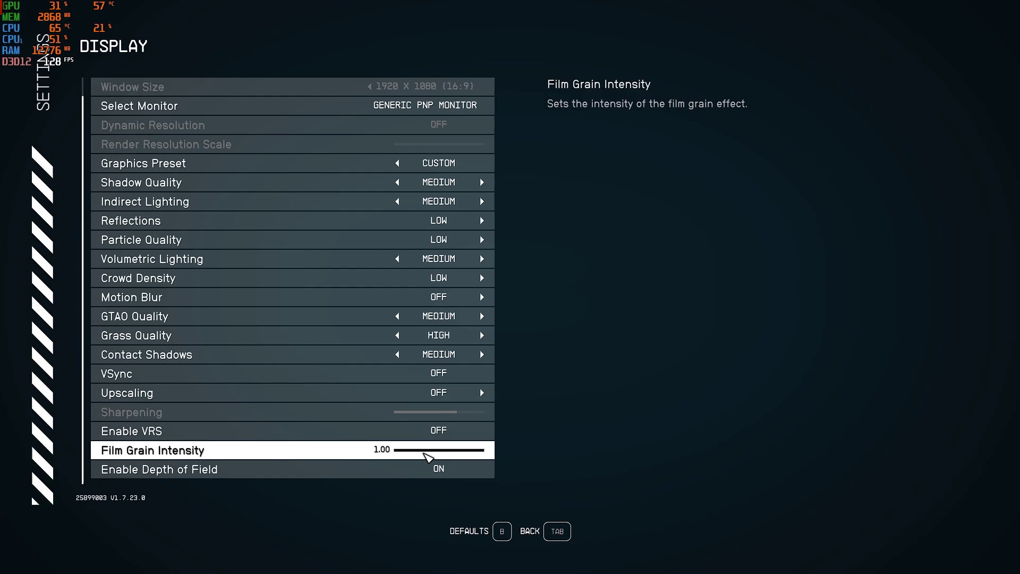
pyautogui.moveTo(426, 453); pyautogui.dragTo(382, 451)
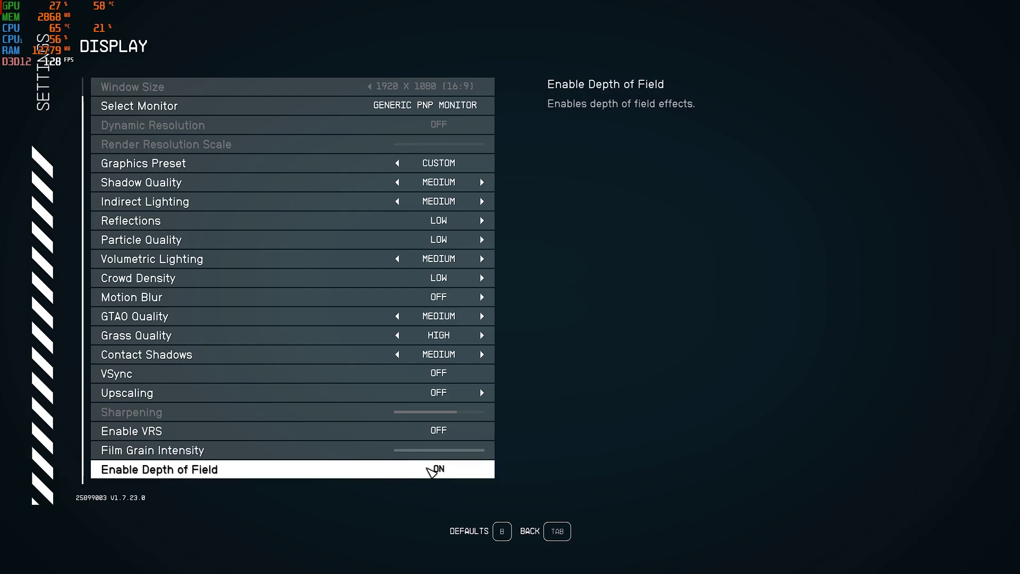
pyautogui.click(436, 469)
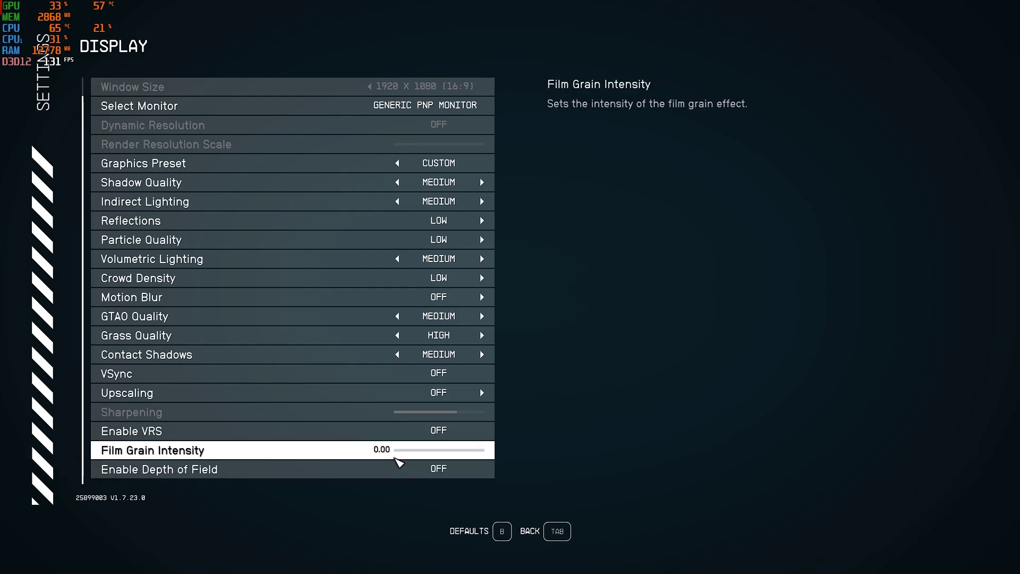
pyautogui.scroll(1, 86, 270)
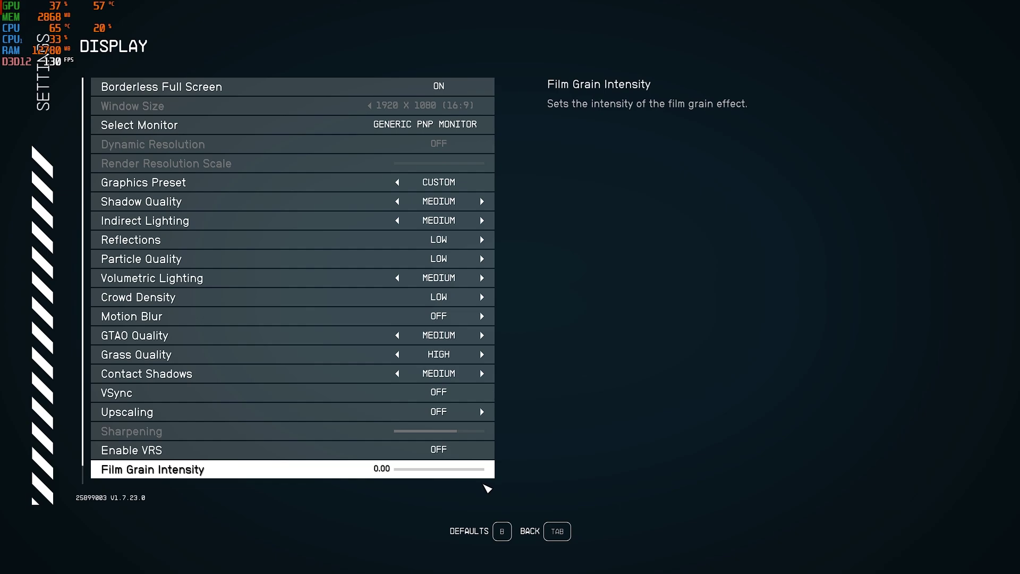
pyautogui.press('Tab')
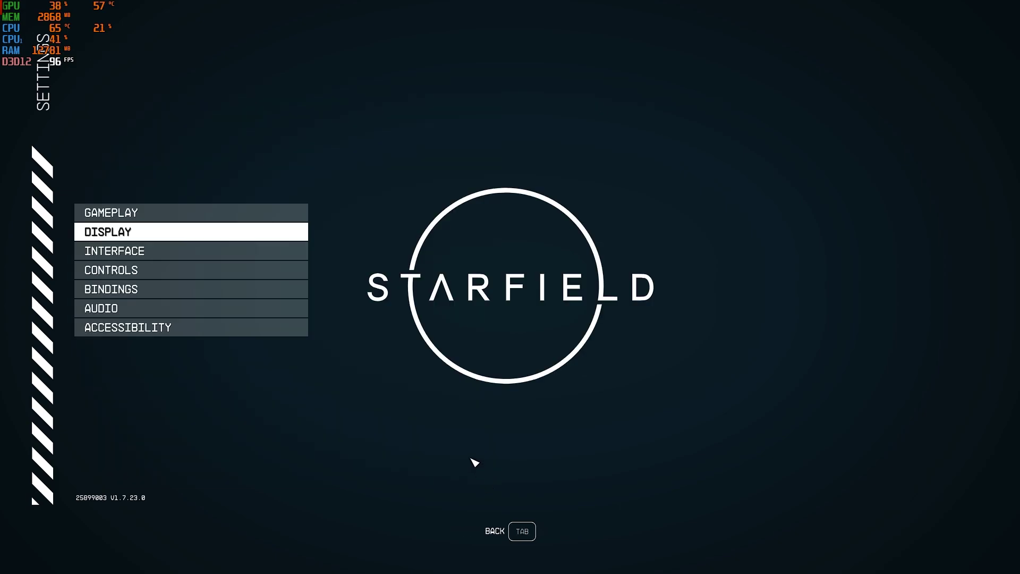
pyautogui.press('Tab')
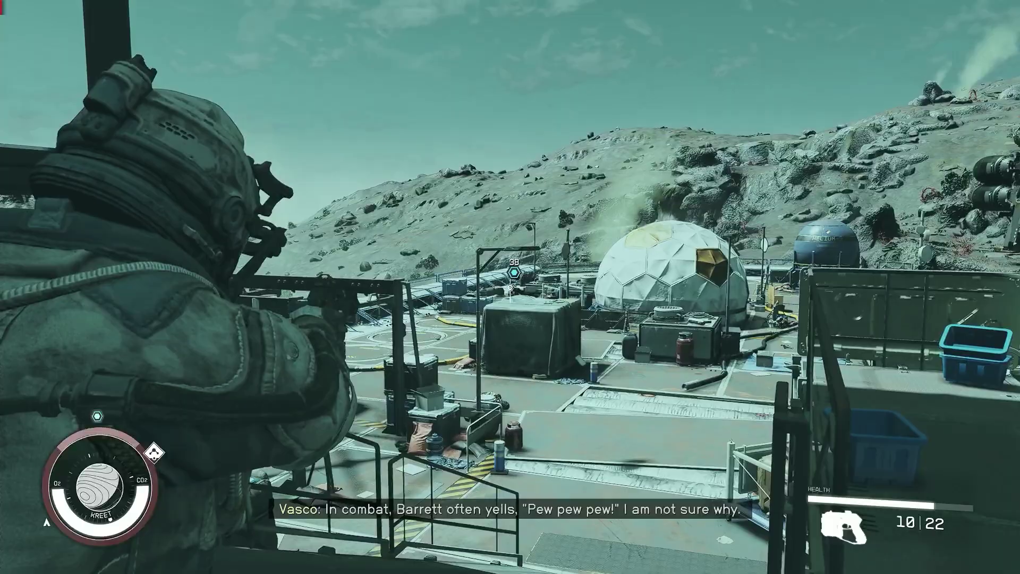
pyautogui.click(510, 287)
pyautogui.click(509, 286)
pyautogui.click(509, 286)
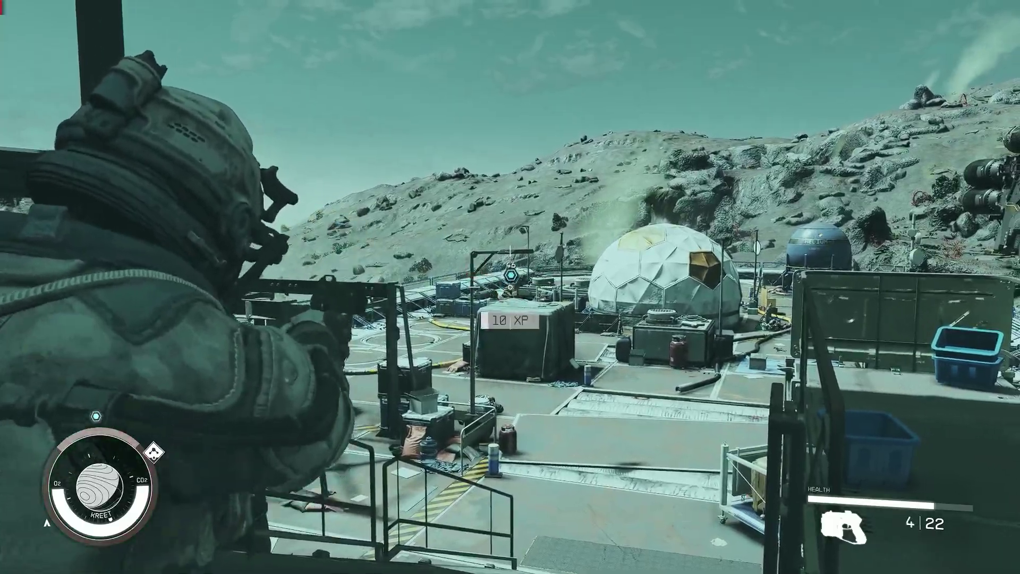
pyautogui.press('w')
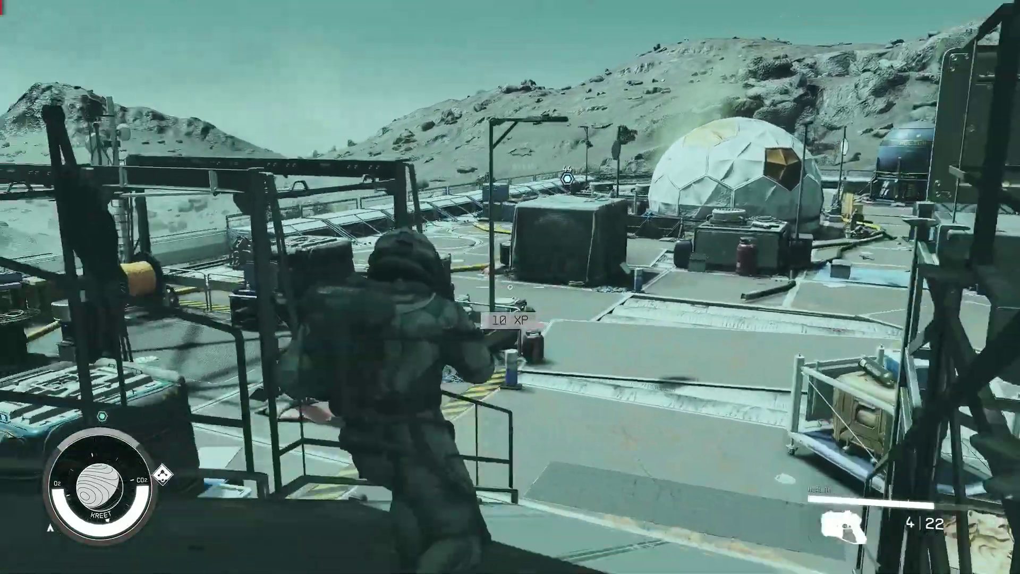
pyautogui.press('r')
pyautogui.press('w')
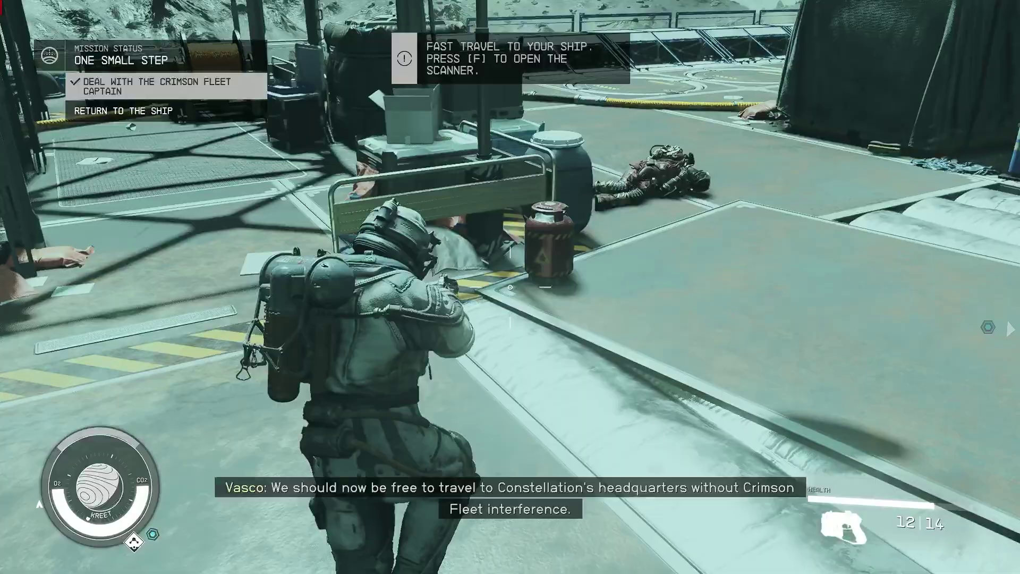
pyautogui.press('w')
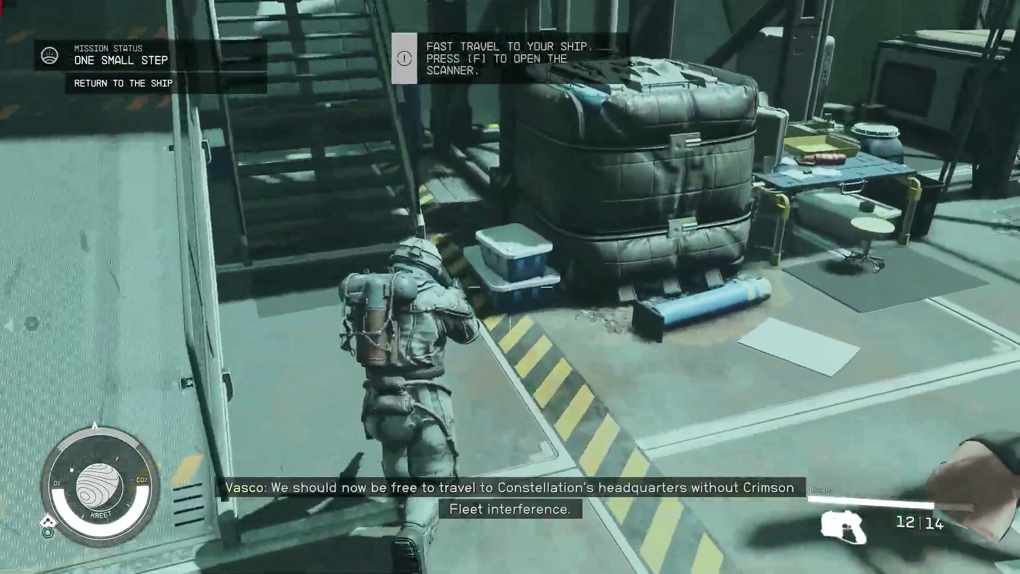
pyautogui.press('w')
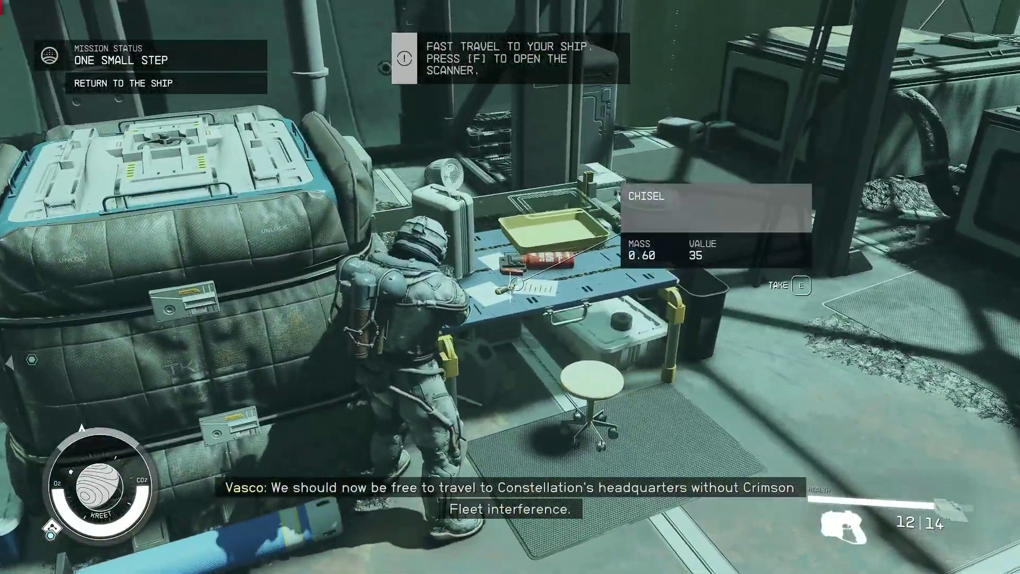
pyautogui.press('w')
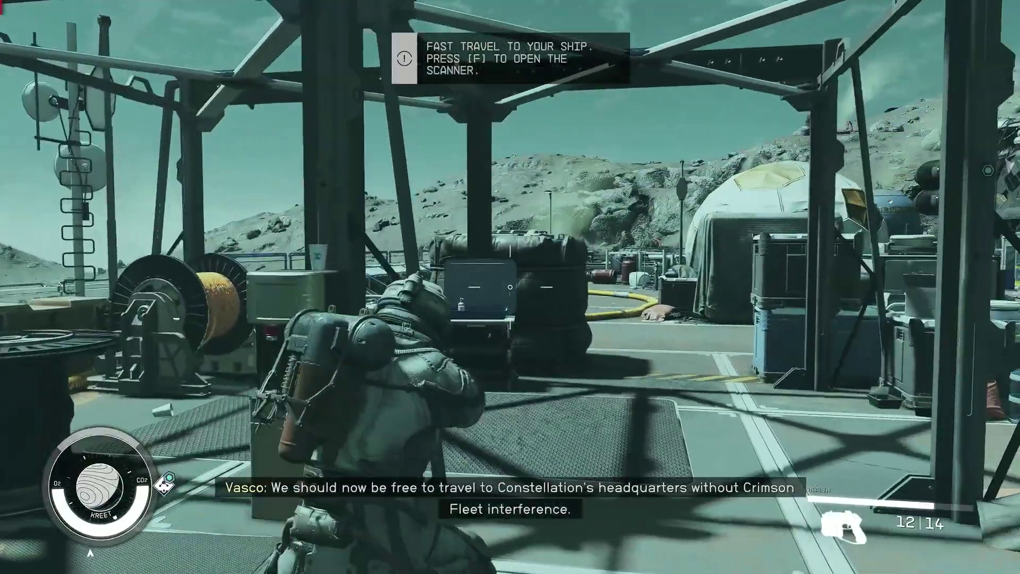